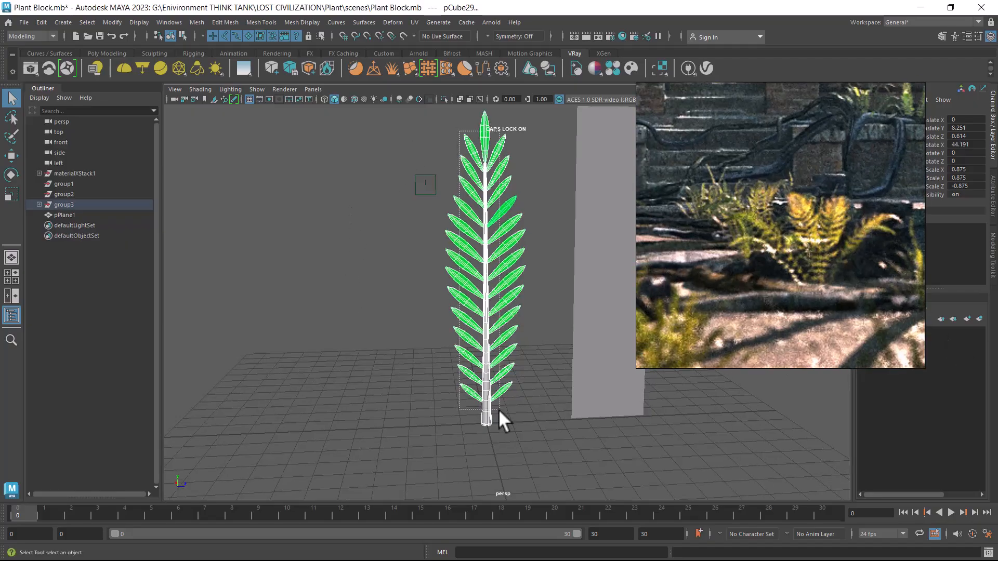
# Select the stem together with all the leaves and group them into one frond
pyautogui.keyDown('alt'); pyautogui.moveTo(517, 418); pyautogui.dragTo(510, 368); pyautogui.keyUp('alt')
pyautogui.keyDown('alt'); pyautogui.moveTo(485, 177); pyautogui.dragTo(485, 397); pyautogui.keyUp('alt')
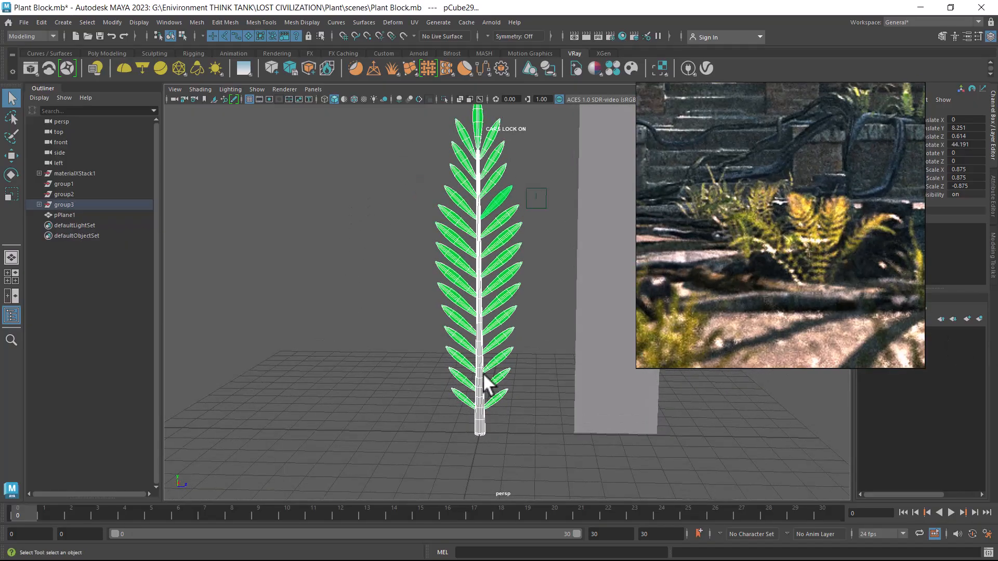
pyautogui.keyDown('alt'); pyautogui.moveTo(499, 443); pyautogui.dragTo(538, 395); pyautogui.keyUp('alt')
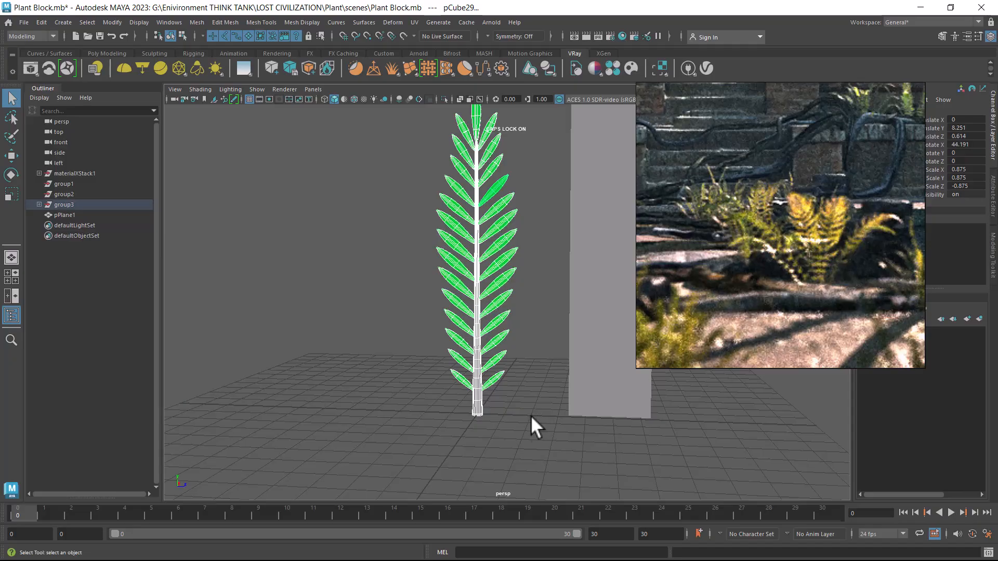
pyautogui.click(479, 405)
pyautogui.keyDown('alt'); pyautogui.moveTo(482, 410); pyautogui.dragTo(457, 289); pyautogui.keyUp('alt')
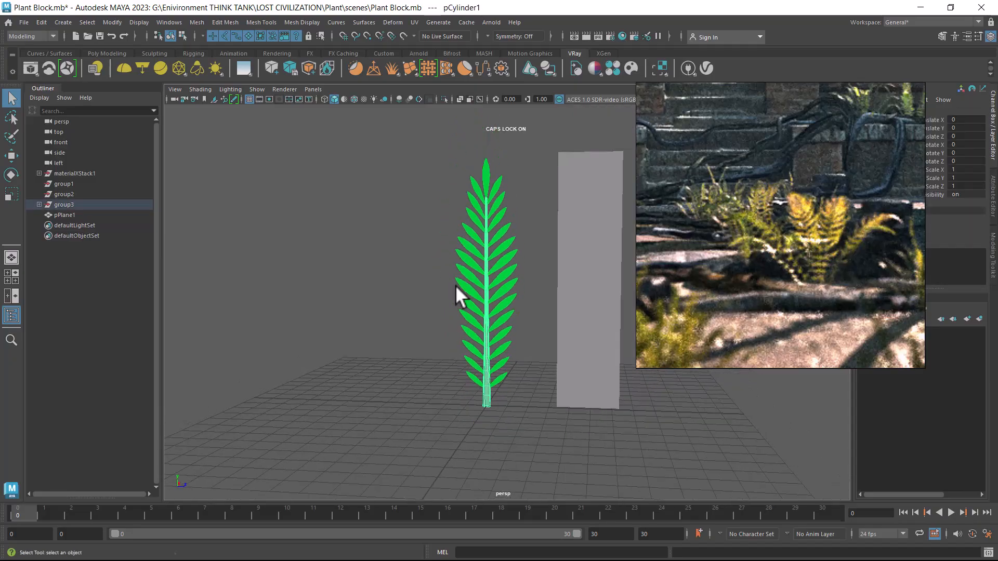
pyautogui.moveTo(417, 169); pyautogui.dragTo(515, 432)
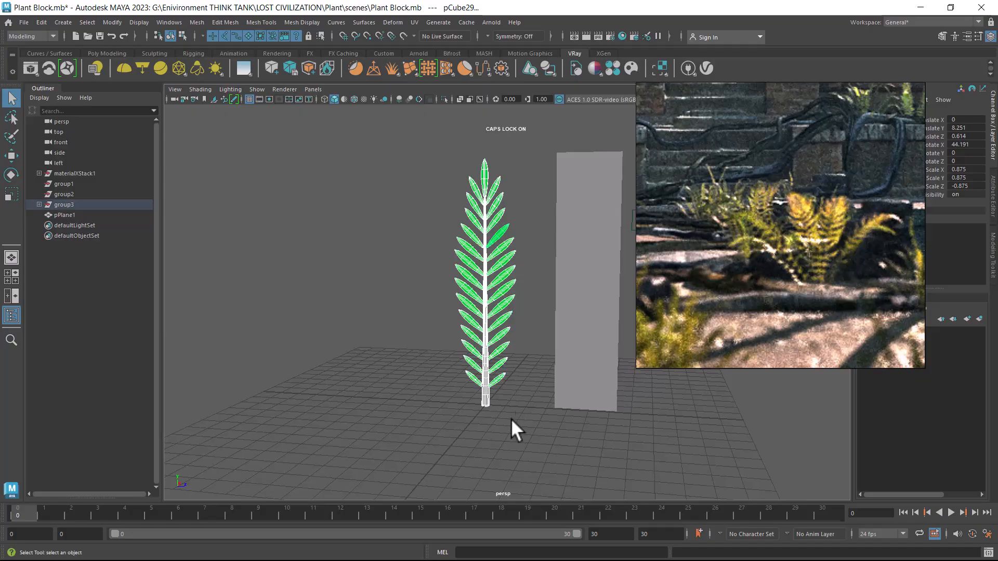
pyautogui.scroll(2, 499, 400)
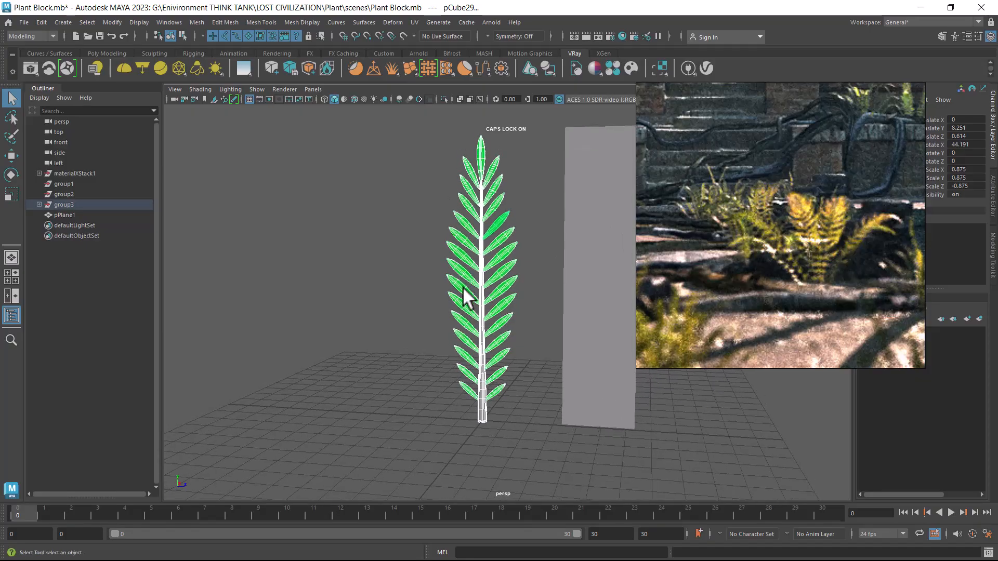
pyautogui.hotkey('ctrl', 'g')
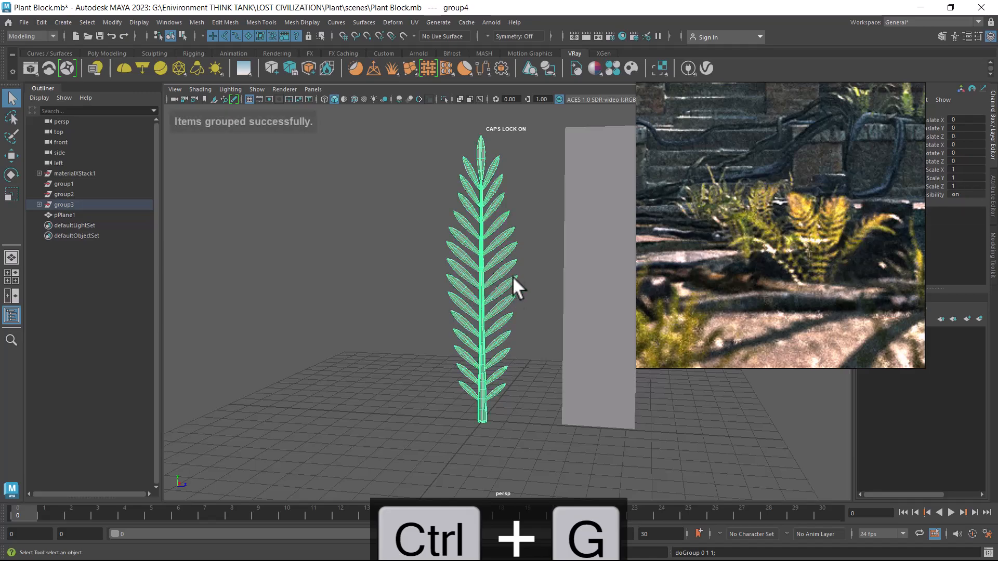
# Try moving the new frond group, then undo the move
pyautogui.keyDown('alt'); pyautogui.moveTo(524, 396); pyautogui.dragTo(499, 384); pyautogui.keyUp('alt')
pyautogui.press('w')
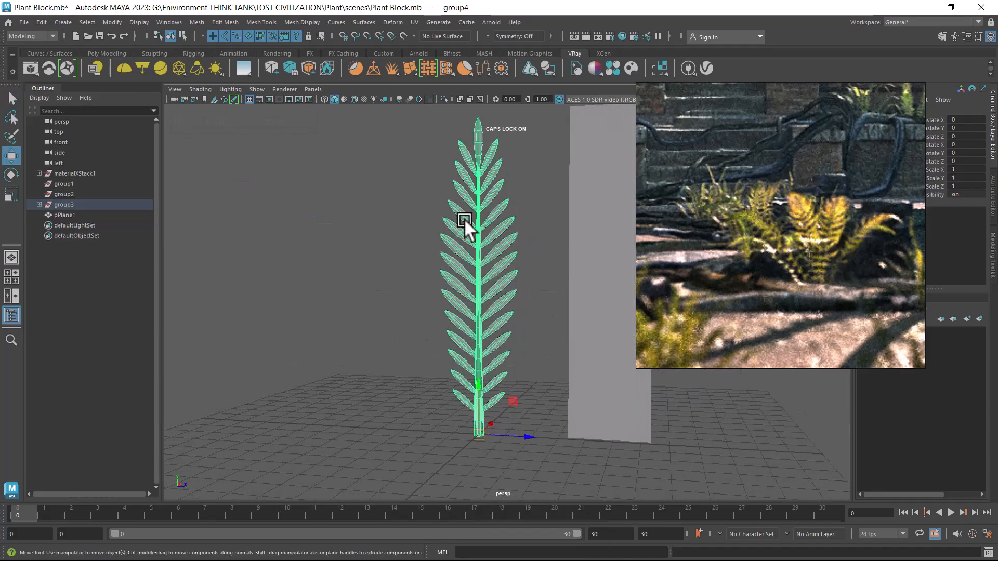
pyautogui.keyDown('alt'); pyautogui.moveTo(482, 286); pyautogui.dragTo(457, 339); pyautogui.keyUp('alt')
pyautogui.keyDown('alt'); pyautogui.moveTo(485, 413); pyautogui.dragTo(522, 421); pyautogui.keyUp('alt')
pyautogui.hotkey('ctrl', 'z')
# Select only the stem, then step up to its parent group to select the whole frond
pyautogui.moveTo(472, 264); pyautogui.dragTo(640, 404, button='right')
pyautogui.click(478, 406)
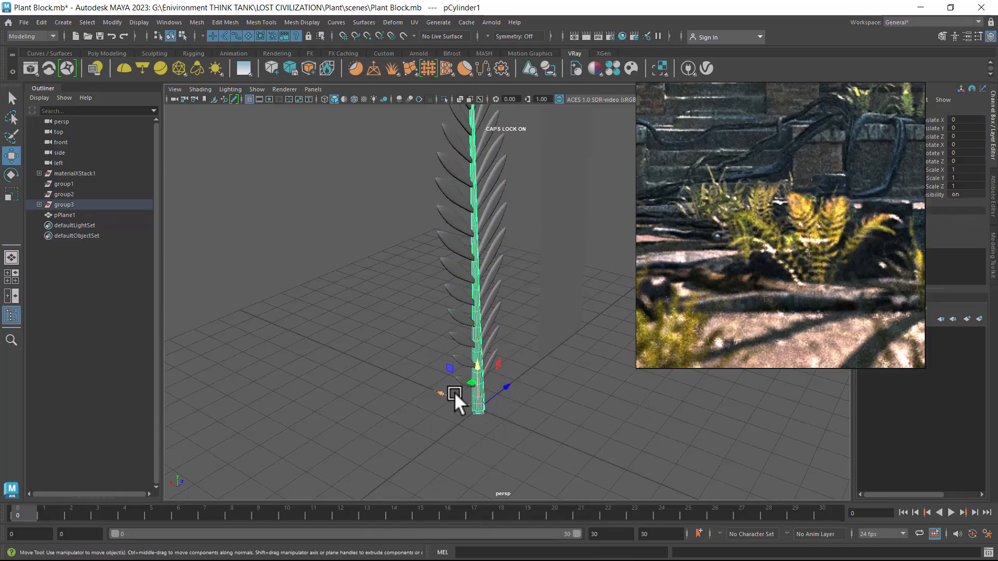
pyautogui.keyDown('alt'); pyautogui.moveTo(582, 396); pyautogui.dragTo(495, 351); pyautogui.keyUp('alt')
pyautogui.keyDown('alt'); pyautogui.moveTo(459, 294); pyautogui.dragTo(539, 311); pyautogui.keyUp('alt')
pyautogui.click(539, 446)
pyautogui.click(466, 421)
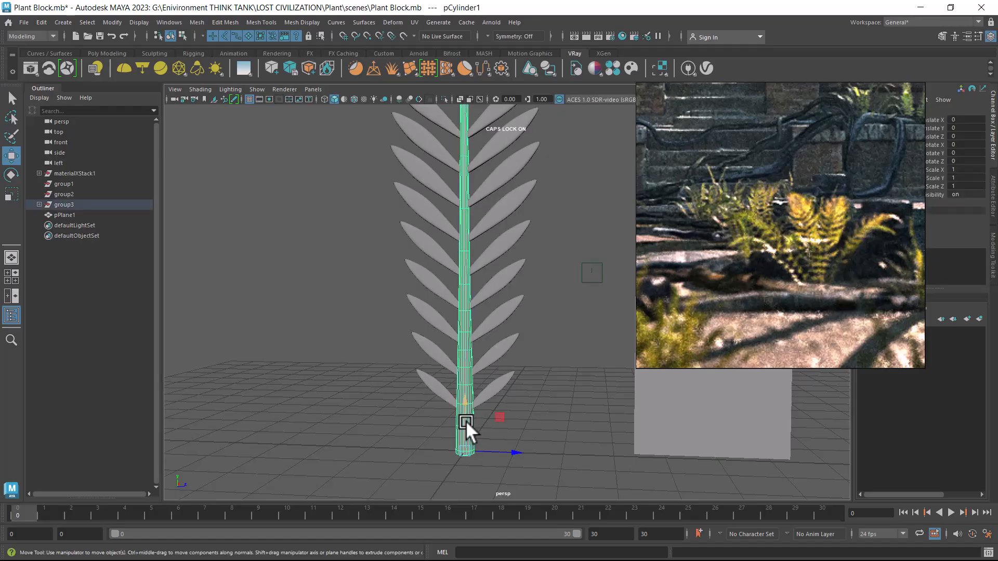
pyautogui.press('Up')
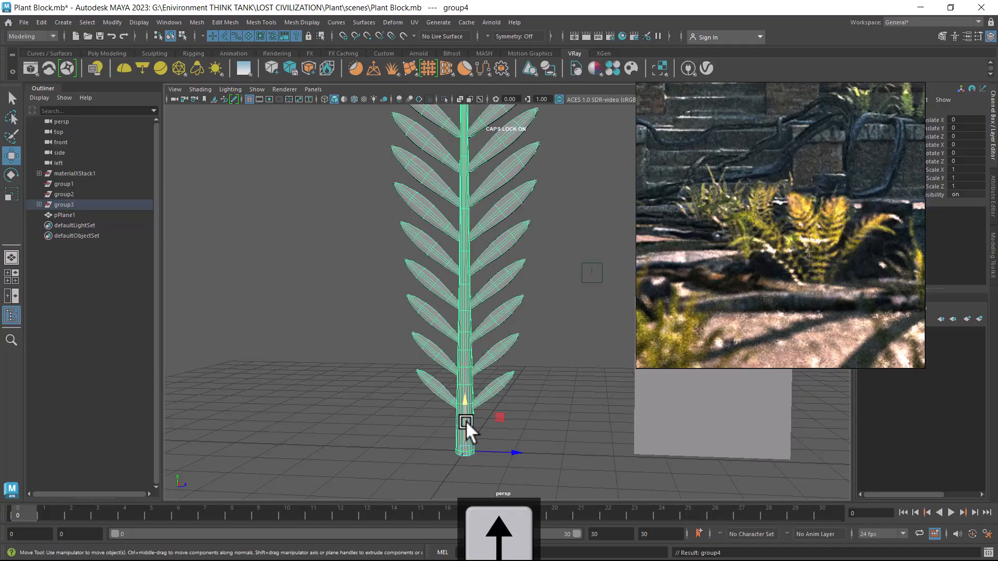
# Box-select all the individual leaves and the stem of the frond
pyautogui.keyDown('alt'); pyautogui.moveTo(508, 414); pyautogui.dragTo(536, 325); pyautogui.keyUp('alt')
pyautogui.keyDown('alt'); pyautogui.moveTo(518, 365); pyautogui.dragTo(431, 313); pyautogui.keyUp('alt')
pyautogui.click(422, 175)
pyautogui.moveTo(446, 140); pyautogui.dragTo(539, 441)
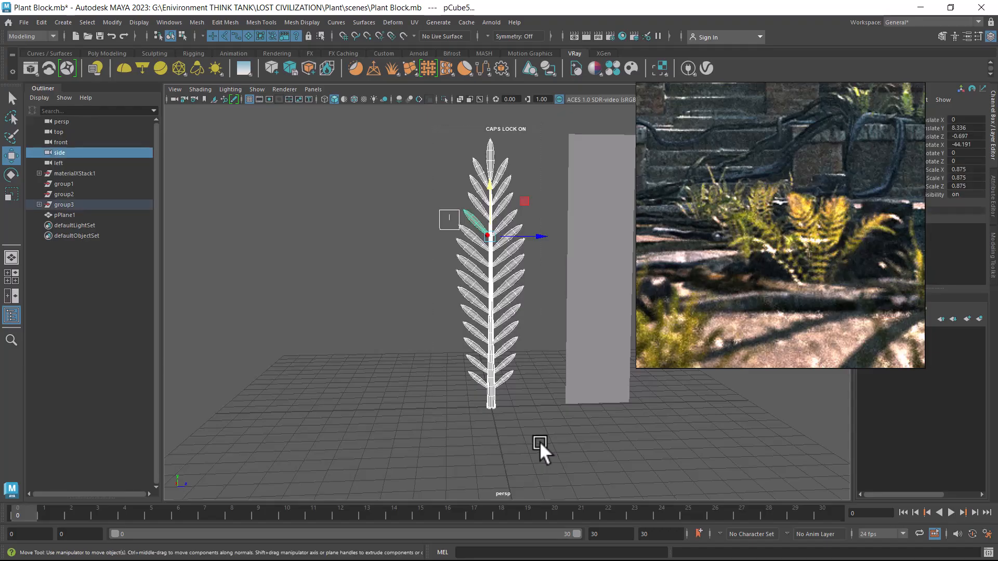
# Select the frond group by way of its tip leaf, try moving it about -1.6 along X, and undo the move
pyautogui.click(510, 415)
pyautogui.click(495, 402)
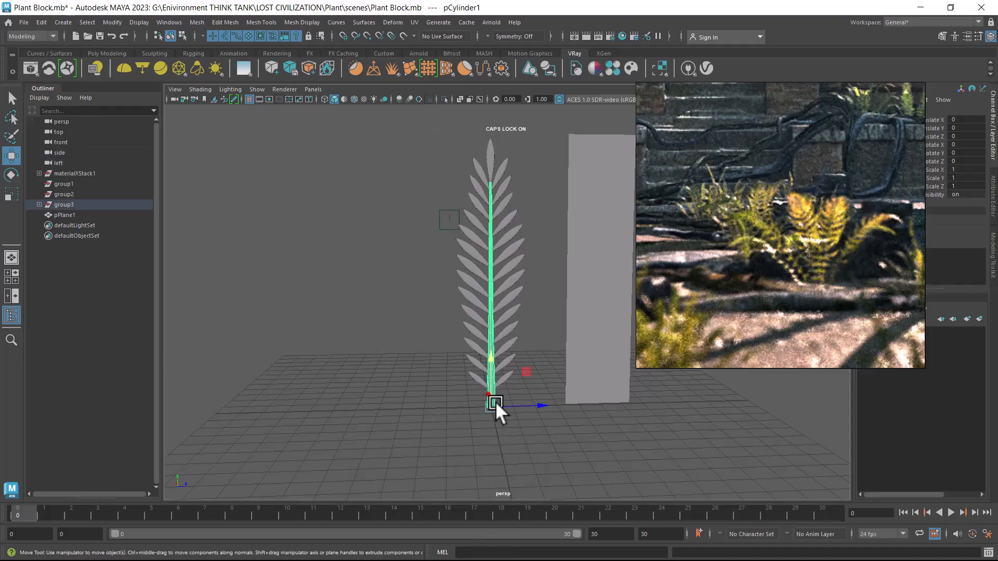
pyautogui.click(491, 155)
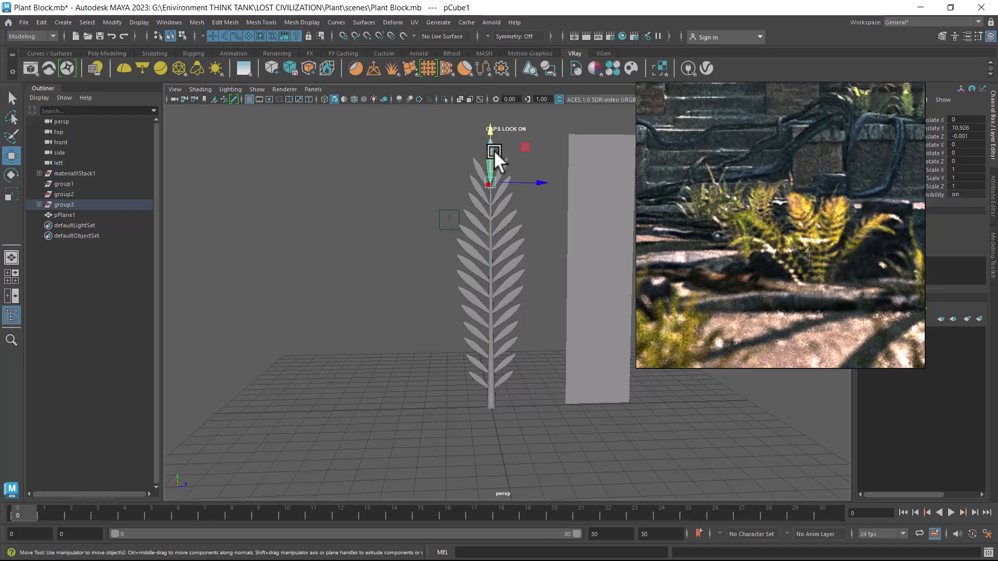
pyautogui.press('Up')
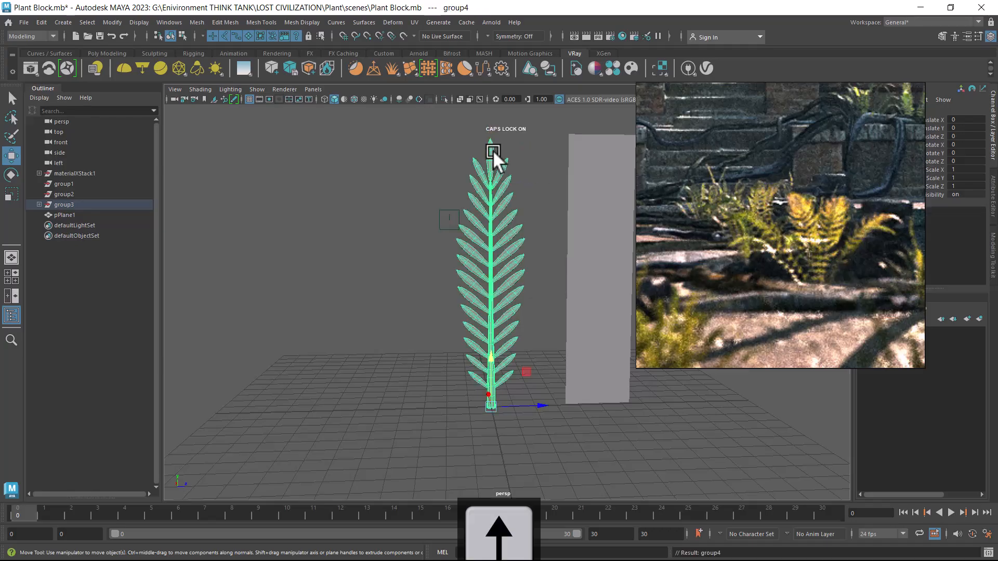
pyautogui.keyDown('alt'); pyautogui.moveTo(585, 434); pyautogui.dragTo(500, 410); pyautogui.keyUp('alt')
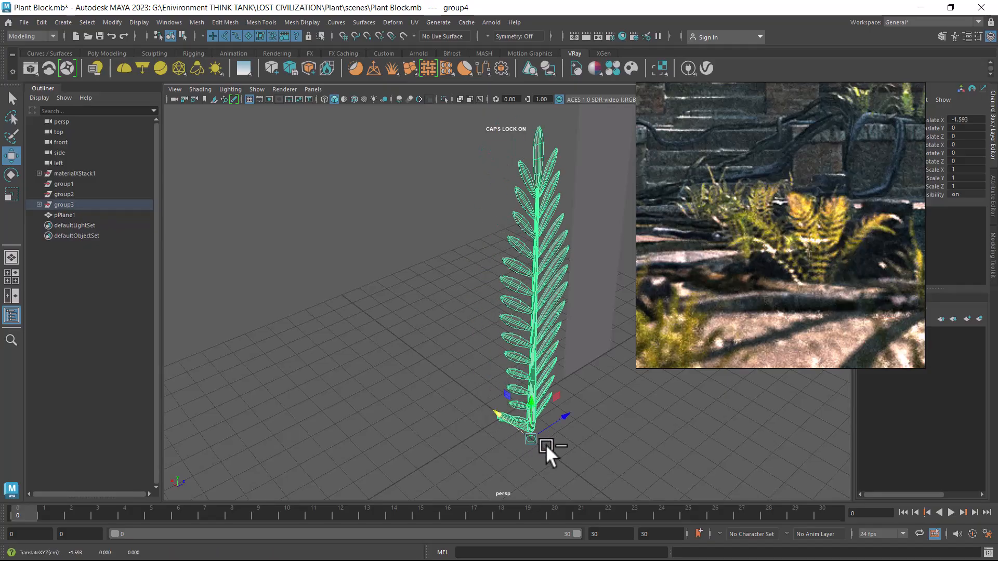
pyautogui.hotkey('ctrl', 'z')
# Examine the base of the stem and the position of the frond group's pivot
pyautogui.keyDown('alt'); pyautogui.moveTo(536, 410); pyautogui.dragTo(573, 384, button='middle'); pyautogui.keyUp('alt')
pyautogui.keyDown('alt'); pyautogui.moveTo(573, 384); pyautogui.dragTo(552, 398); pyautogui.keyUp('alt')
pyautogui.keyDown('alt'); pyautogui.moveTo(552, 397); pyautogui.dragTo(544, 395, button='middle'); pyautogui.keyUp('alt')
pyautogui.keyDown('alt'); pyautogui.moveTo(544, 395); pyautogui.dragTo(547, 425); pyautogui.keyUp('alt')
pyautogui.keyDown('alt'); pyautogui.moveTo(527, 342); pyautogui.dragTo(525, 370); pyautogui.keyUp('alt')
pyautogui.keyDown('alt'); pyautogui.moveTo(525, 370); pyautogui.dragTo(558, 421, button='middle'); pyautogui.keyUp('alt')
pyautogui.scroll(-2, 558, 421)
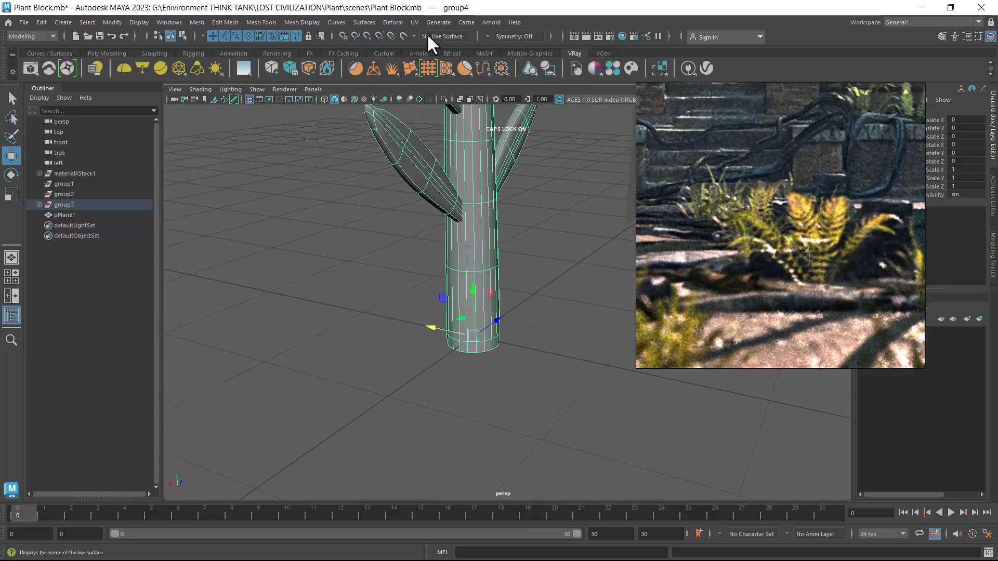
pyautogui.scroll(-4, 476, 261)
pyautogui.keyDown('alt'); pyautogui.moveTo(499, 336); pyautogui.dragTo(489, 325); pyautogui.keyUp('alt')
pyautogui.scroll(-4, 489, 324)
pyautogui.keyDown('alt'); pyautogui.moveTo(453, 269); pyautogui.dragTo(430, 347, button='middle'); pyautogui.keyUp('alt')
# Hide the floating reference image and delete the construction history of the frond group
pyautogui.click(882, 95)
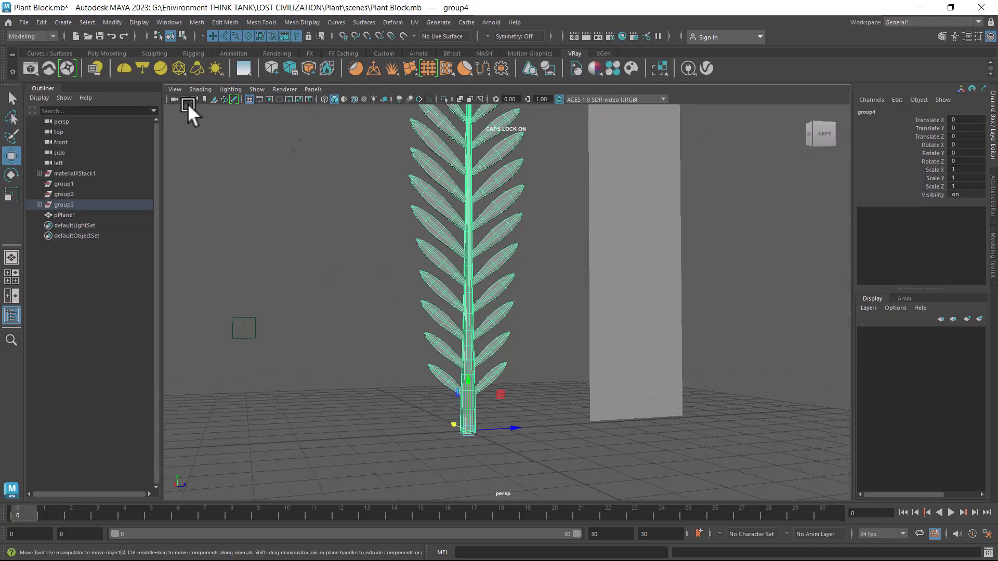
pyautogui.click(42, 23)
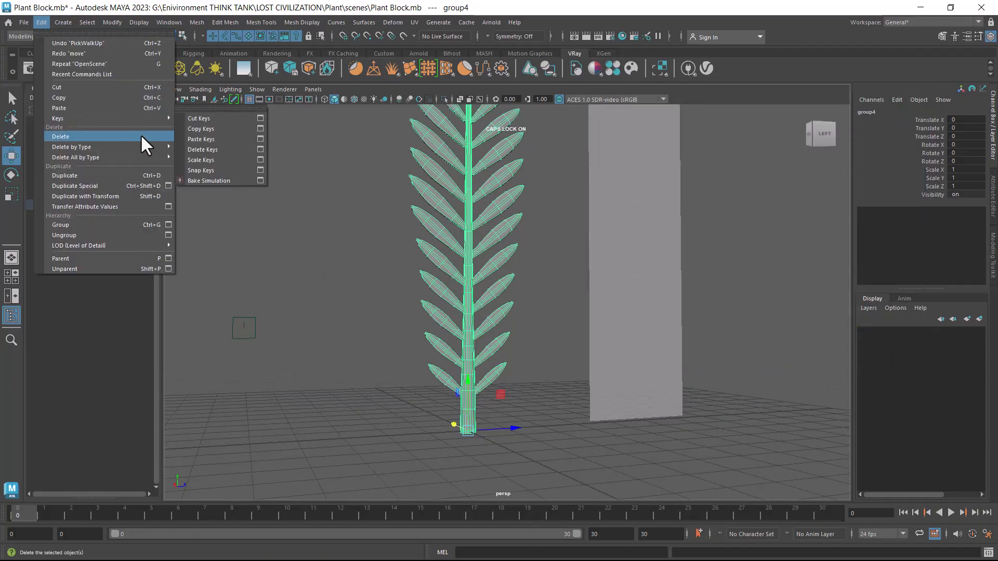
pyautogui.moveTo(143, 148)
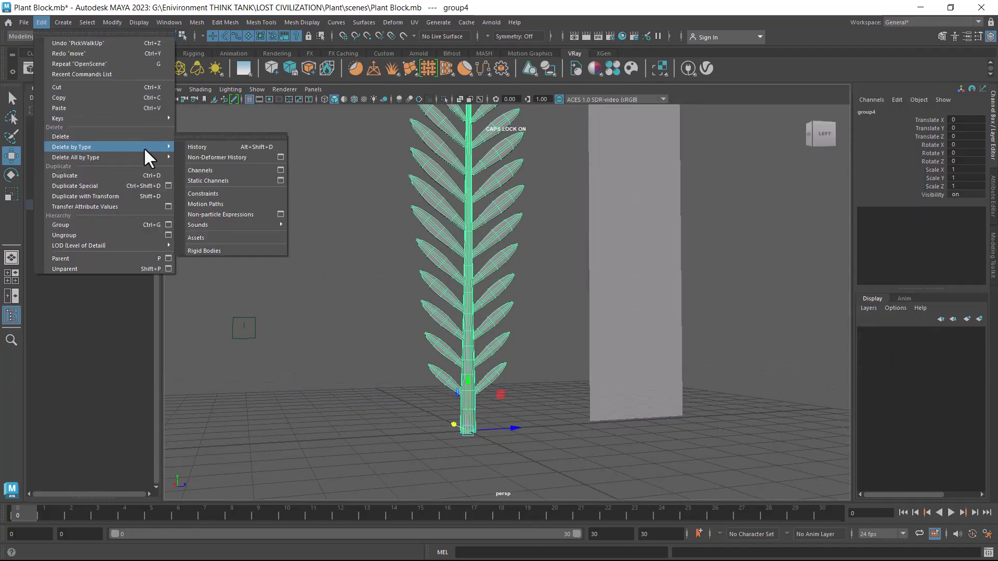
pyautogui.click(229, 147)
# Try moving the stem alone about -1.8 along X, then undo the move
pyautogui.click(545, 453)
pyautogui.click(469, 421)
pyautogui.keyDown('alt'); pyautogui.moveTo(499, 447); pyautogui.dragTo(513, 432); pyautogui.keyUp('alt')
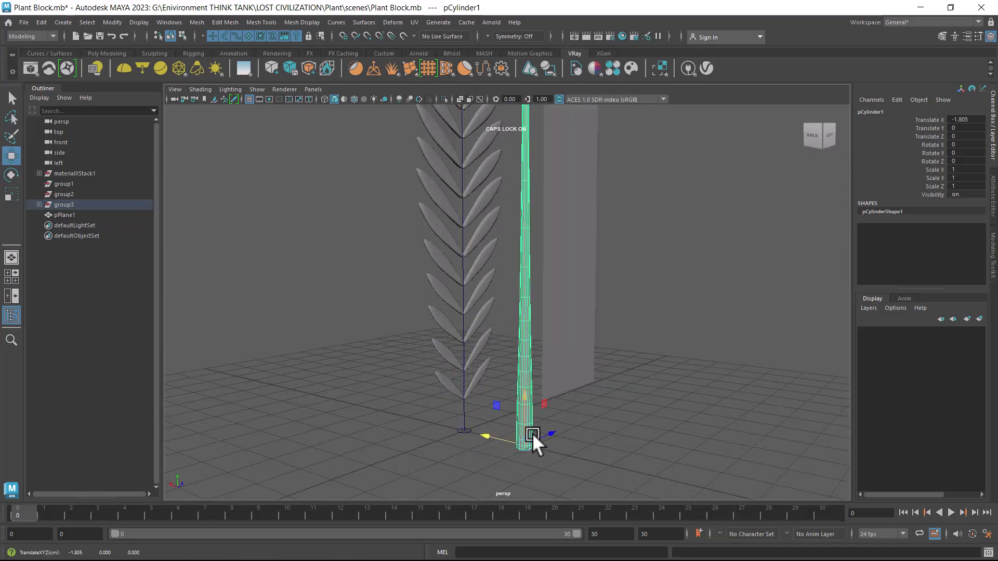
pyautogui.hotkey('ctrl', 'z')
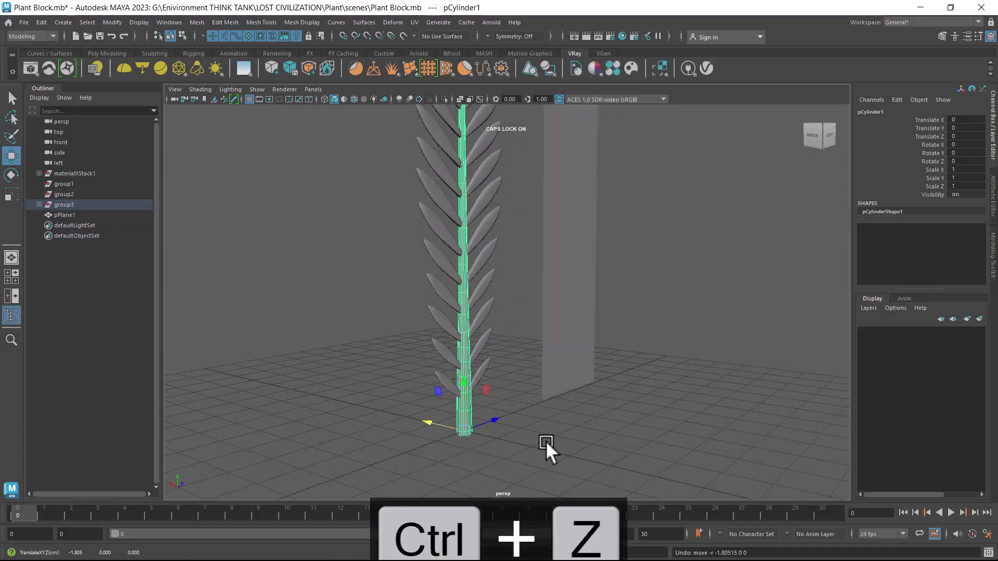
# Step up from the stem to the frond group, try moving it about -1.7 along X, and undo the move
pyautogui.press('Up')
pyautogui.moveTo(429, 420); pyautogui.dragTo(478, 444)
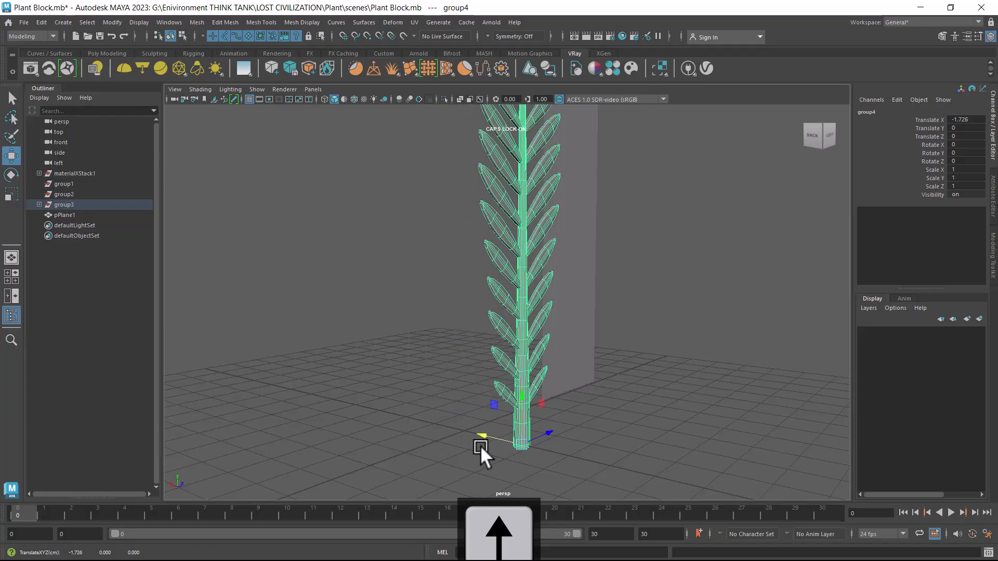
pyautogui.hotkey('ctrl', 'z')
pyautogui.keyDown('alt'); pyautogui.moveTo(691, 403); pyautogui.dragTo(562, 379); pyautogui.keyUp('alt')
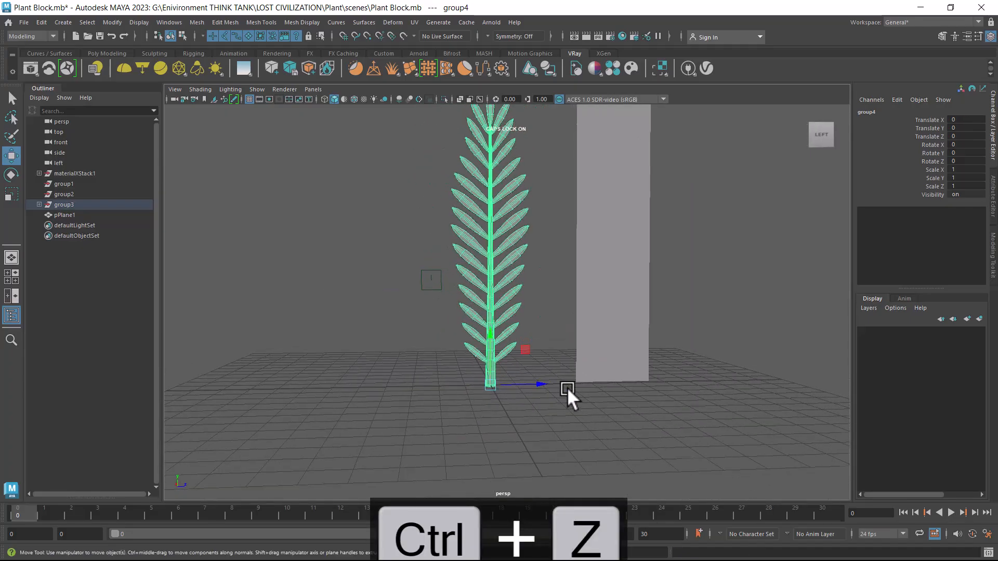
# Bring the fern reference image back over the viewport and compare the frond with it
pyautogui.press('super')
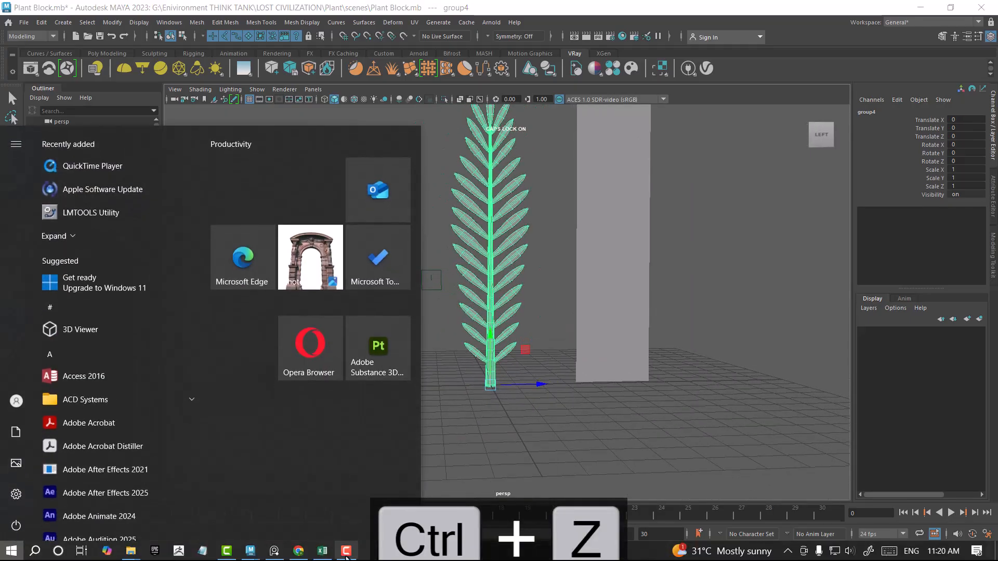
pyautogui.click(273, 551)
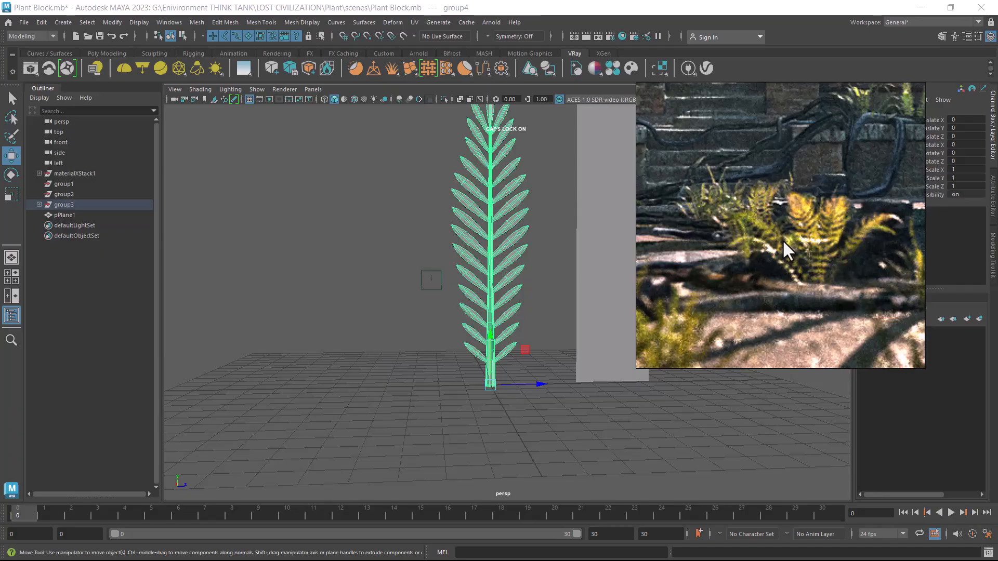
pyautogui.keyDown('alt'); pyautogui.moveTo(619, 329); pyautogui.dragTo(541, 392); pyautogui.keyUp('alt')
pyautogui.press('space')
pyautogui.keyDown('alt'); pyautogui.moveTo(570, 426); pyautogui.dragTo(584, 440, button='right'); pyautogui.keyUp('alt')
pyautogui.keyDown('alt'); pyautogui.moveTo(546, 350); pyautogui.dragTo(529, 372, button='middle'); pyautogui.keyUp('alt')
pyautogui.press('space')
pyautogui.moveTo(535, 379); pyautogui.dragTo(528, 245)
pyautogui.keyDown('alt'); pyautogui.moveTo(517, 381); pyautogui.dragTo(489, 358); pyautogui.keyUp('alt')
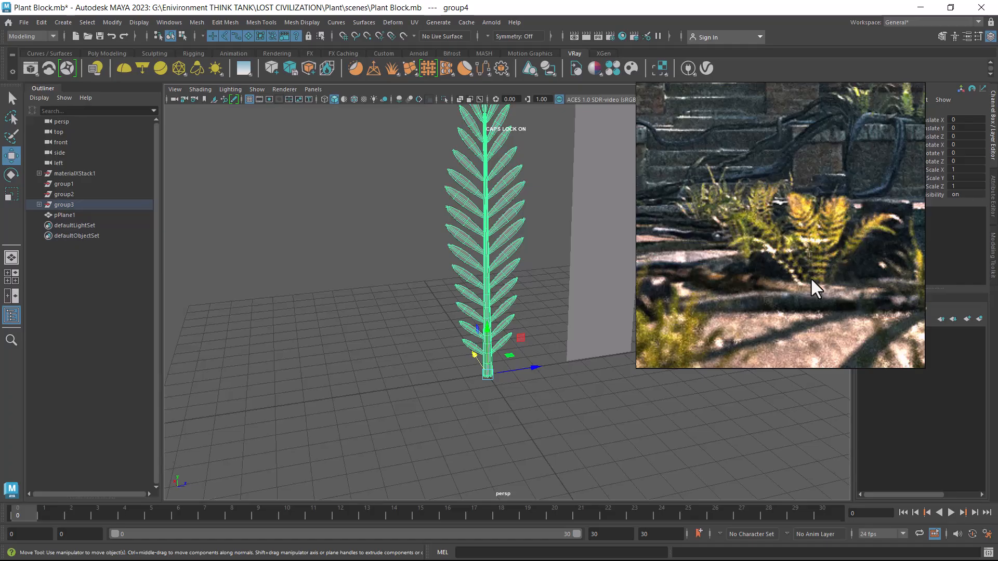
pyautogui.keyDown('alt'); pyautogui.moveTo(566, 361); pyautogui.dragTo(564, 382); pyautogui.keyUp('alt')
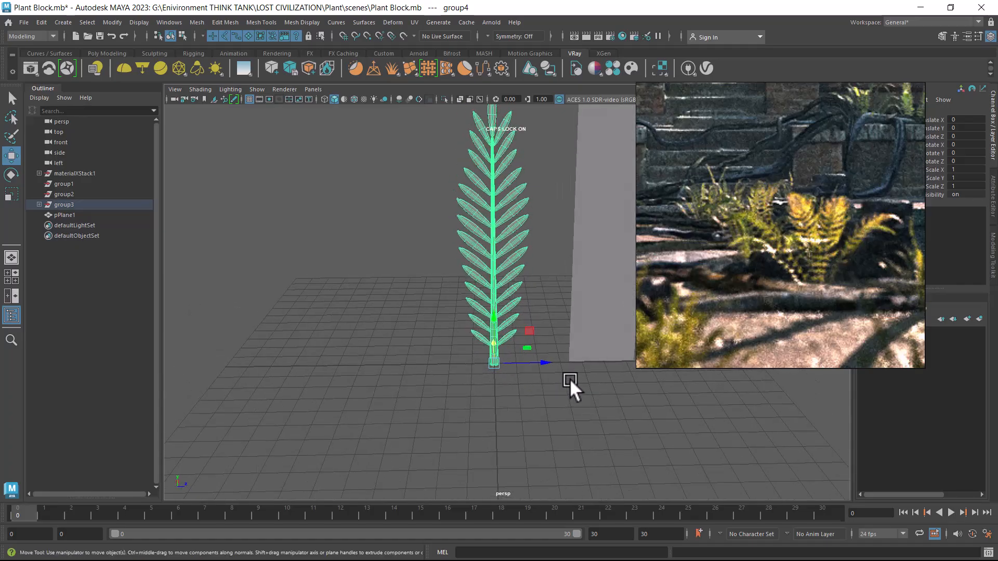
# Reselect the whole frond group by picking its stem and stepping up to the parent
pyautogui.click(493, 356)
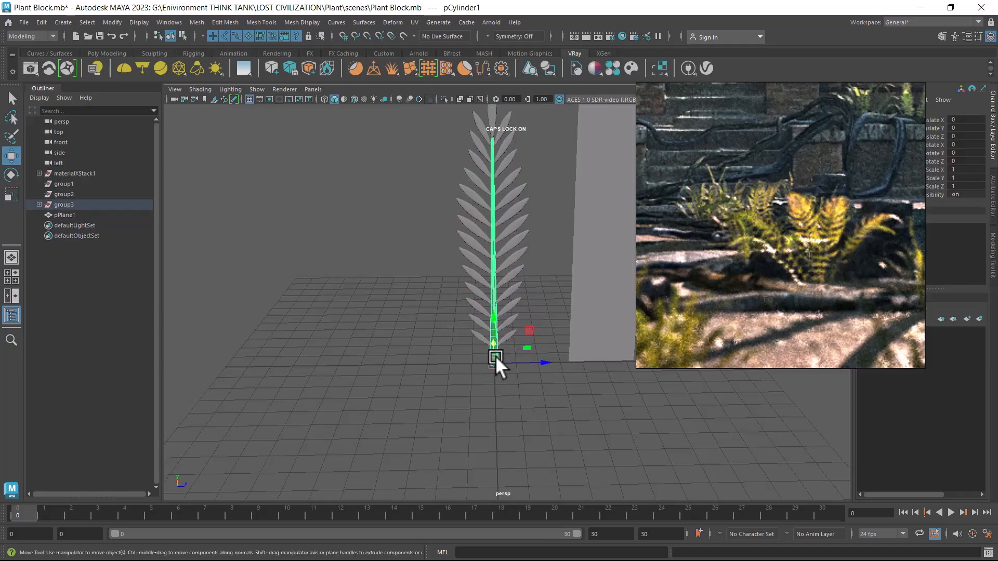
pyautogui.press('Up')
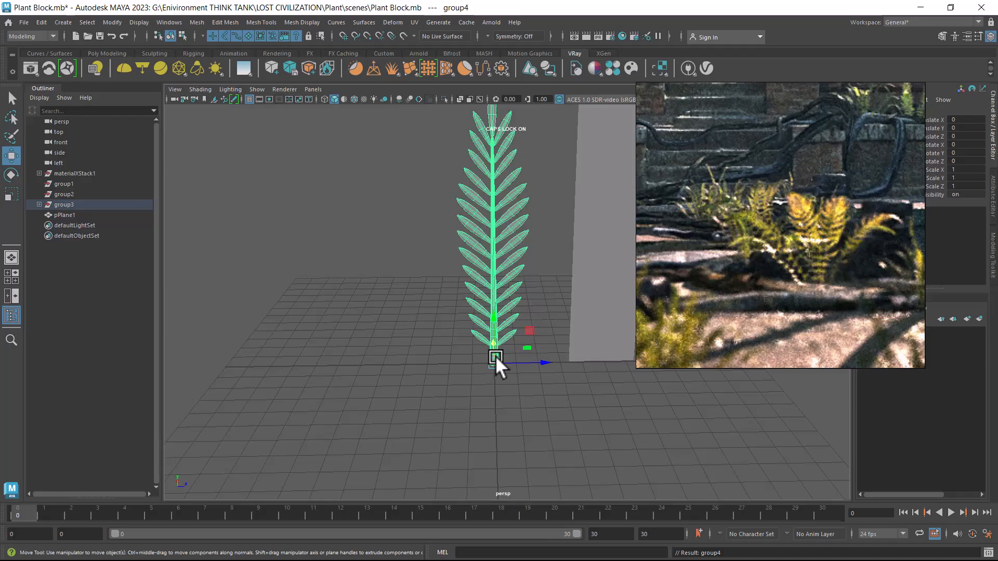
pyautogui.click(41, 22)
pyautogui.click(38, 21)
pyautogui.click(37, 19)
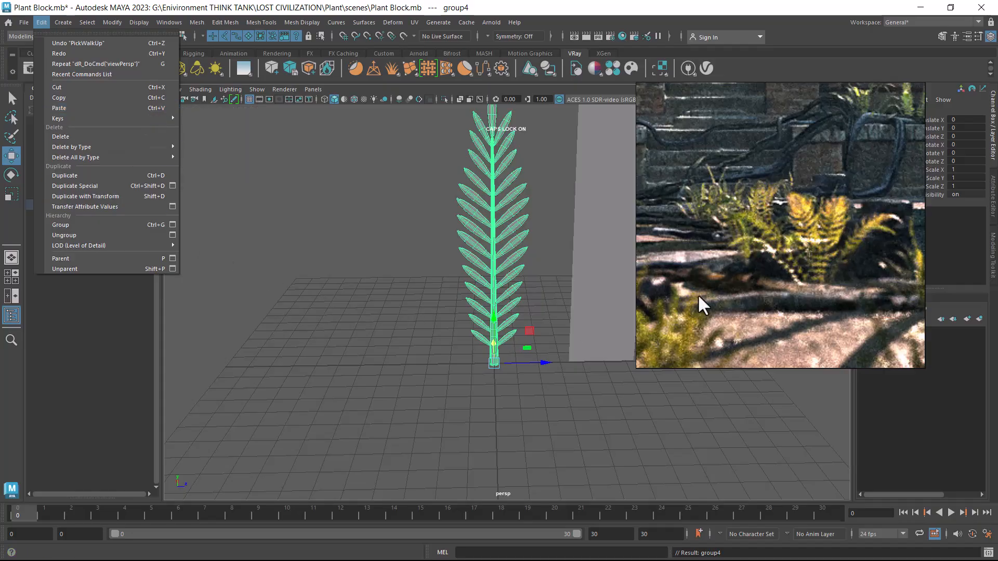
pyautogui.click(557, 398)
pyautogui.moveTo(557, 397)
pyautogui.keyDown('alt'); pyautogui.mouseDown()
pyautogui.moveTo(535, 375)
pyautogui.moveTo(545, 422)
pyautogui.moveTo(510, 384)
pyautogui.moveTo(539, 412)
pyautogui.moveTo(550, 396)
pyautogui.mouseUp(); pyautogui.keyUp('alt')
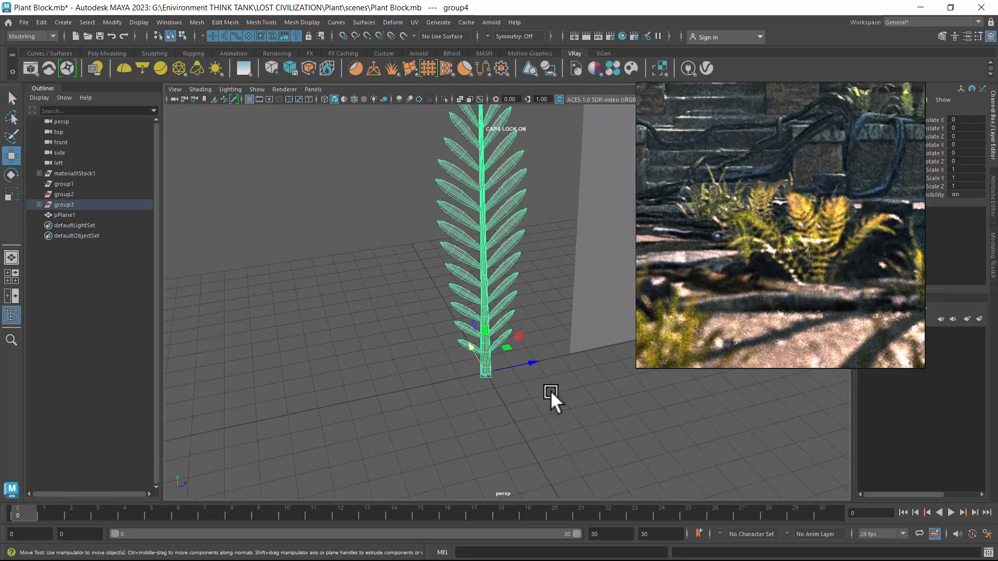
# Try rotating the frond group about its base, undo the rotation, and return to the Move tool
pyautogui.press('e')
pyautogui.moveTo(465, 396); pyautogui.dragTo(527, 416)
pyautogui.hotkey('ctrl', 'z')
pyautogui.press('w')
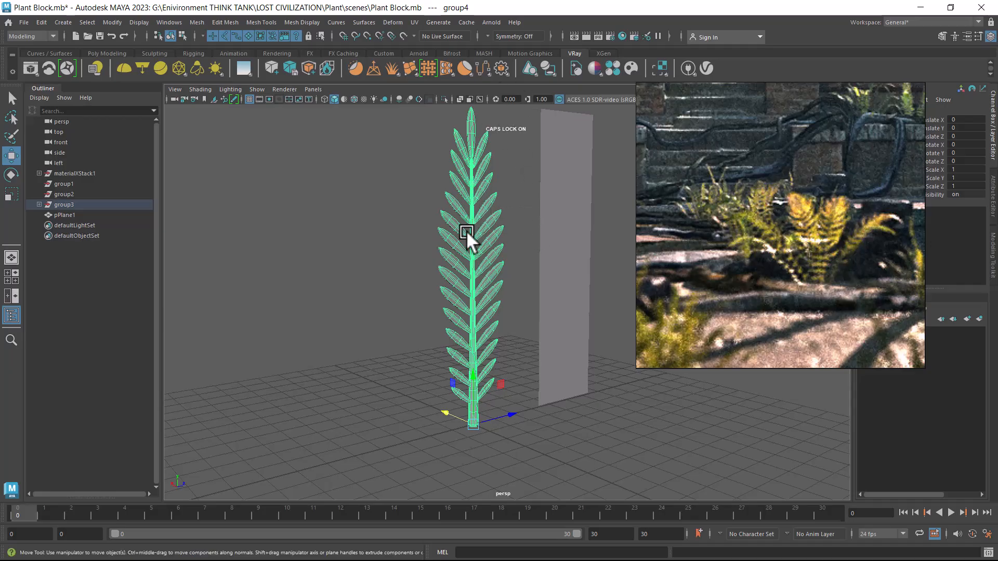
# Move the reference image aside and add a nonlinear Bend deformer to the frond group
pyautogui.moveTo(807, 96); pyautogui.dragTo(867, 134)
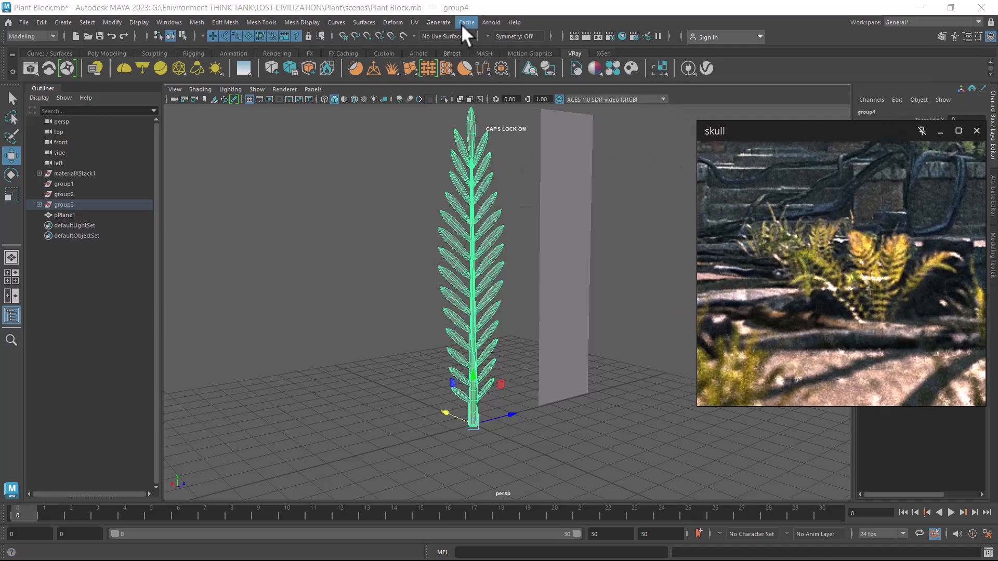
pyautogui.click(393, 21)
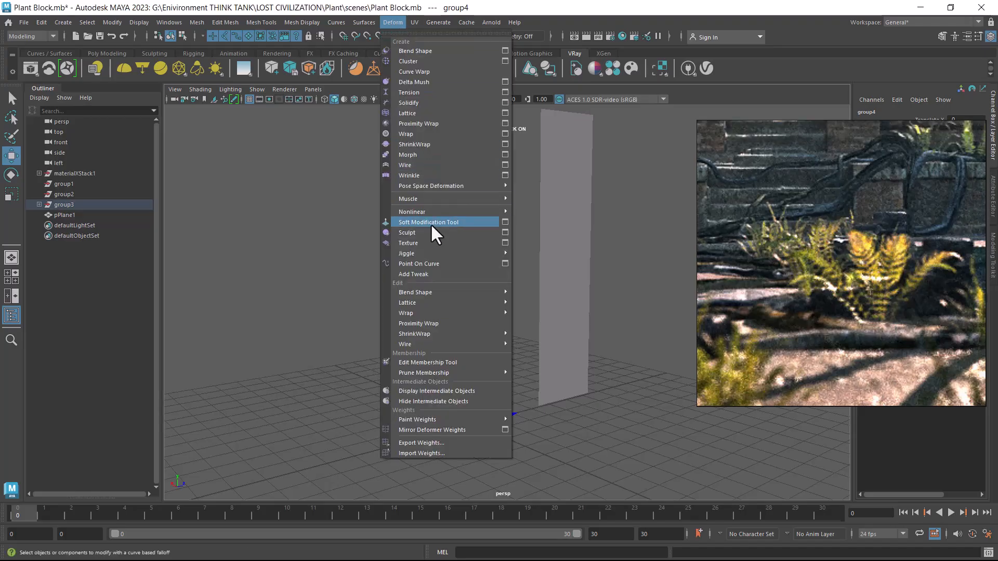
pyautogui.moveTo(443, 211)
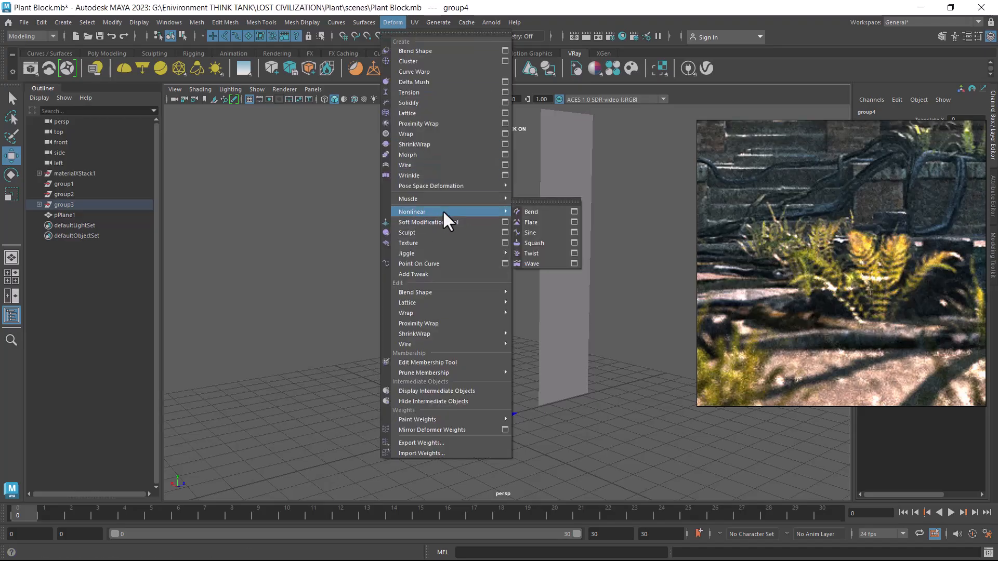
pyautogui.click(547, 201)
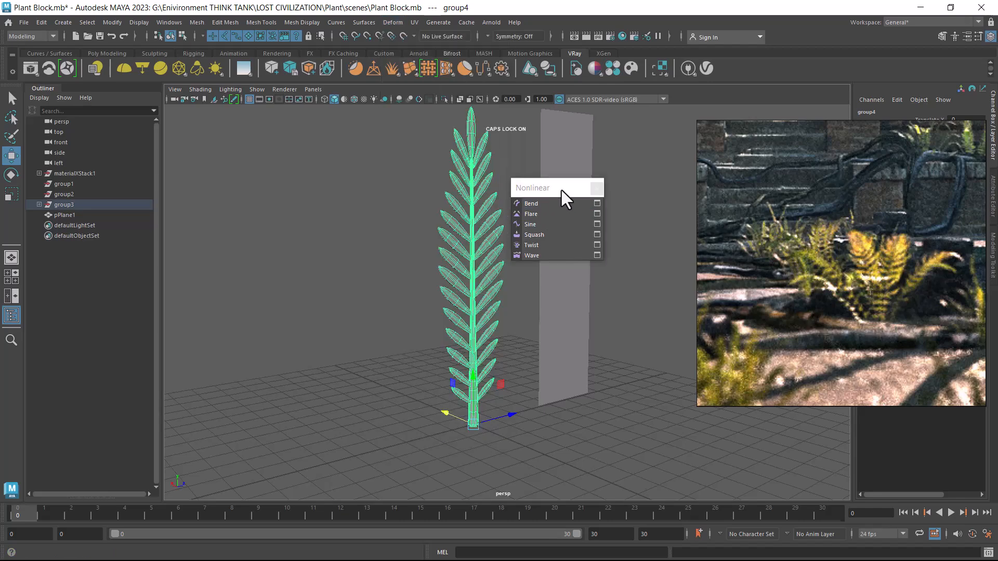
pyautogui.moveTo(561, 192); pyautogui.dragTo(605, 217)
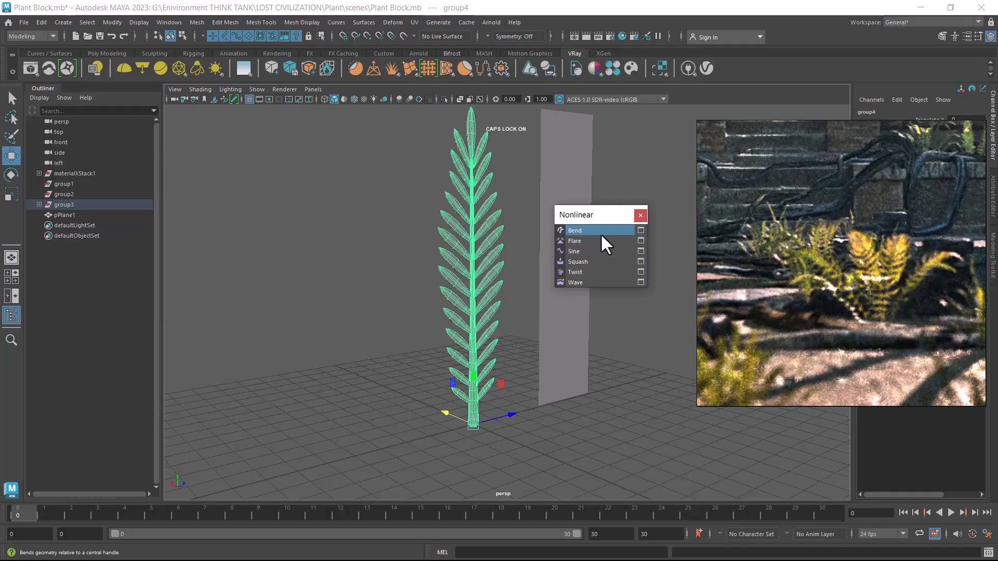
pyautogui.click(600, 233)
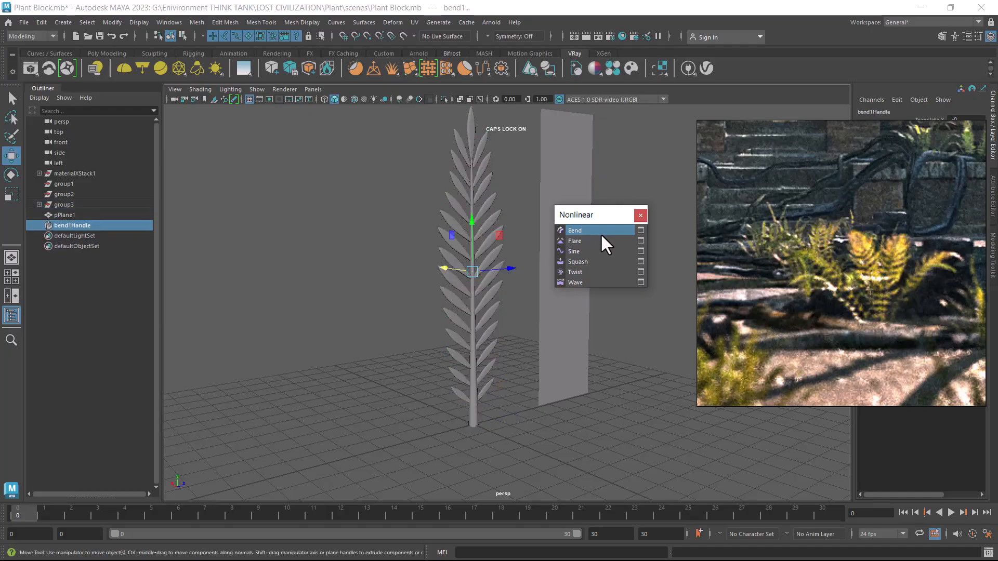
pyautogui.click(641, 215)
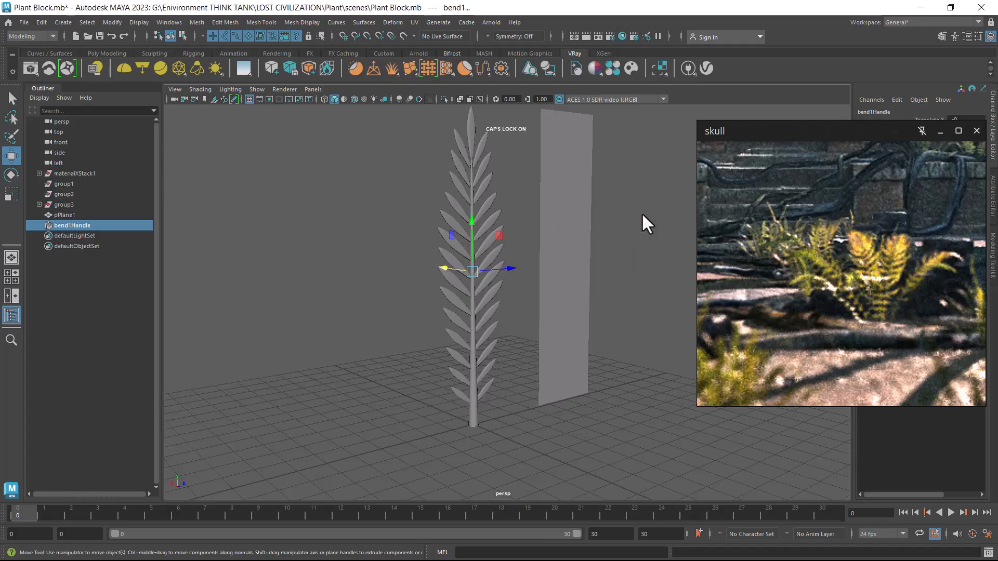
# Clear the reference image off the bend deformer's attributes and set its Curvature to about 41.25
pyautogui.moveTo(915, 133); pyautogui.dragTo(209, 210)
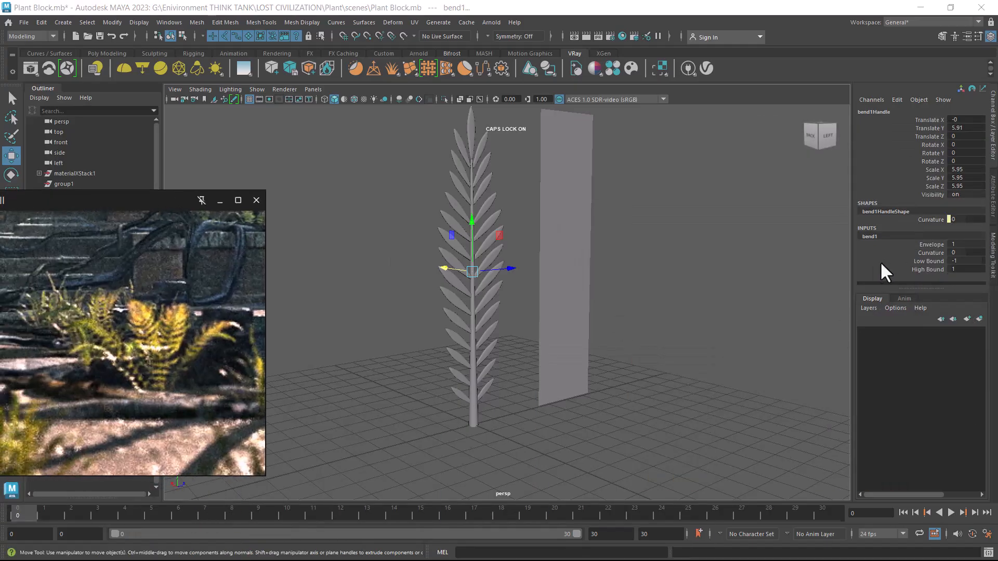
pyautogui.scroll(1, 508, 292)
pyautogui.keyDown('alt'); pyautogui.moveTo(508, 292); pyautogui.dragTo(529, 300, button='middle'); pyautogui.keyUp('alt')
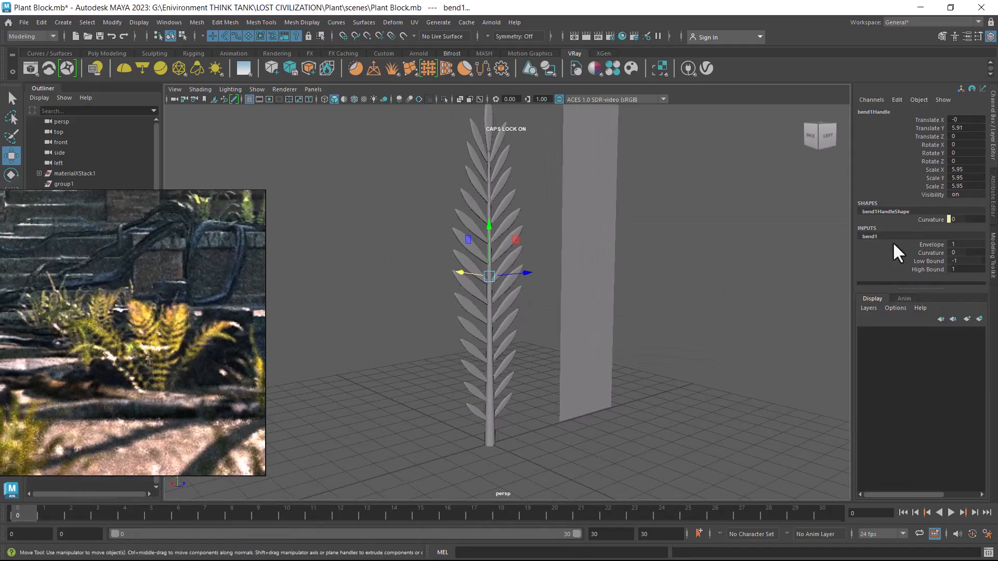
pyautogui.click(991, 37)
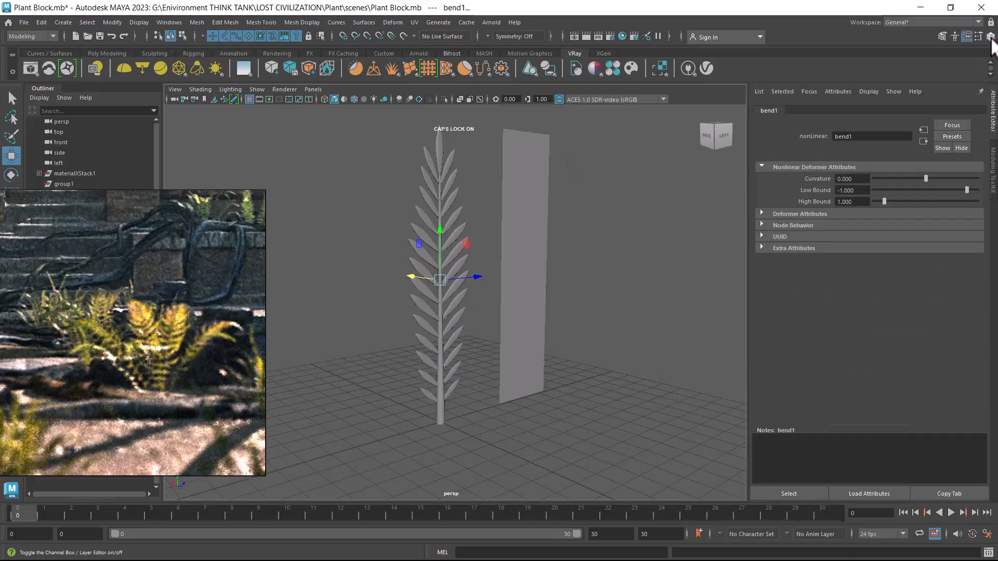
pyautogui.click(992, 39)
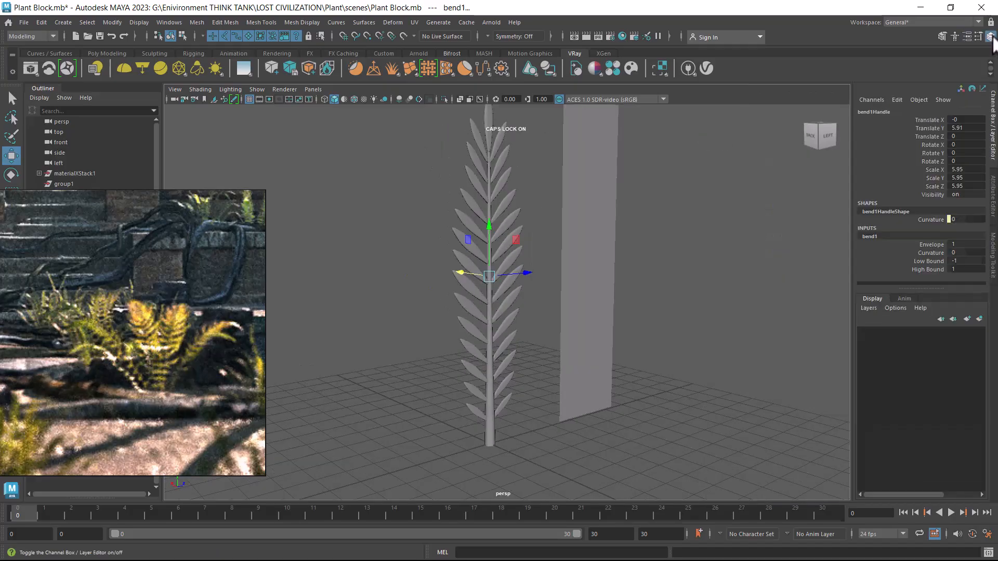
pyautogui.click(929, 244)
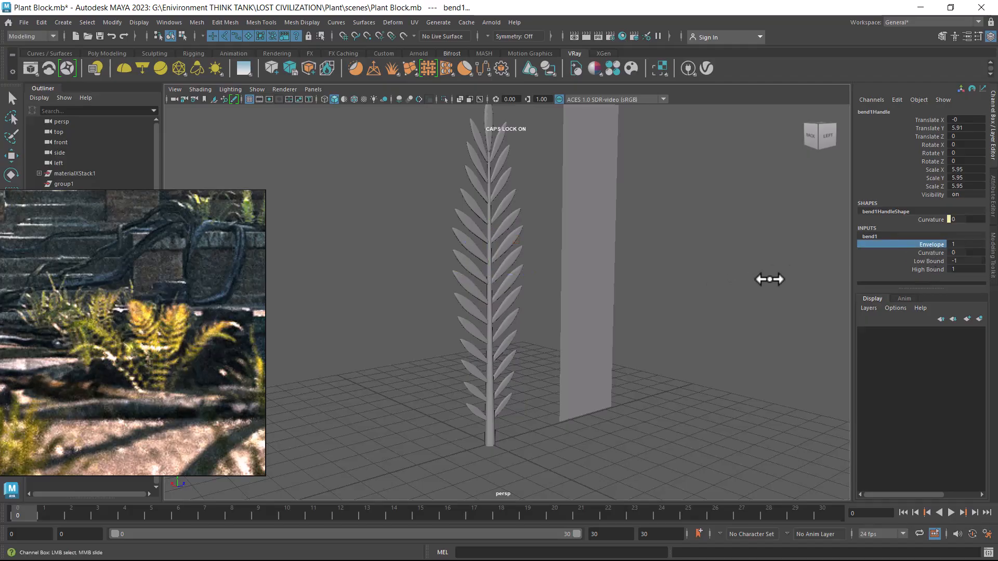
pyautogui.click(928, 253)
pyautogui.moveTo(697, 278); pyautogui.dragTo(716, 278, button='middle')
# Move the bend handle down to the frond's base, at about -0.044 in Translate Y
pyautogui.keyDown('alt'); pyautogui.moveTo(641, 334); pyautogui.dragTo(657, 314); pyautogui.keyUp('alt')
pyautogui.keyDown('alt'); pyautogui.moveTo(625, 323); pyautogui.dragTo(509, 220); pyautogui.keyUp('alt')
pyautogui.press('w')
pyautogui.keyDown('alt'); pyautogui.moveTo(536, 175); pyautogui.dragTo(560, 246); pyautogui.keyUp('alt')
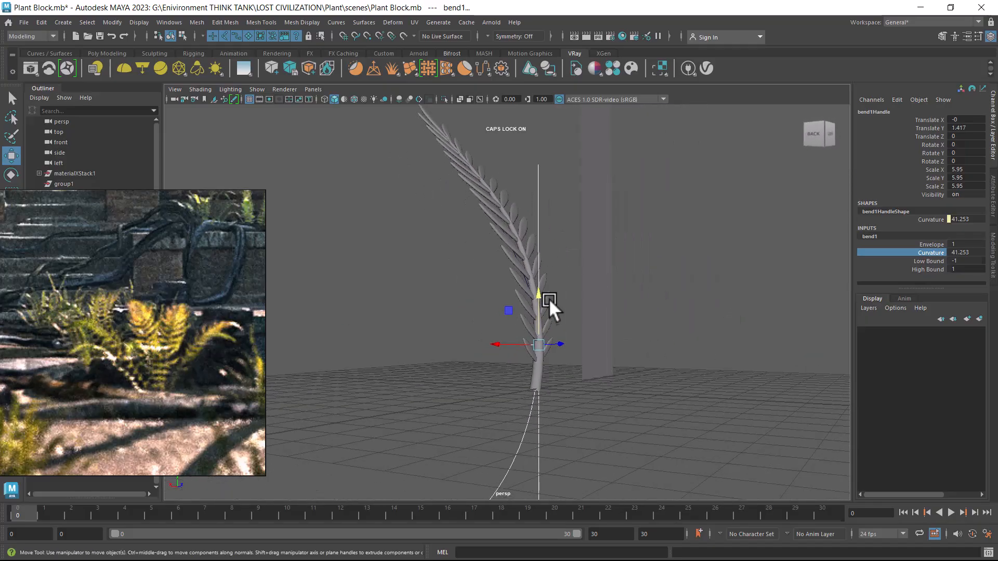
pyautogui.moveTo(541, 298); pyautogui.dragTo(641, 330)
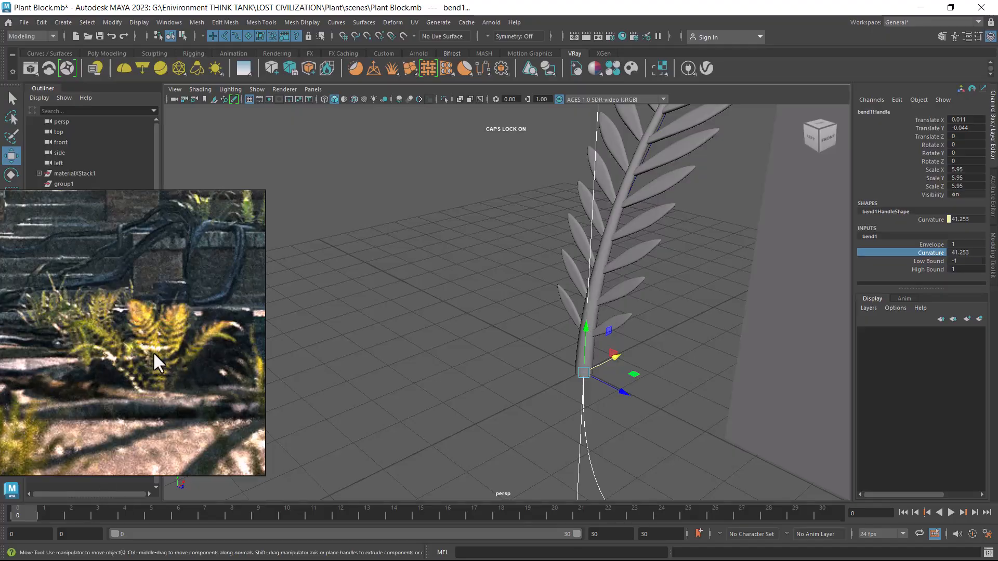
pyautogui.keyDown('alt'); pyautogui.moveTo(602, 373); pyautogui.dragTo(576, 364); pyautogui.keyUp('alt')
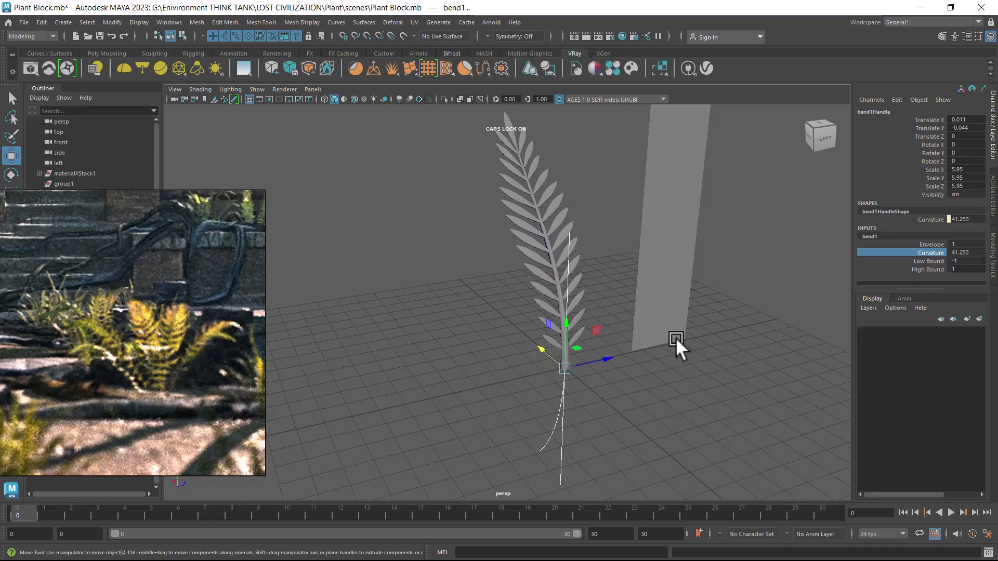
# Select the bend handle curve below the frond and delete it
pyautogui.click(613, 393)
pyautogui.moveTo(584, 393); pyautogui.dragTo(404, 422)
pyautogui.press('Delete')
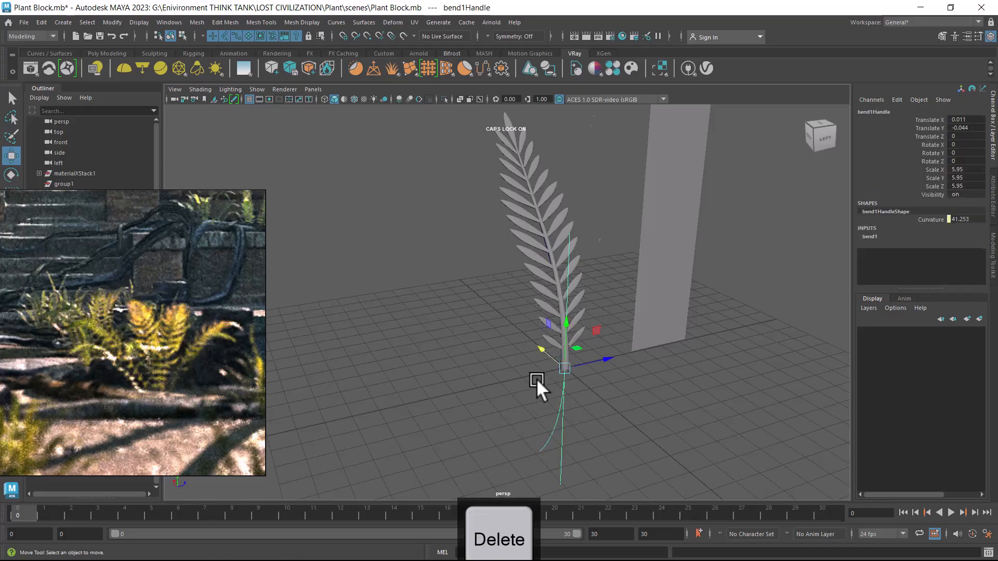
# Copy and paste the whole frond group, accepting the autosave, and move the copy about 8 units along Z
pyautogui.keyDown('alt'); pyautogui.moveTo(568, 435); pyautogui.dragTo(624, 384); pyautogui.keyUp('alt')
pyautogui.keyDown('alt'); pyautogui.moveTo(623, 384); pyautogui.dragTo(604, 394, button='right'); pyautogui.keyUp('alt')
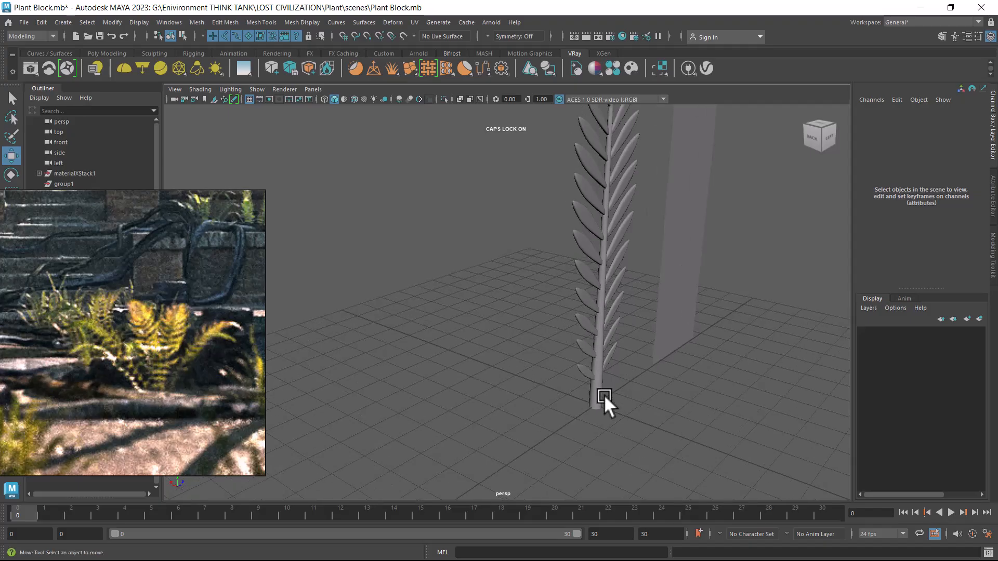
pyautogui.click(594, 393)
pyautogui.press('Up')
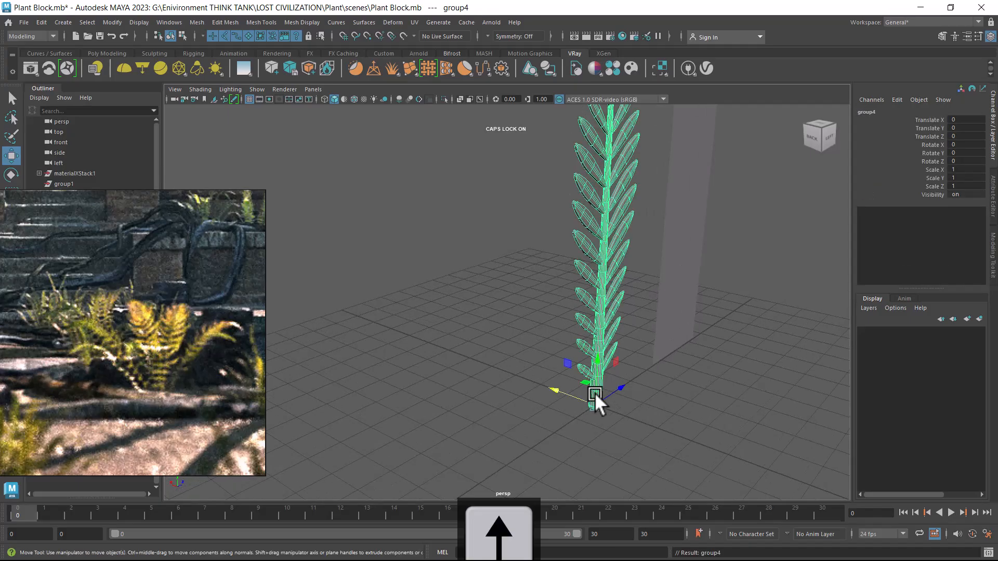
pyautogui.keyDown('alt'); pyautogui.moveTo(647, 375); pyautogui.dragTo(598, 354); pyautogui.keyUp('alt')
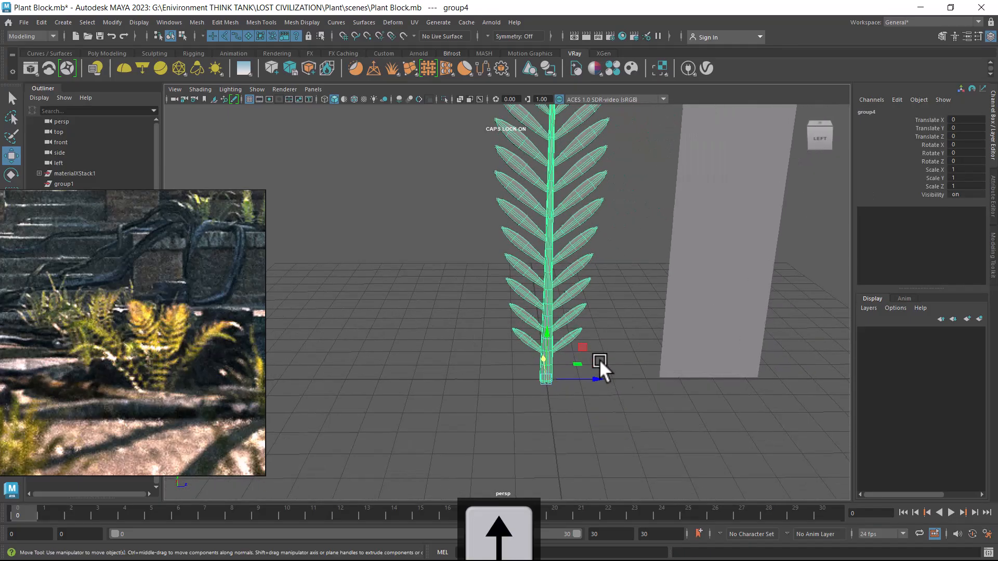
pyautogui.hotkey('ctrl', 'c')
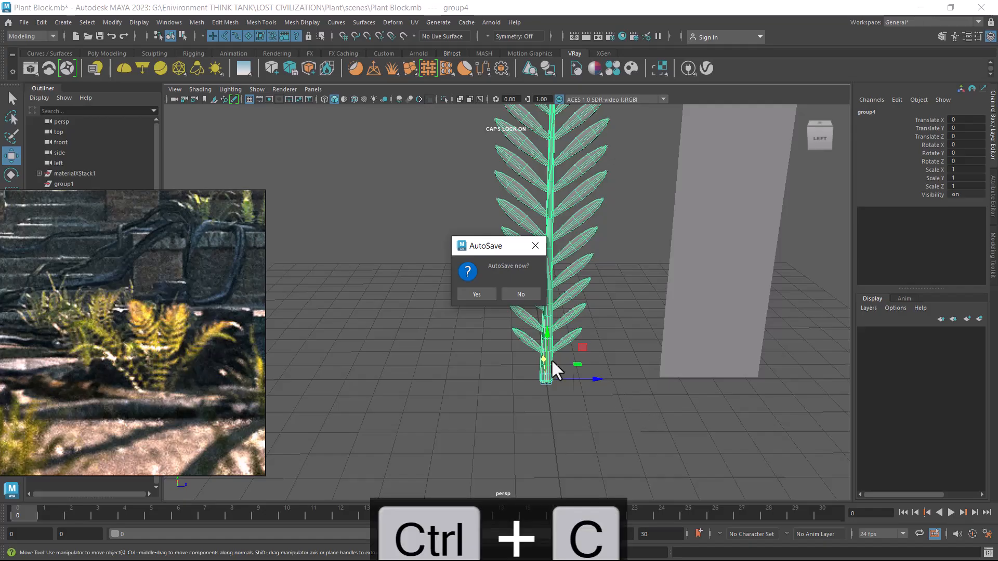
pyautogui.click(476, 293)
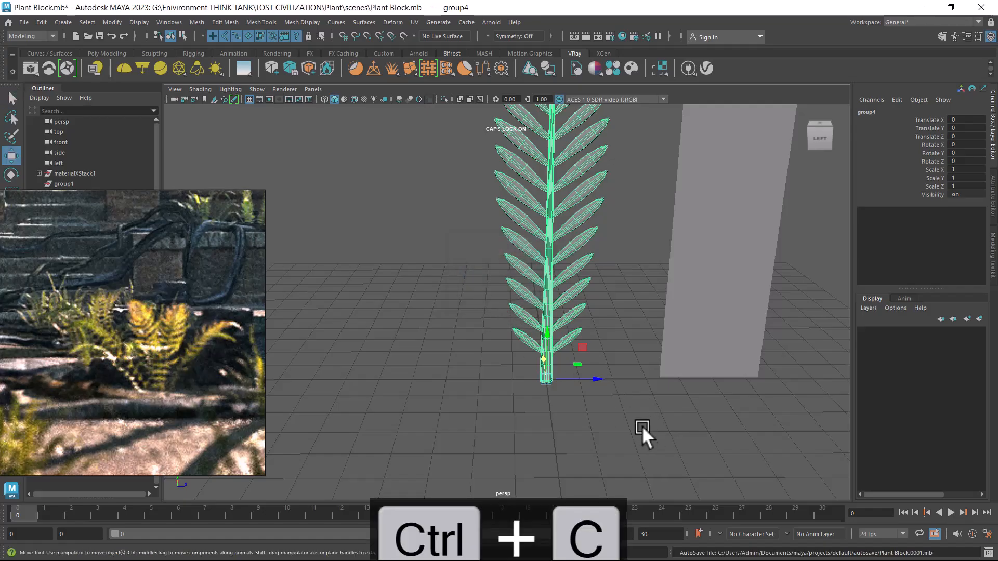
pyautogui.hotkey('ctrl', 'v')
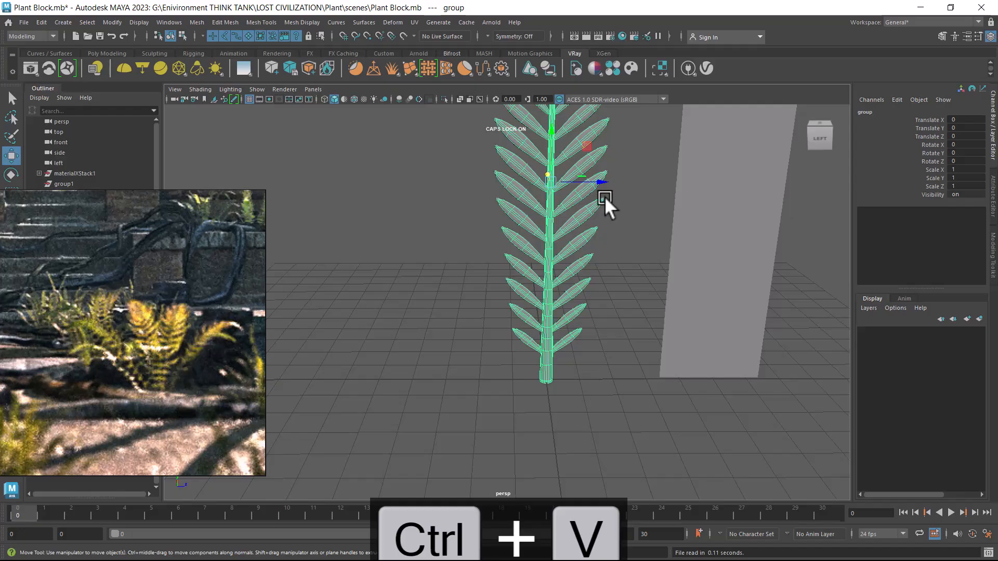
pyautogui.moveTo(598, 177); pyautogui.dragTo(896, 179)
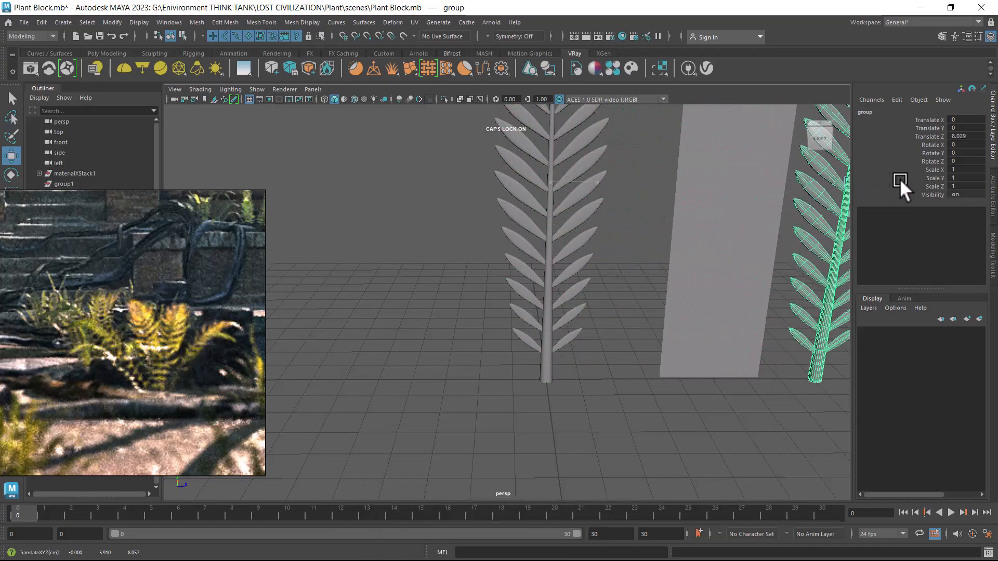
# Reselect the original frond's whole group by picking its stem and stepping up to the parent
pyautogui.keyDown('alt'); pyautogui.moveTo(735, 327); pyautogui.dragTo(563, 372); pyautogui.keyUp('alt')
pyautogui.click(544, 359)
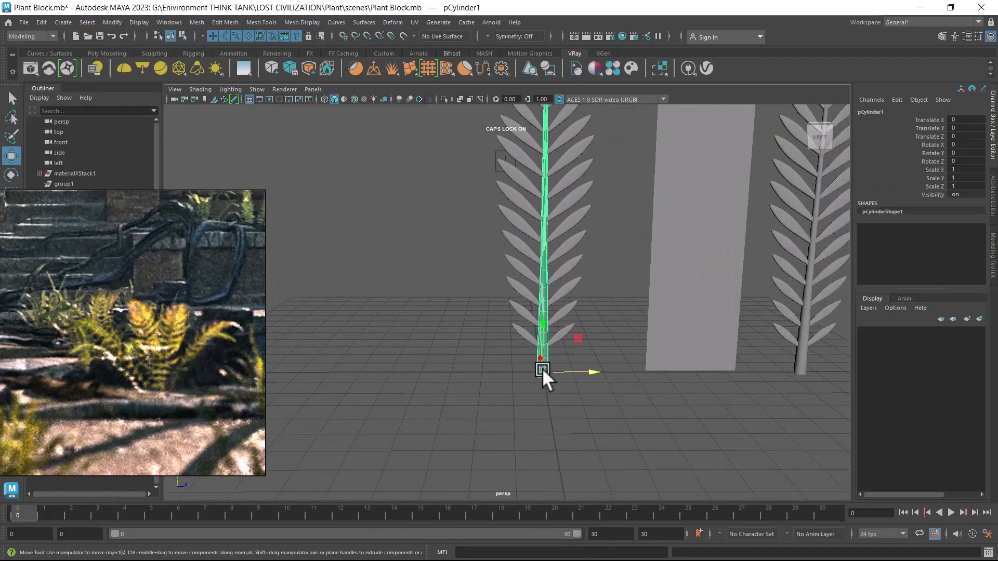
pyautogui.press('Up')
pyautogui.keyDown('alt'); pyautogui.moveTo(569, 292); pyautogui.dragTo(594, 265); pyautogui.keyUp('alt')
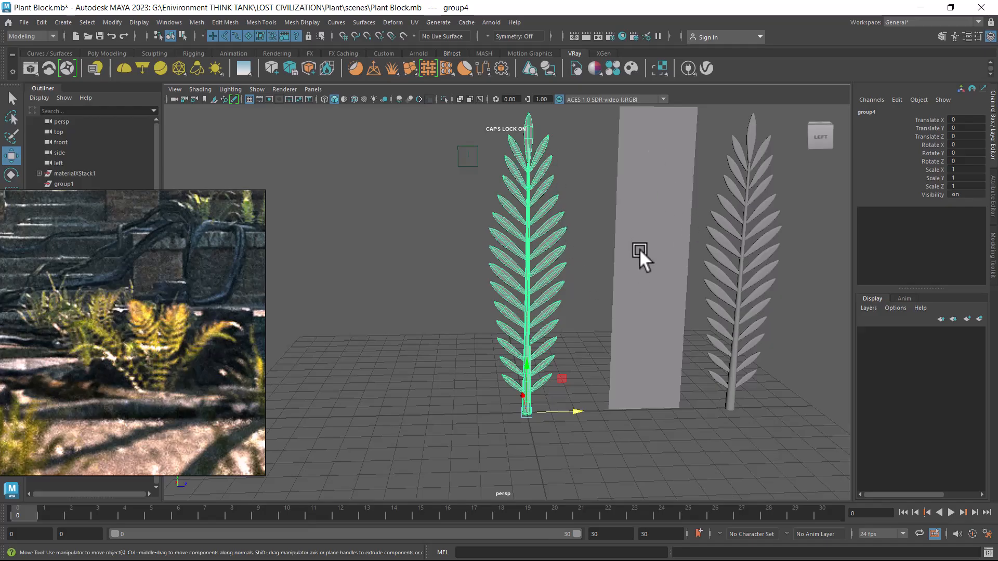
pyautogui.click(645, 286)
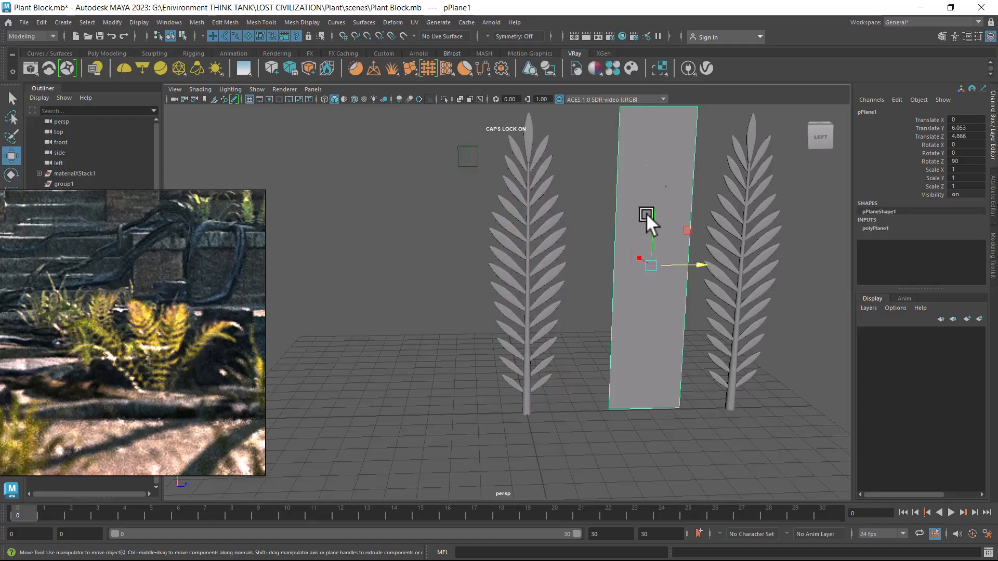
pyautogui.click(527, 402)
pyautogui.keyDown('alt'); pyautogui.moveTo(585, 404); pyautogui.dragTo(572, 397); pyautogui.keyUp('alt')
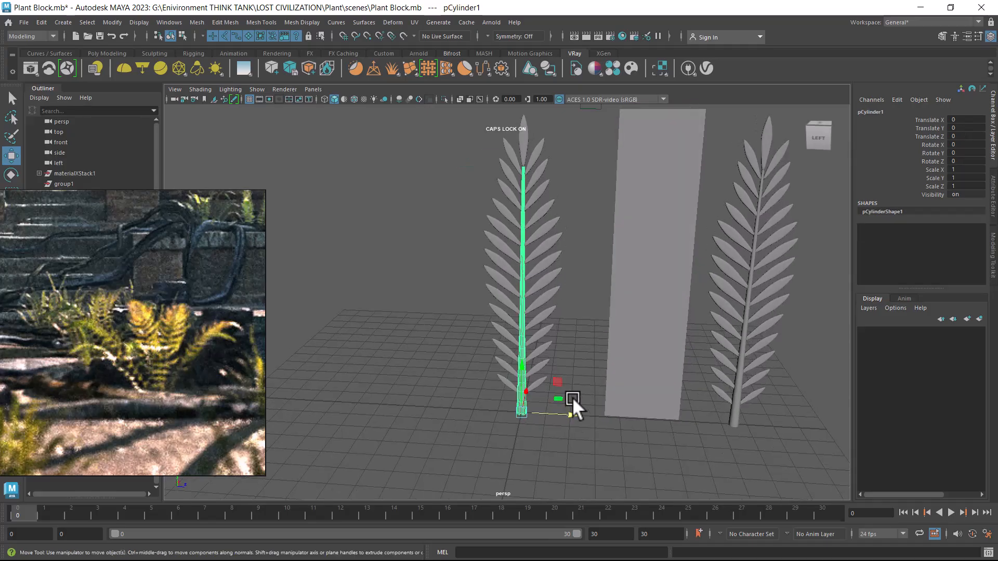
pyautogui.press('Up')
# Shift the reference image off the viewport and turn on the Poly Count heads-up display
pyautogui.moveTo(164, 196); pyautogui.dragTo(74, 204)
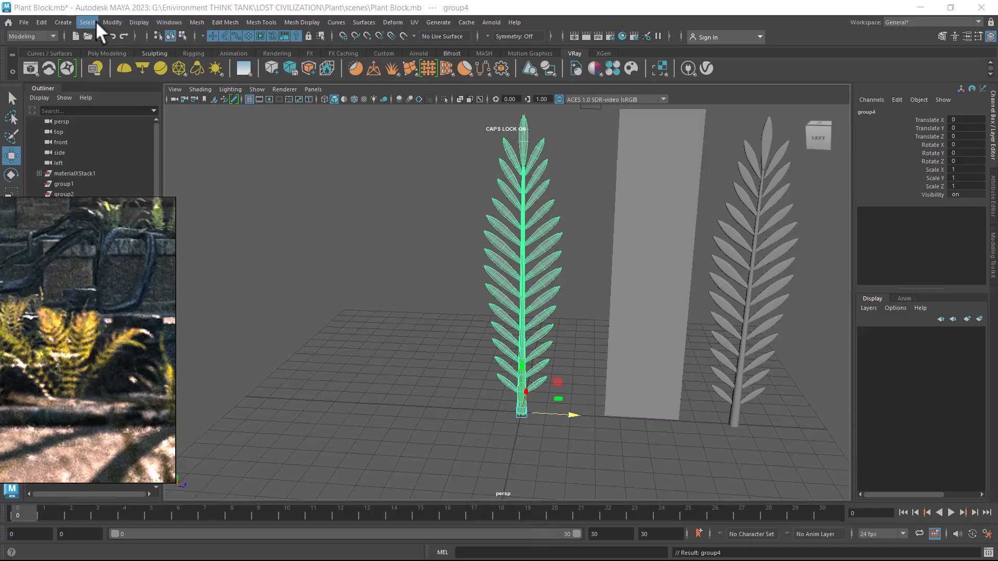
pyautogui.click(139, 22)
pyautogui.moveTo(196, 65)
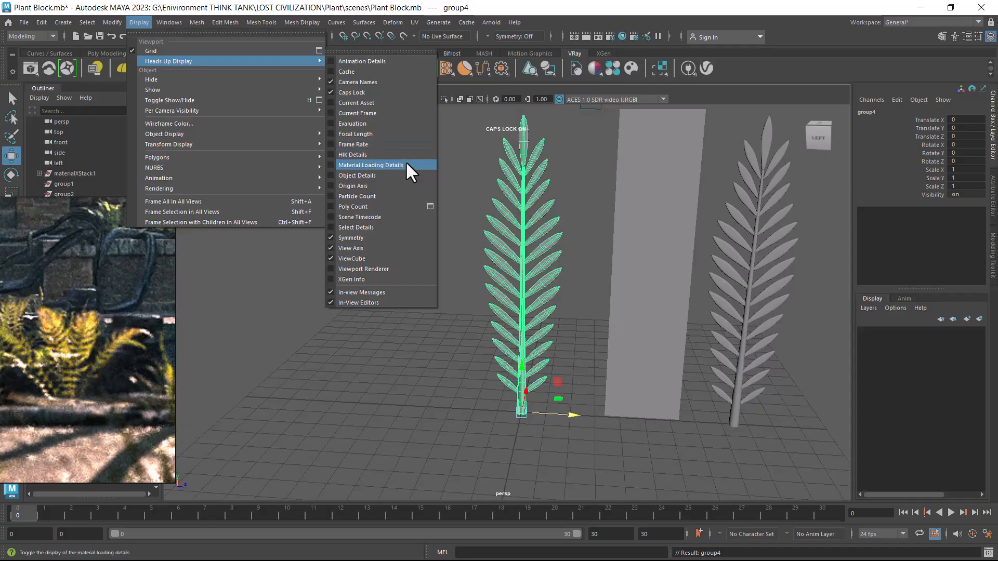
pyautogui.click(383, 207)
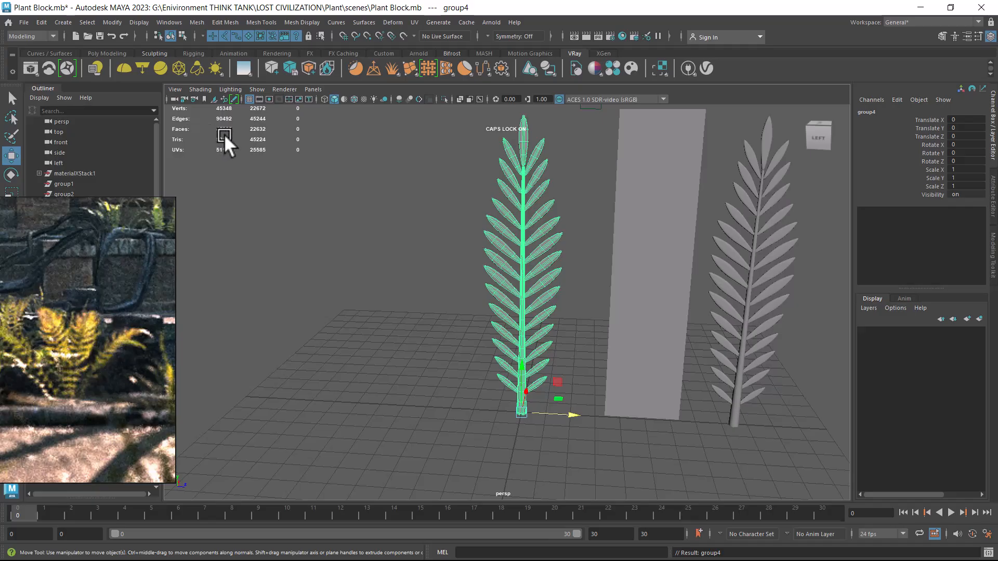
# Set the Subdivisions Width of the plane between the two fronds to 7
pyautogui.click(659, 267)
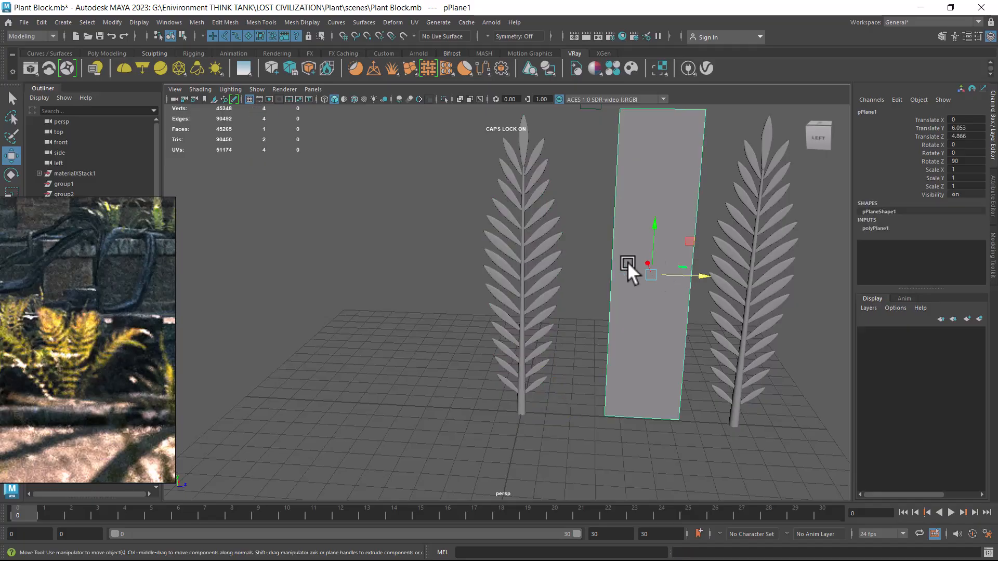
pyautogui.click(875, 229)
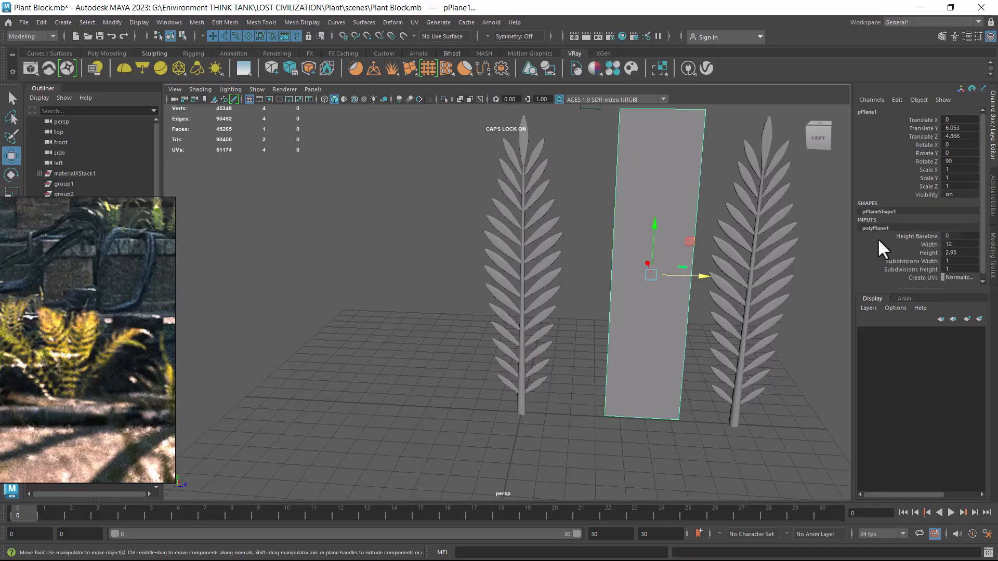
pyautogui.click(914, 261)
pyautogui.moveTo(702, 309); pyautogui.dragTo(740, 303, button='middle')
# Compare the polygon counts of the subdivided plane and the modelled frond by selecting each in turn
pyautogui.keyDown('alt'); pyautogui.moveTo(687, 316); pyautogui.dragTo(494, 205); pyautogui.keyUp('alt')
pyautogui.moveTo(436, 123); pyautogui.dragTo(492, 217)
pyautogui.press('w')
pyautogui.moveTo(652, 204); pyautogui.dragTo(666, 401)
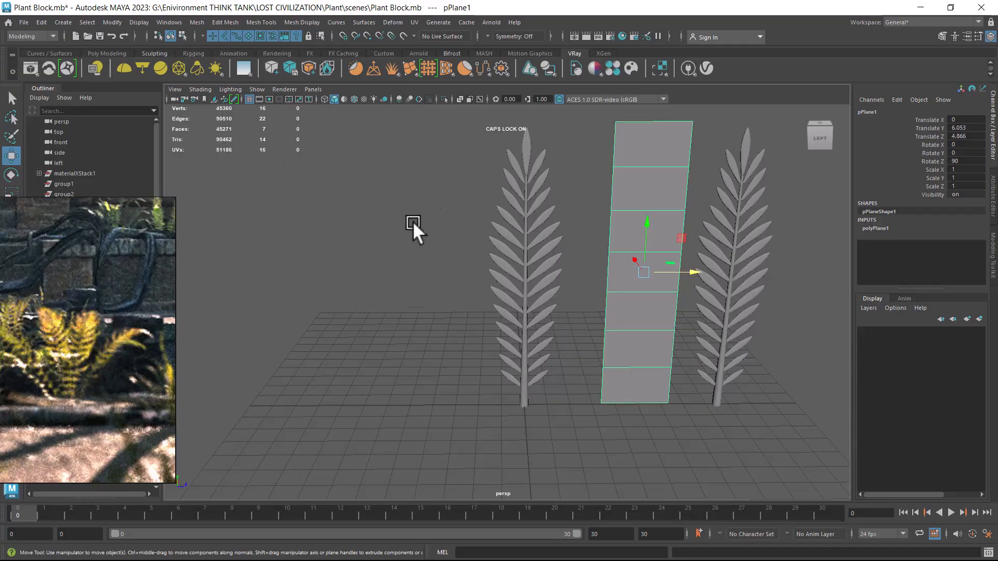
pyautogui.moveTo(480, 152); pyautogui.dragTo(564, 463)
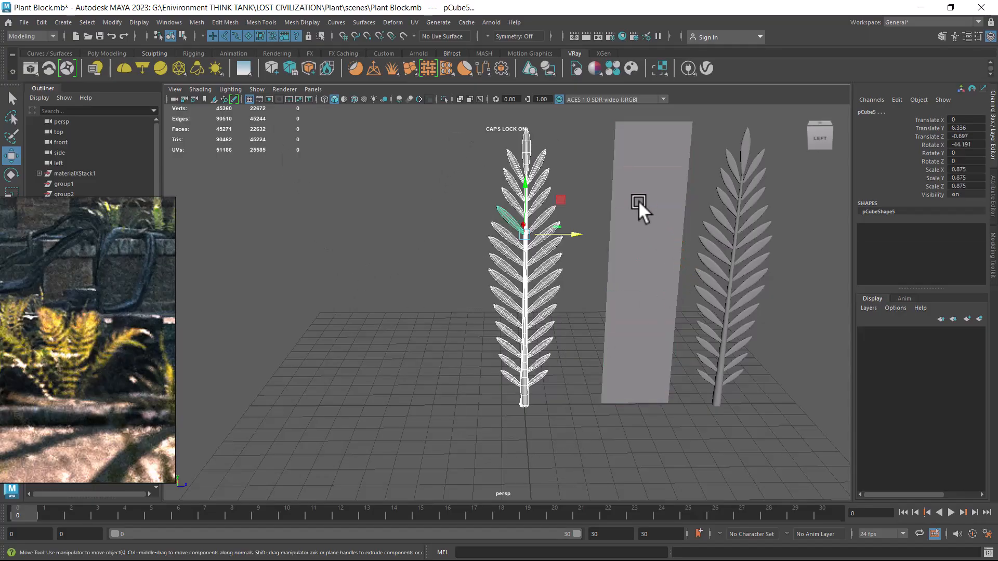
pyautogui.moveTo(640, 203); pyautogui.dragTo(632, 414)
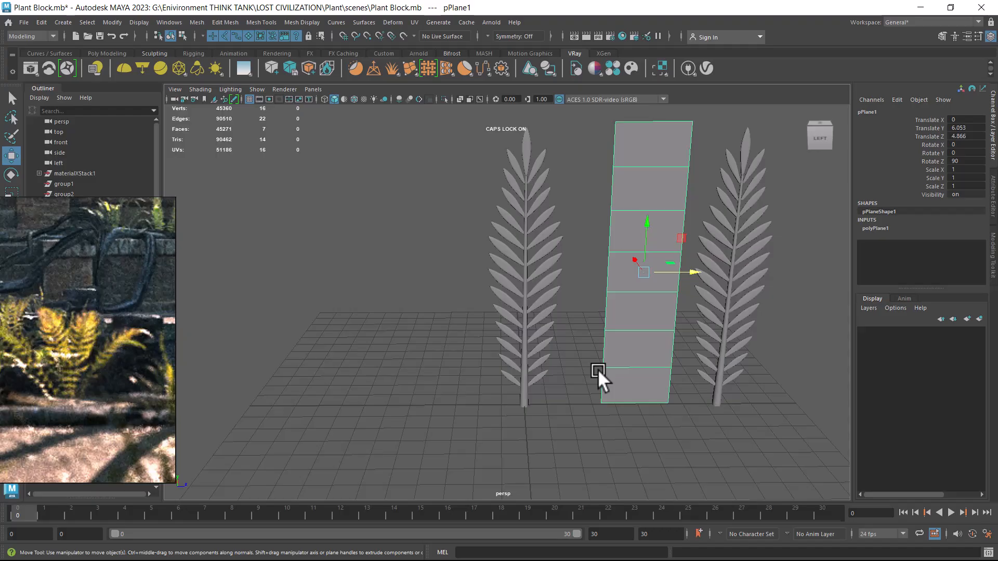
# Select the original frond's whole group and examine its dense mesh against the light plane
pyautogui.click(526, 391)
pyautogui.press('Up')
pyautogui.keyDown('alt'); pyautogui.moveTo(450, 379); pyautogui.dragTo(603, 407); pyautogui.keyUp('alt')
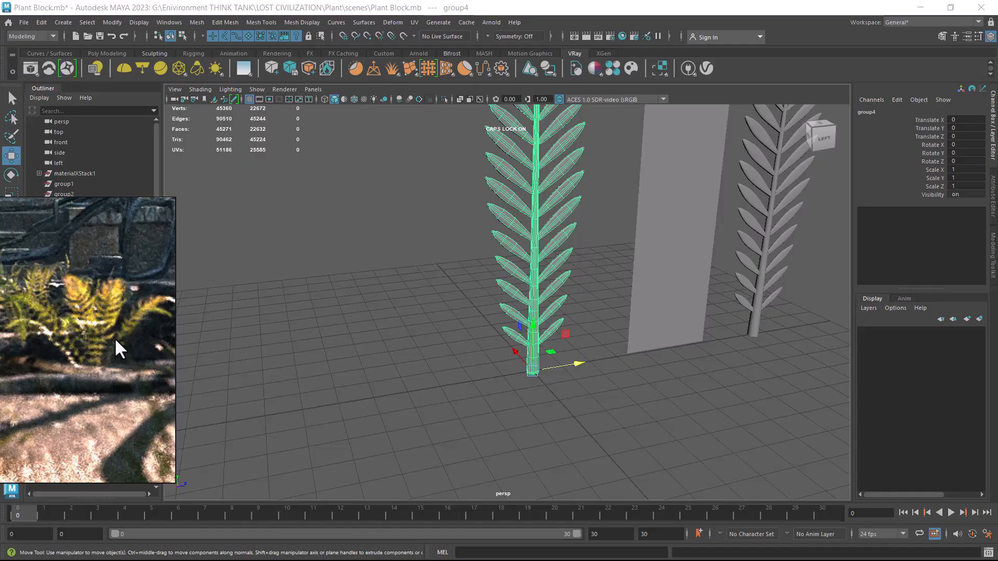
pyautogui.scroll(-1, 458, 362)
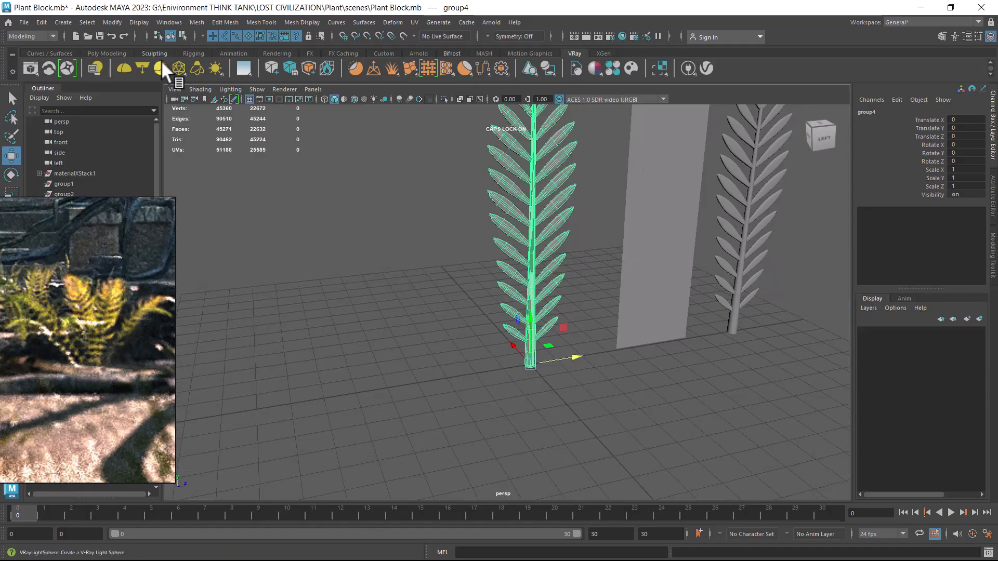
# Create a NURBS circle at the origin around the base of the original frond
pyautogui.click(72, 23)
pyautogui.moveTo(103, 51)
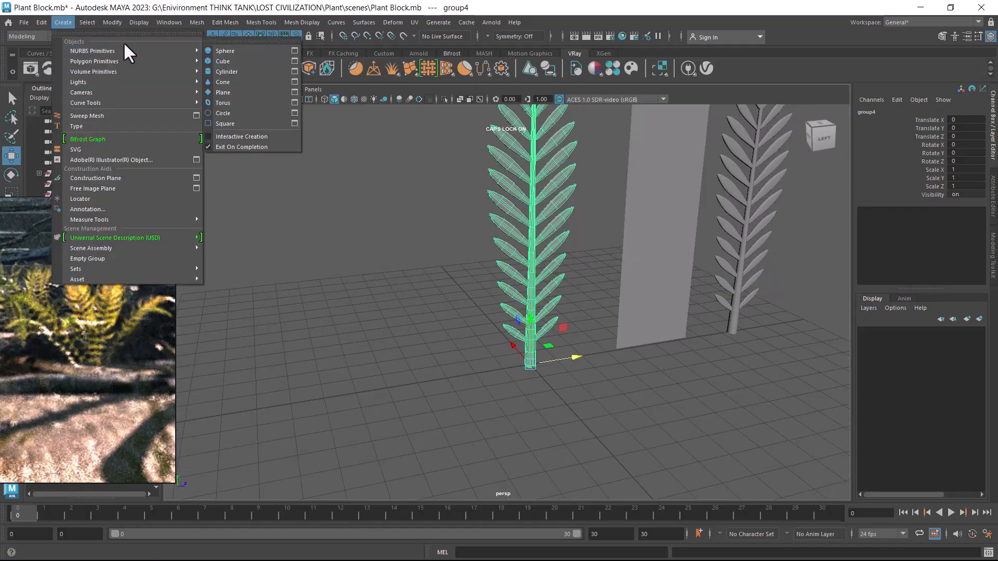
pyautogui.click(253, 113)
pyautogui.scroll(2, 616, 351)
pyautogui.keyDown('alt'); pyautogui.moveTo(616, 352); pyautogui.dragTo(619, 328, button='middle'); pyautogui.keyUp('alt')
pyautogui.scroll(1, 618, 332)
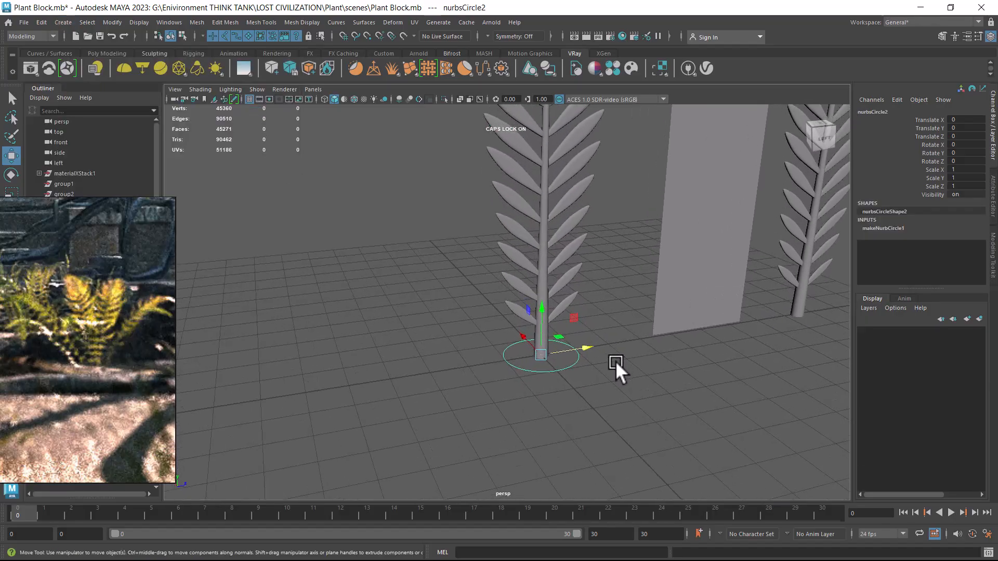
pyautogui.scroll(1, 595, 379)
pyautogui.keyDown('alt'); pyautogui.moveTo(598, 383); pyautogui.dragTo(587, 326, button='middle'); pyautogui.keyUp('alt')
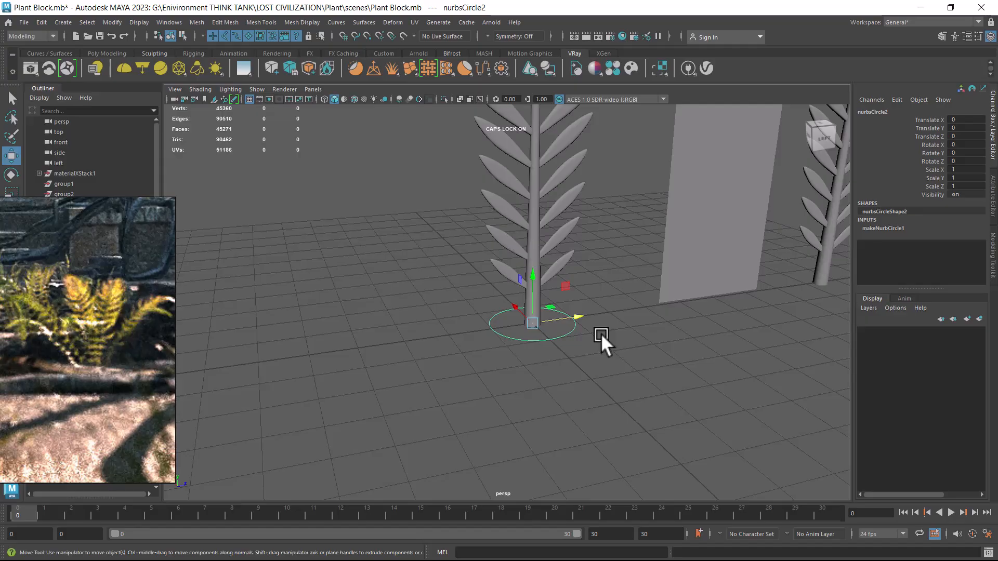
# Select the original frond's whole group from its stem and add a nonlinear Bend deformer
pyautogui.click(606, 390)
pyautogui.click(530, 310)
pyautogui.press('Up')
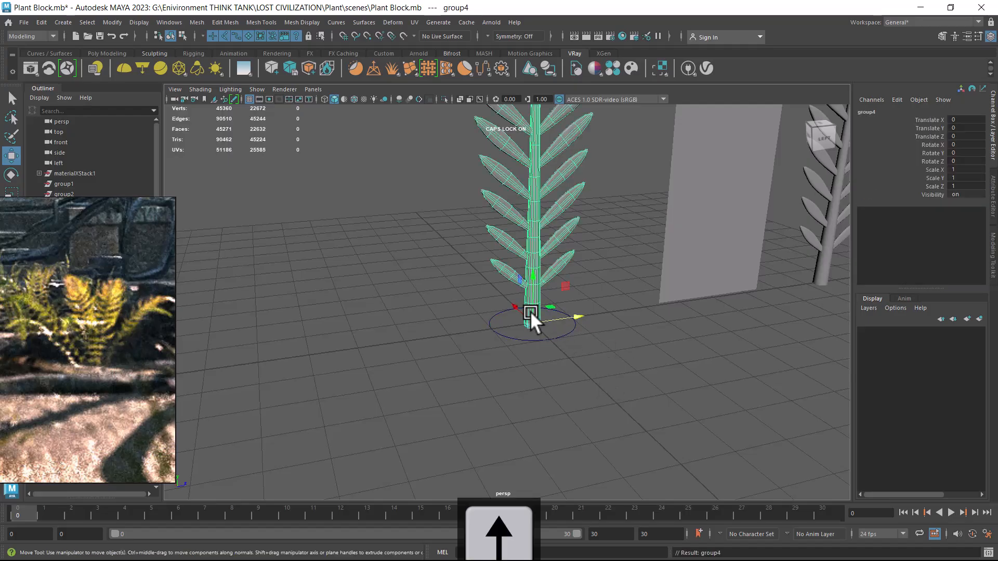
pyautogui.click(393, 23)
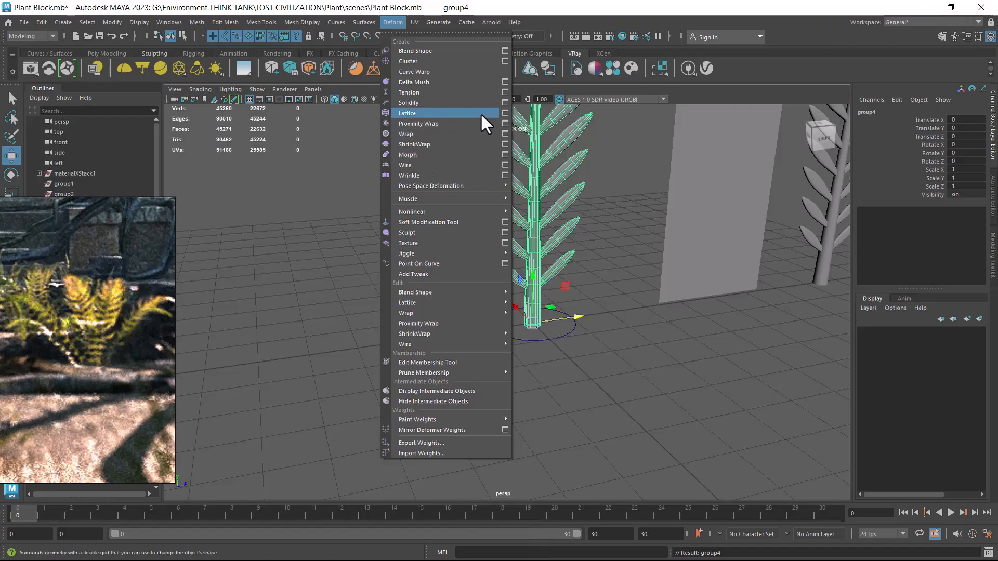
pyautogui.moveTo(475, 213)
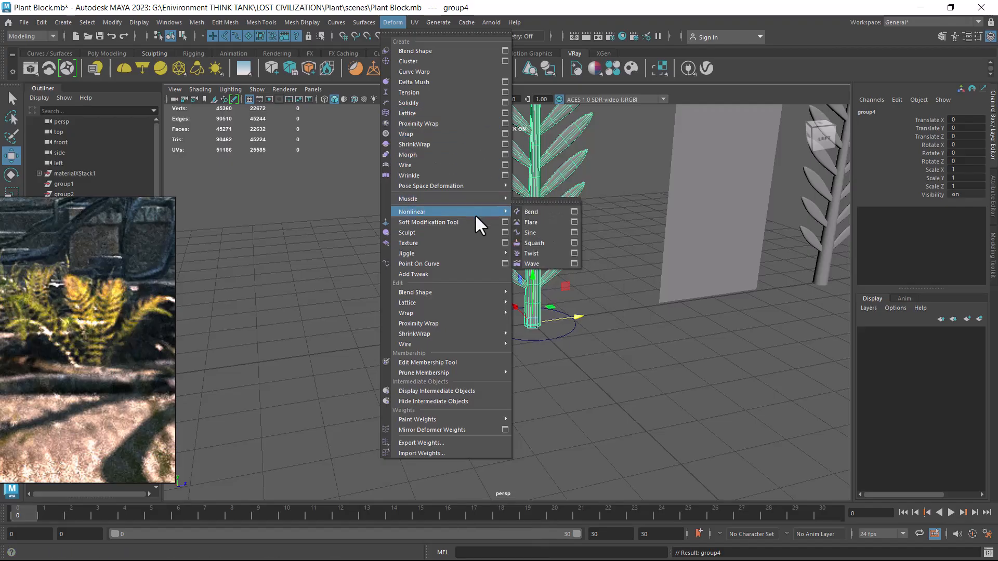
pyautogui.click(553, 209)
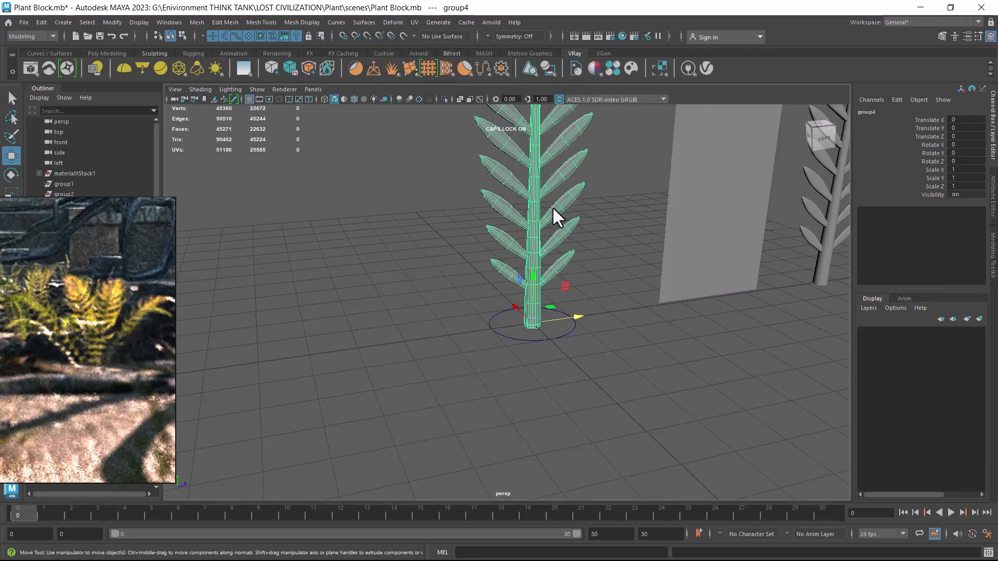
# Set the bend deformer's Curvature to 33.232 and its Low Bound to -0.2
pyautogui.scroll(-2, 598, 332)
pyautogui.click(930, 253)
pyautogui.moveTo(696, 304); pyautogui.dragTo(655, 301, button='middle')
pyautogui.keyDown('alt'); pyautogui.moveTo(654, 302); pyautogui.dragTo(651, 301); pyautogui.keyUp('alt')
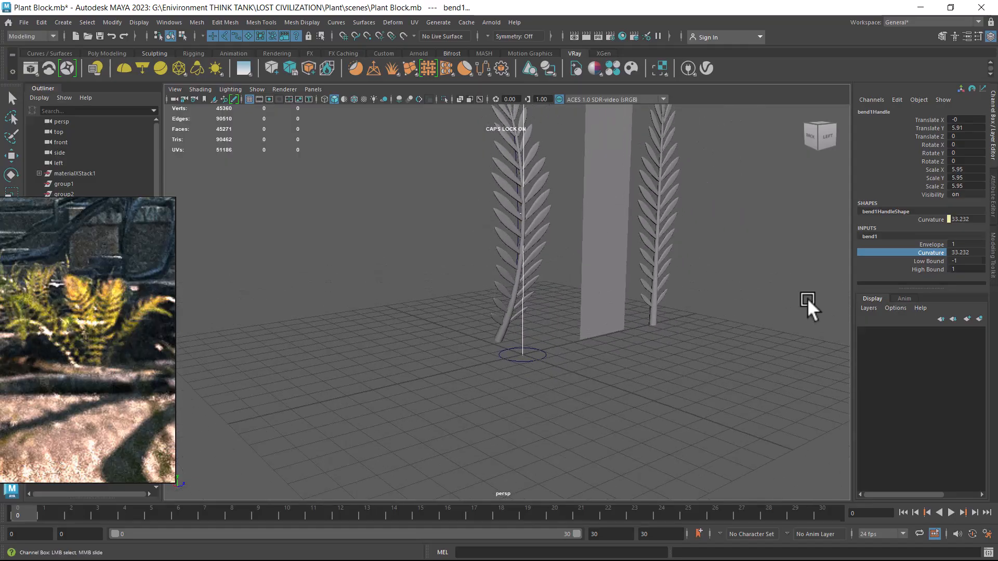
pyautogui.click(912, 262)
pyautogui.moveTo(725, 308); pyautogui.dragTo(730, 311, button='middle')
pyautogui.keyDown('alt'); pyautogui.moveTo(730, 311); pyautogui.dragTo(712, 357); pyautogui.keyUp('alt')
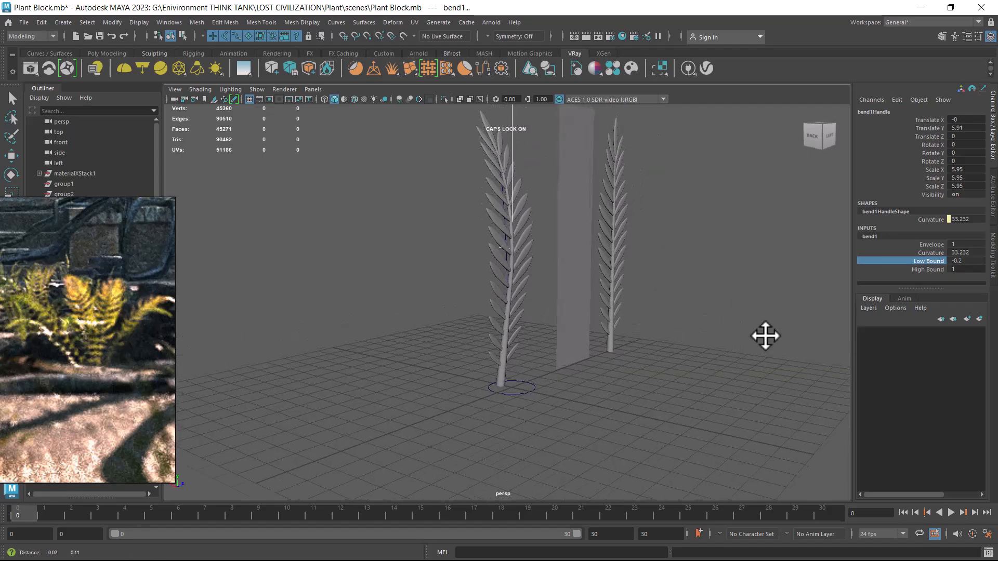
# Set the bend's Curvature to 60.734 and its Low Bound to 0 so only the upper part curves
pyautogui.keyDown('alt'); pyautogui.moveTo(765, 329); pyautogui.dragTo(750, 359, button='middle'); pyautogui.keyUp('alt')
pyautogui.click(918, 253)
pyautogui.moveTo(741, 288); pyautogui.dragTo(754, 289, button='middle')
pyautogui.click(921, 261)
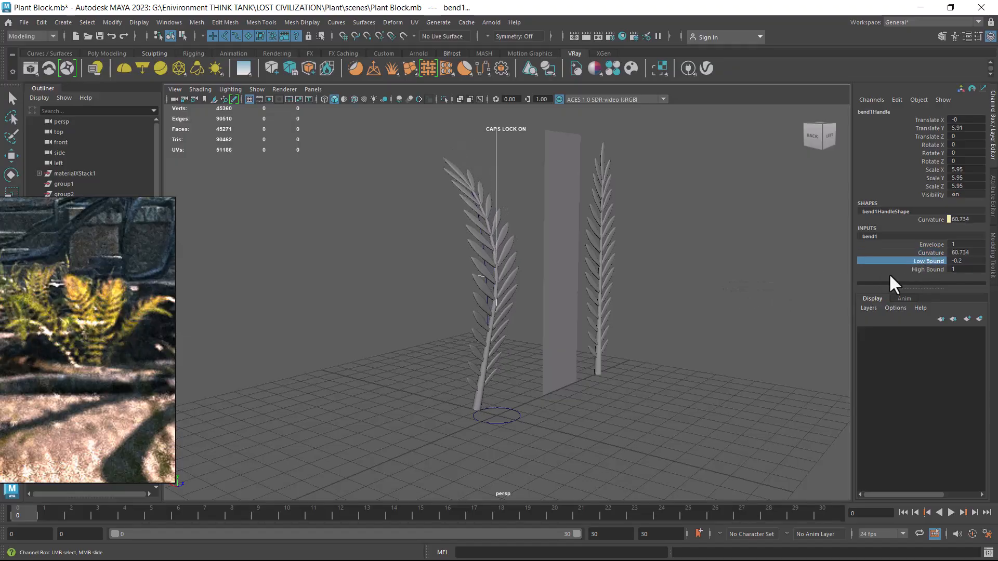
pyautogui.moveTo(684, 358); pyautogui.dragTo(688, 358, button='middle')
pyautogui.keyDown('alt'); pyautogui.moveTo(690, 357); pyautogui.dragTo(714, 374); pyautogui.keyUp('alt')
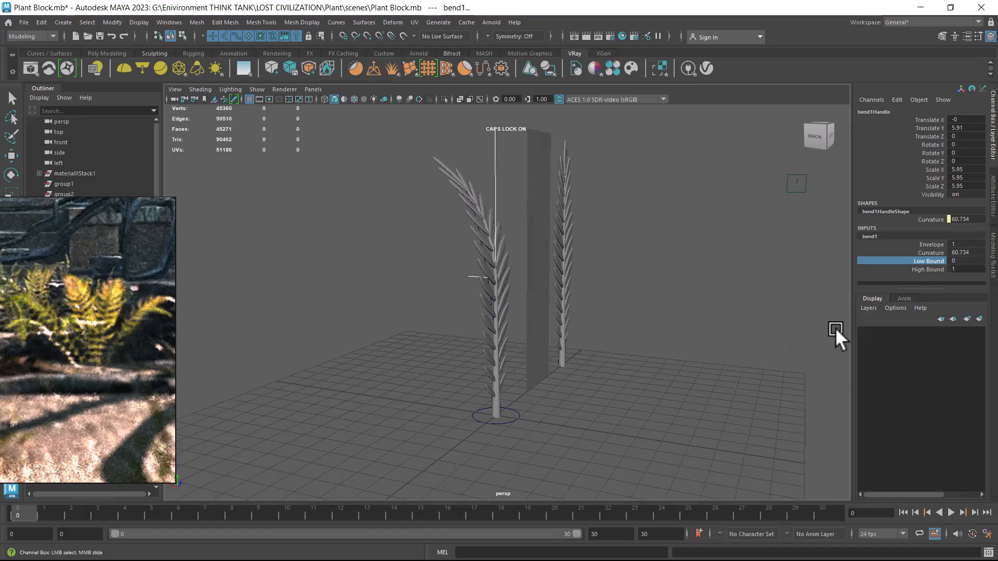
# Set the bend's High Bound to 1.2 and move its handle down to the frond's base at Translate Y 0.006
pyautogui.click(915, 269)
pyautogui.moveTo(738, 367); pyautogui.dragTo(719, 365, button='middle')
pyautogui.press('w')
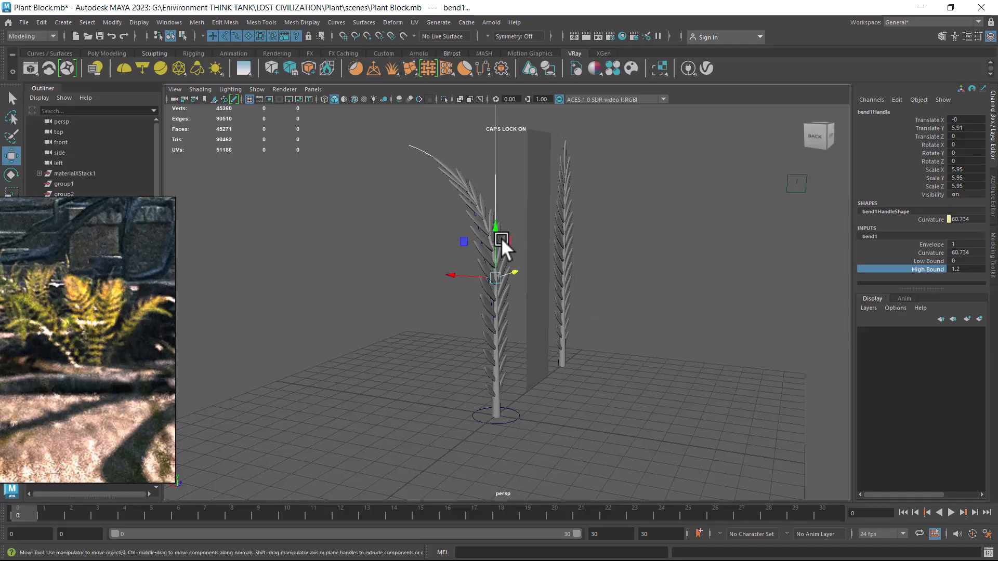
pyautogui.moveTo(496, 226); pyautogui.dragTo(519, 344)
pyautogui.moveTo(520, 343); pyautogui.dragTo(522, 368)
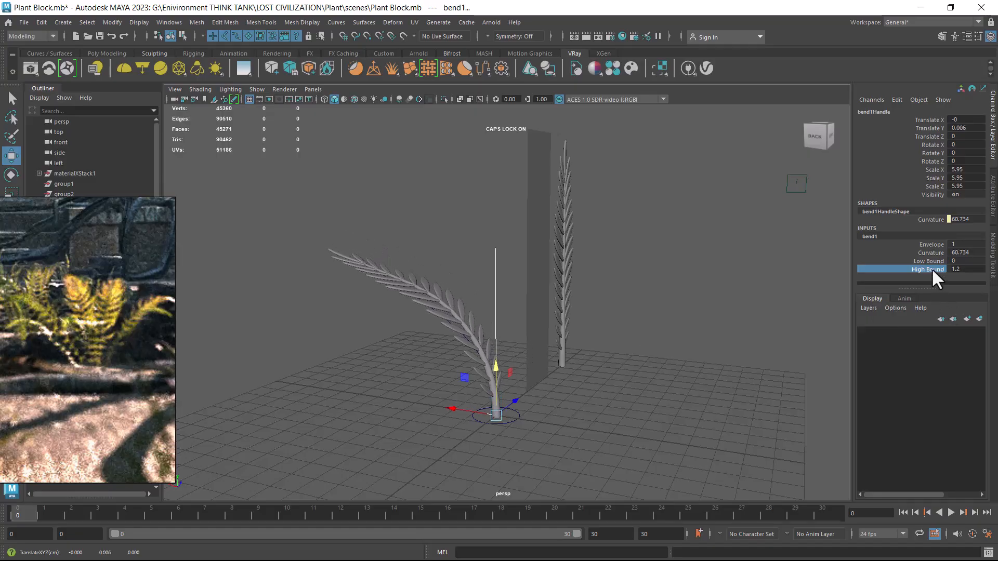
# Soften the frond's bend by setting the Curvature to 42.399
pyautogui.click(929, 252)
pyautogui.moveTo(734, 293); pyautogui.dragTo(720, 296, button='middle')
pyautogui.keyDown('alt'); pyautogui.moveTo(719, 297); pyautogui.dragTo(750, 311); pyautogui.keyUp('alt')
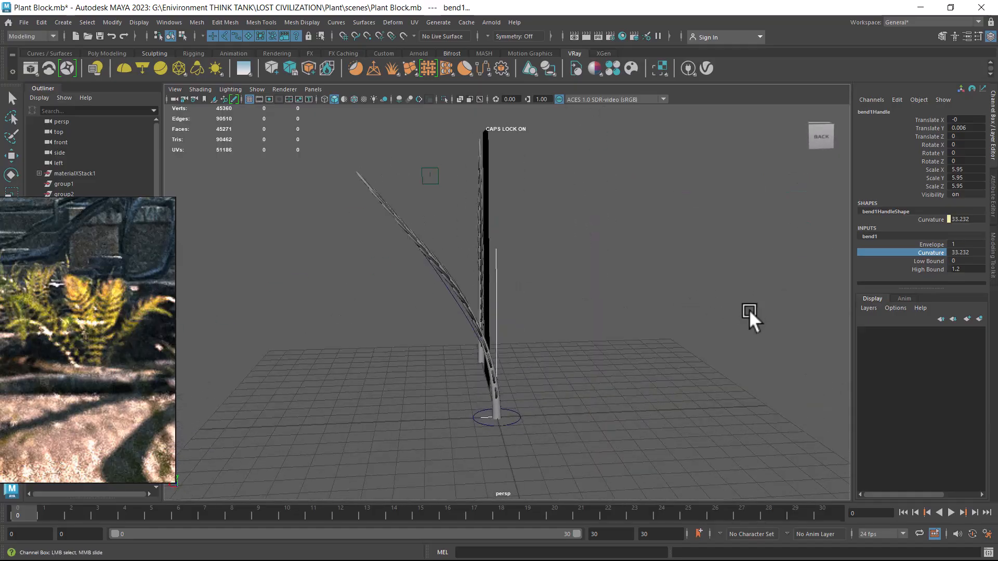
pyautogui.moveTo(718, 320); pyautogui.dragTo(722, 318, button='middle')
pyautogui.keyDown('alt'); pyautogui.moveTo(722, 319); pyautogui.dragTo(600, 275); pyautogui.keyUp('alt')
pyautogui.press('w')
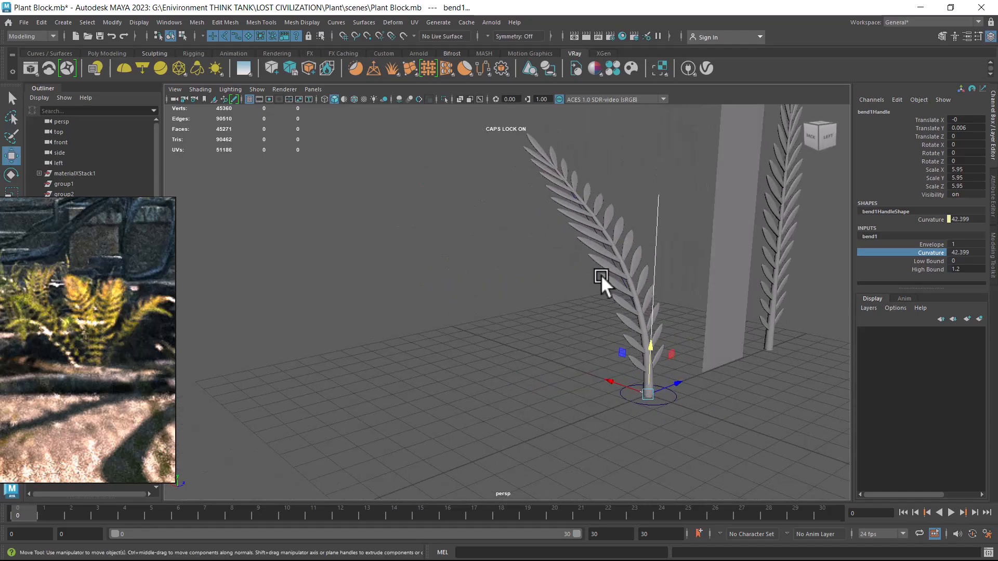
# Try moving the bent frond's whole group to Translate X 7.276 away from its bend handle, and undo it
pyautogui.click(716, 409)
pyautogui.click(649, 379)
pyautogui.press('Up')
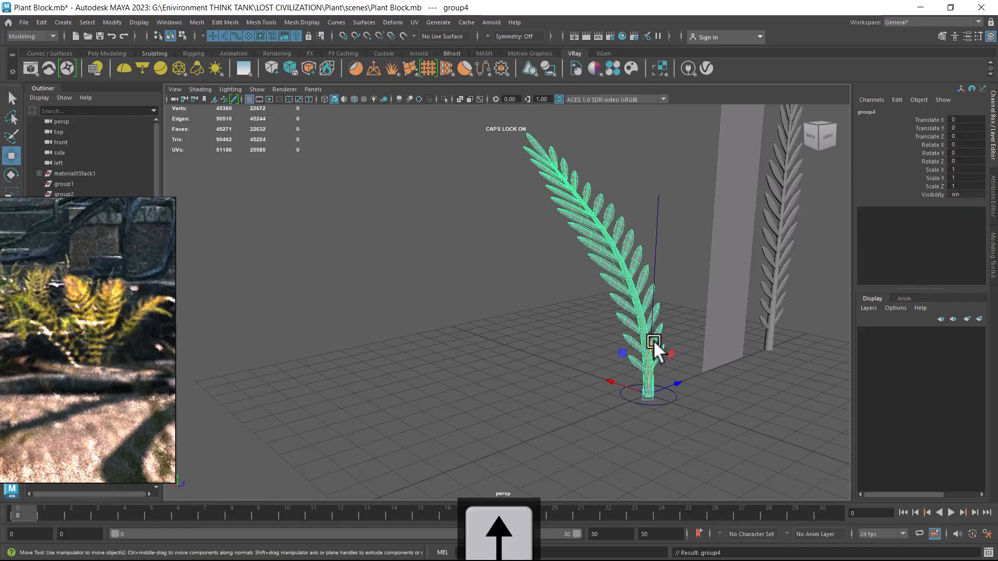
pyautogui.moveTo(618, 372); pyautogui.dragTo(498, 310)
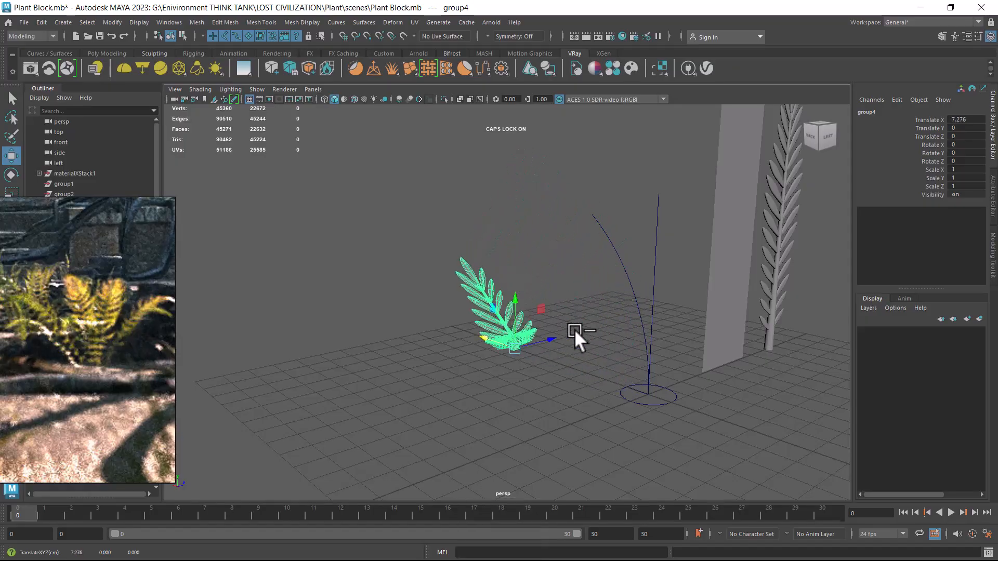
pyautogui.hotkey('ctrl', 'z')
# Try moving the bent frond's group the opposite way to Translate X -16.331, and undo both moves
pyautogui.moveTo(606, 379); pyautogui.dragTo(768, 419)
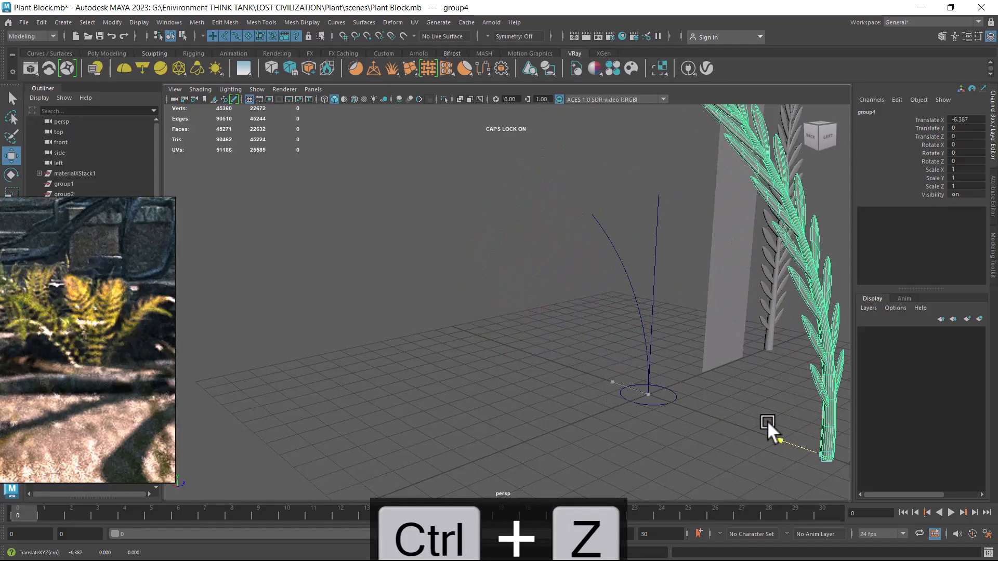
pyautogui.scroll(-5, 603, 304)
pyautogui.keyDown('alt'); pyautogui.moveTo(603, 304); pyautogui.dragTo(548, 329); pyautogui.keyUp('alt')
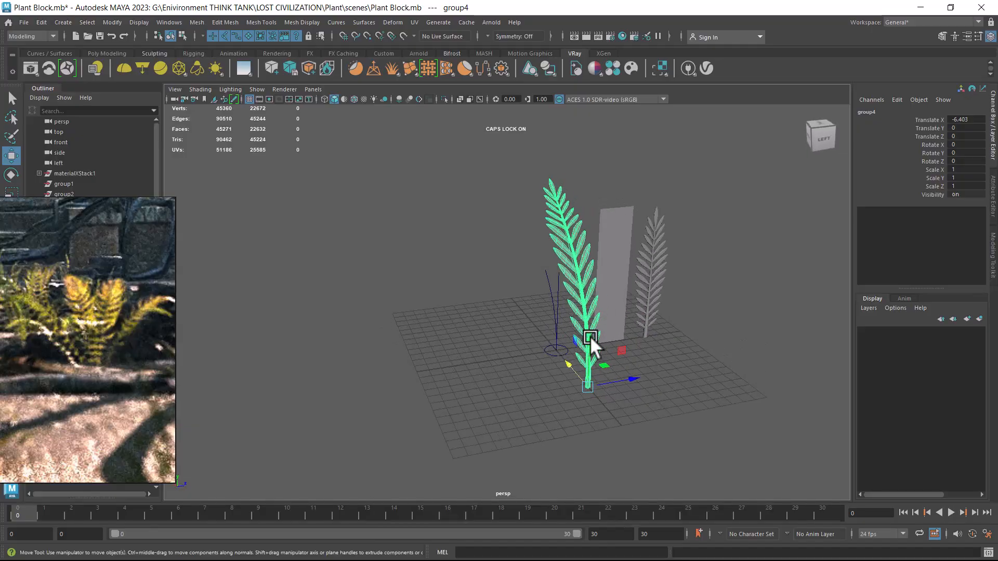
pyautogui.moveTo(569, 370); pyautogui.dragTo(627, 420)
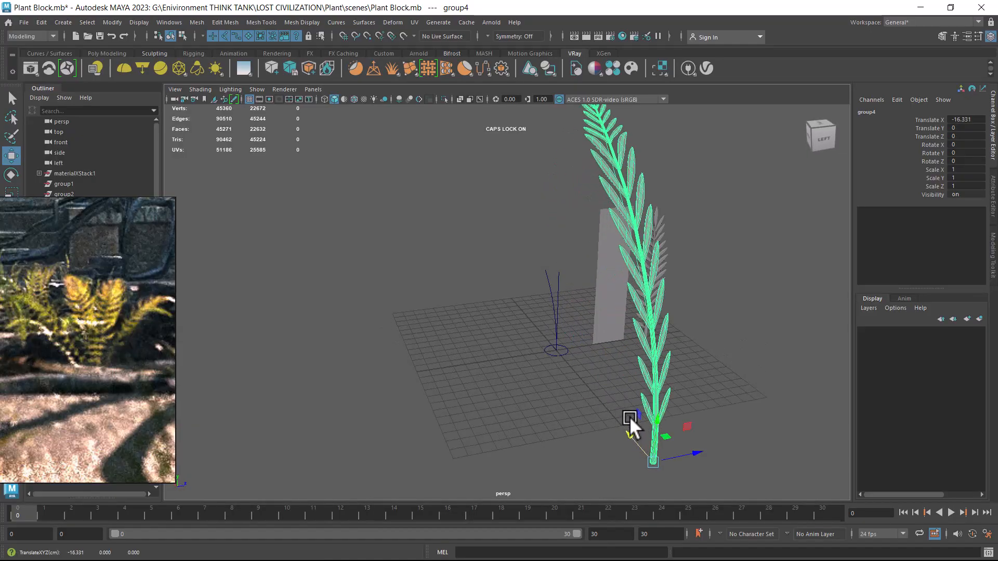
pyautogui.hotkey('ctrl', 'z')
pyautogui.hotkey('ctrl', 'z')
pyautogui.moveTo(596, 382)
pyautogui.keyDown('alt'); pyautogui.mouseDown()
pyautogui.moveTo(596, 393)
pyautogui.moveTo(610, 389)
pyautogui.mouseUp(); pyautogui.keyUp('alt')
pyautogui.scroll(3, 610, 390)
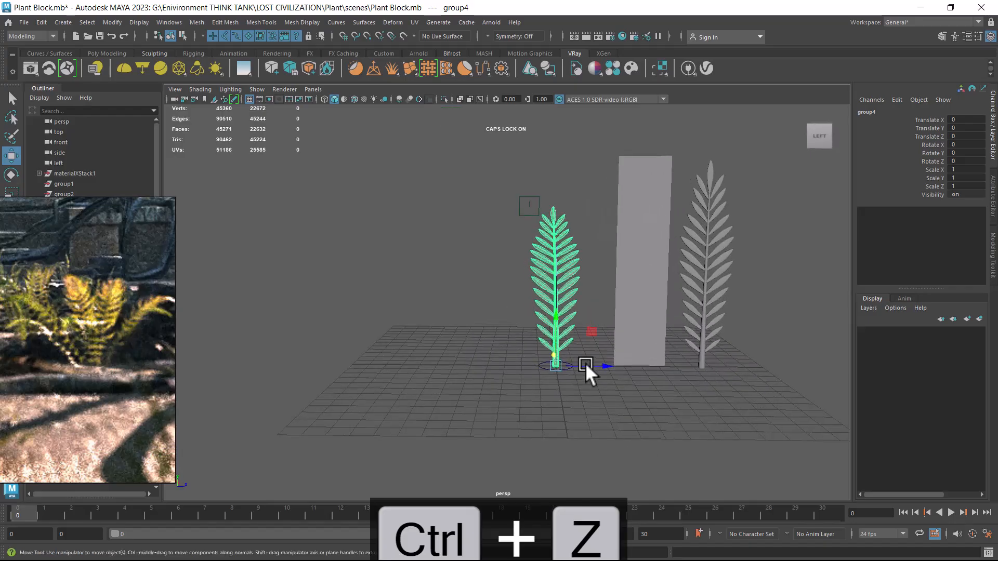
# Select the bent frond's group together with its bend handle and delete their construction history
pyautogui.click(509, 281)
pyautogui.moveTo(508, 282); pyautogui.dragTo(572, 319)
pyautogui.press('Up')
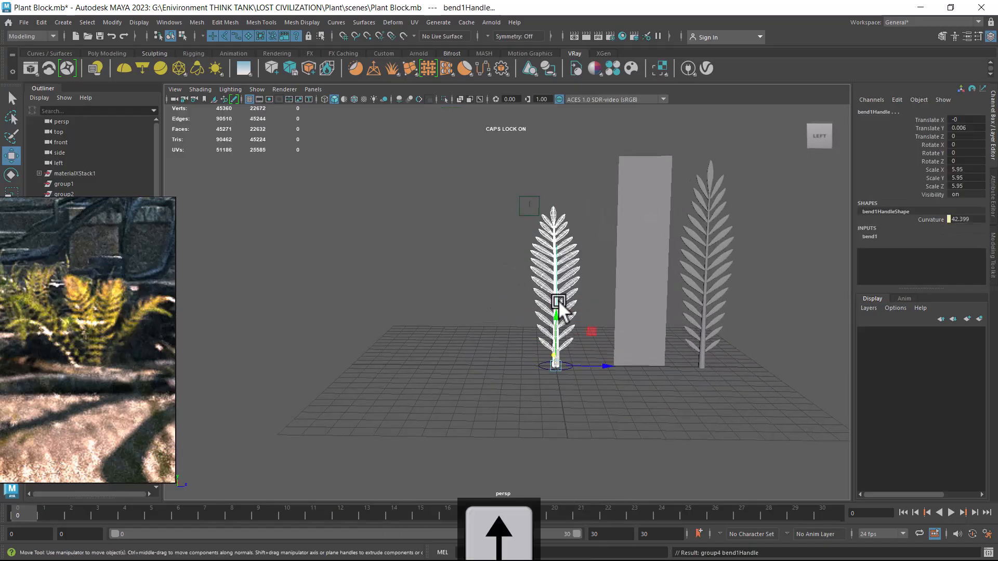
pyautogui.click(41, 22)
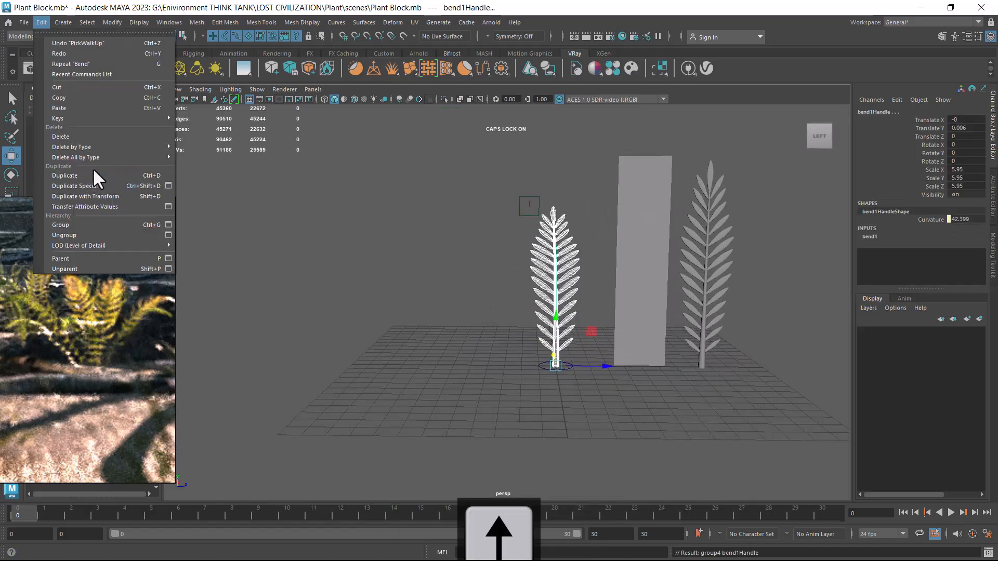
pyautogui.moveTo(106, 148)
pyautogui.click(220, 146)
# In the top view, move the bent frond's group onto the circle's edge at Translate X 1.045
pyautogui.moveTo(586, 386)
pyautogui.keyDown('alt'); pyautogui.mouseDown()
pyautogui.moveTo(625, 435)
pyautogui.moveTo(653, 398)
pyautogui.moveTo(588, 392)
pyautogui.mouseUp(); pyautogui.keyUp('alt')
pyautogui.press('space')
pyautogui.scroll(5, 579, 364)
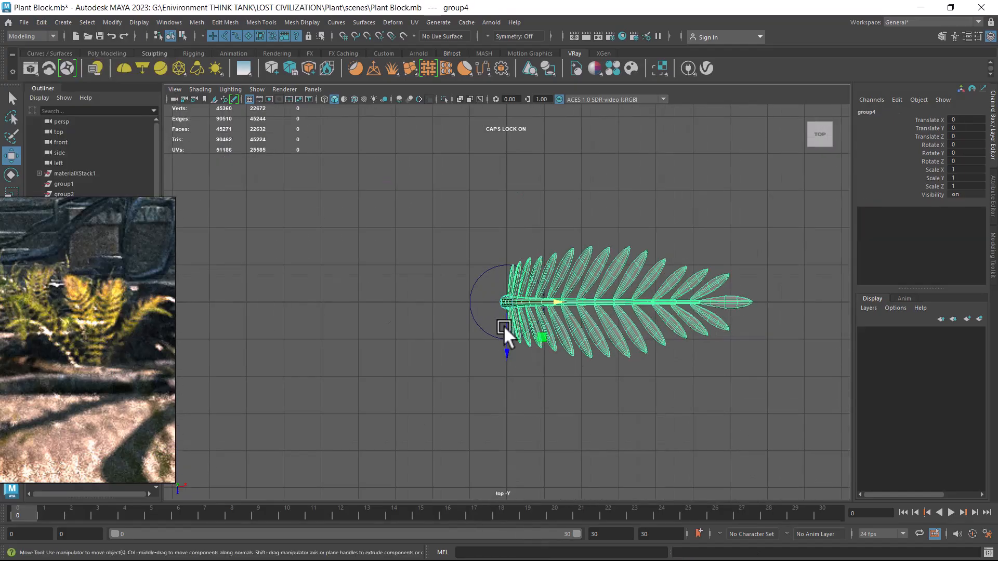
pyautogui.moveTo(551, 301); pyautogui.dragTo(601, 304)
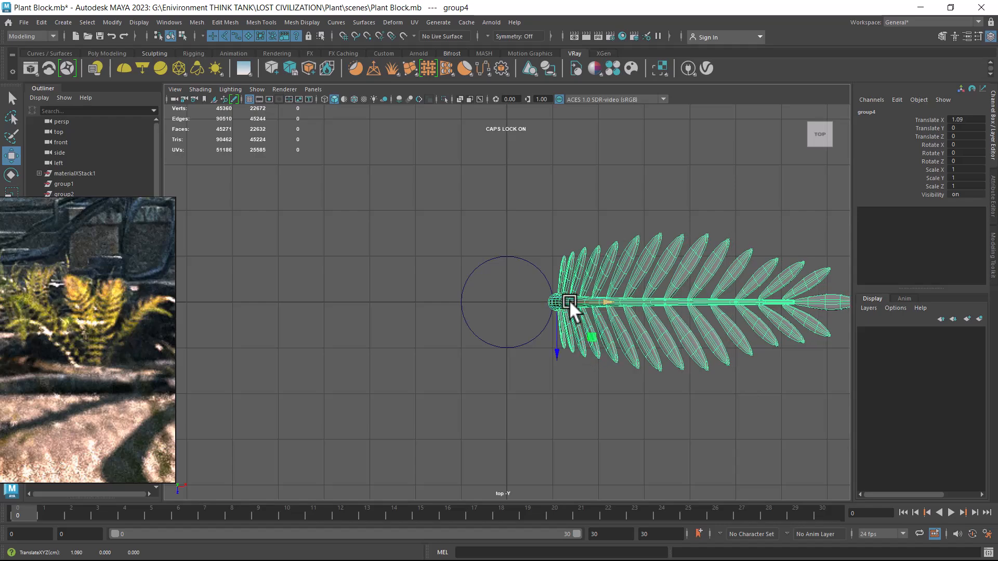
pyautogui.moveTo(606, 301); pyautogui.dragTo(604, 301)
pyautogui.scroll(2, 545, 388)
pyautogui.scroll(1, 574, 374)
pyautogui.keyDown('alt'); pyautogui.moveTo(584, 370); pyautogui.dragTo(597, 353, button='middle'); pyautogui.keyUp('alt')
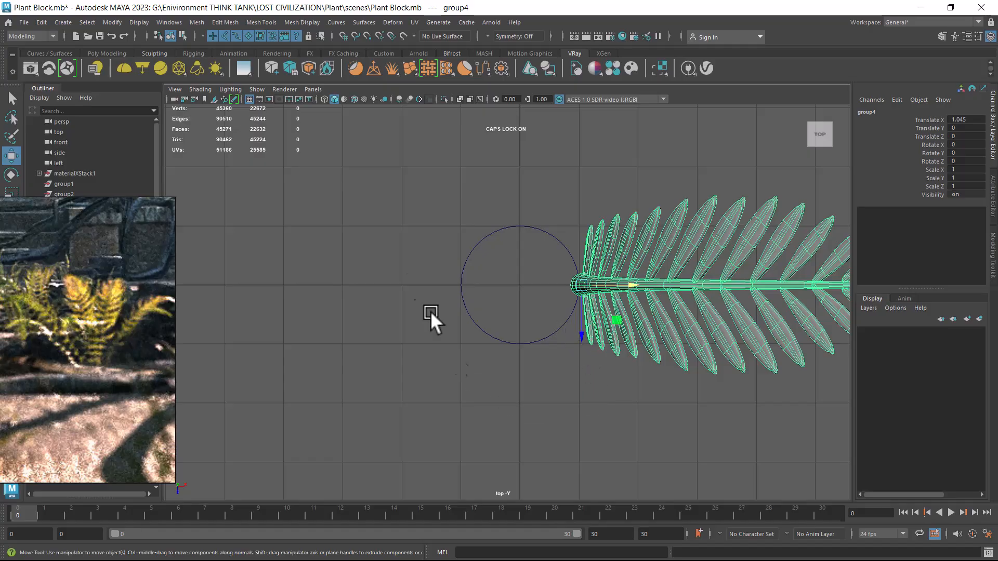
pyautogui.click(41, 21)
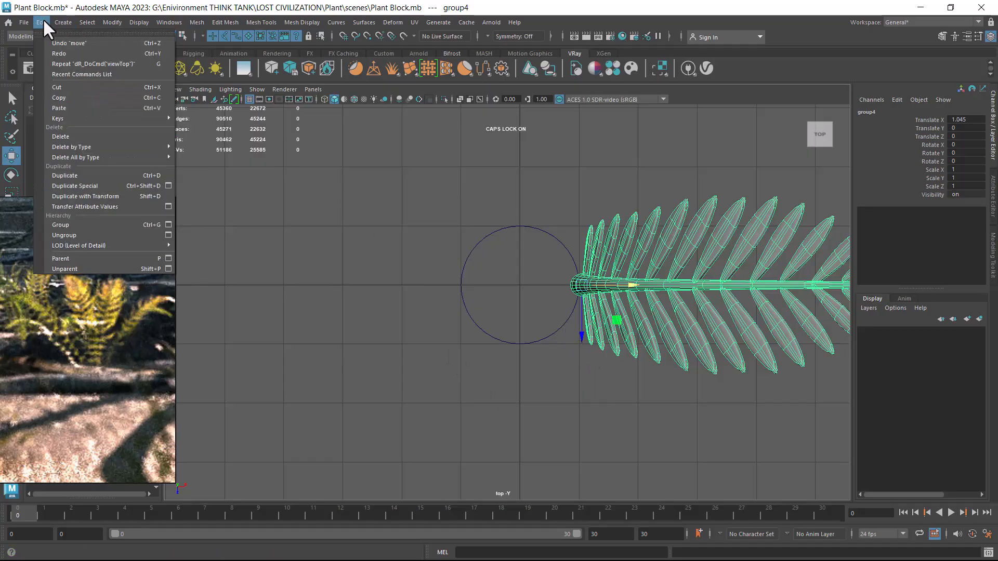
pyautogui.moveTo(120, 21)
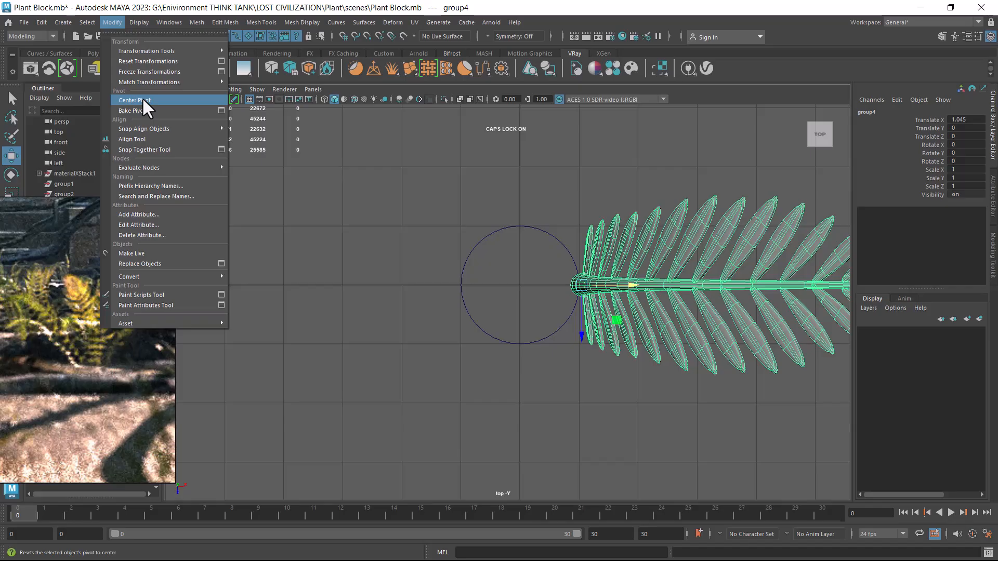
pyautogui.click(536, 343)
# Edit the frond group's pivot and move it to the circle's centre with grid snapping on
pyautogui.scroll(2, 541, 358)
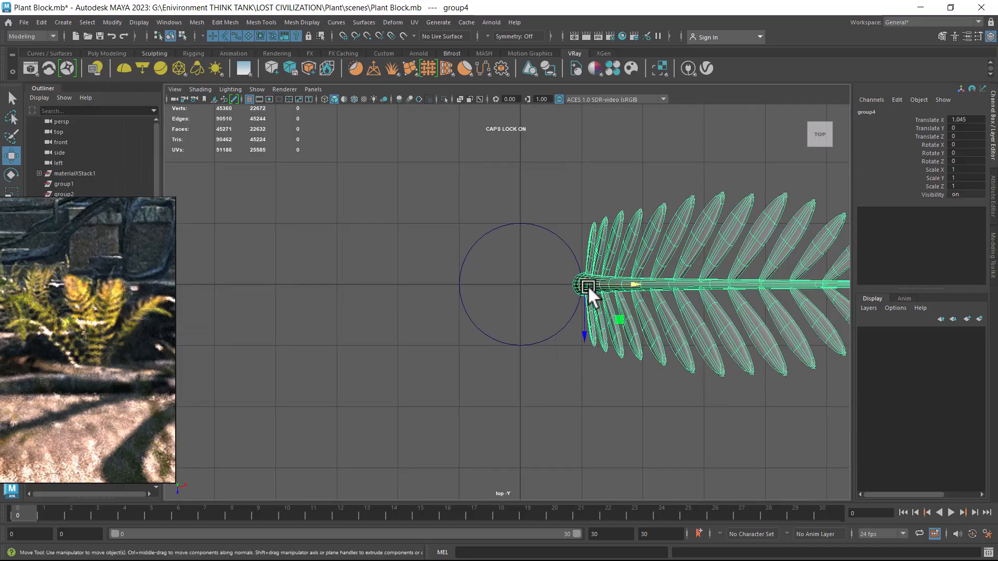
pyautogui.press('d')
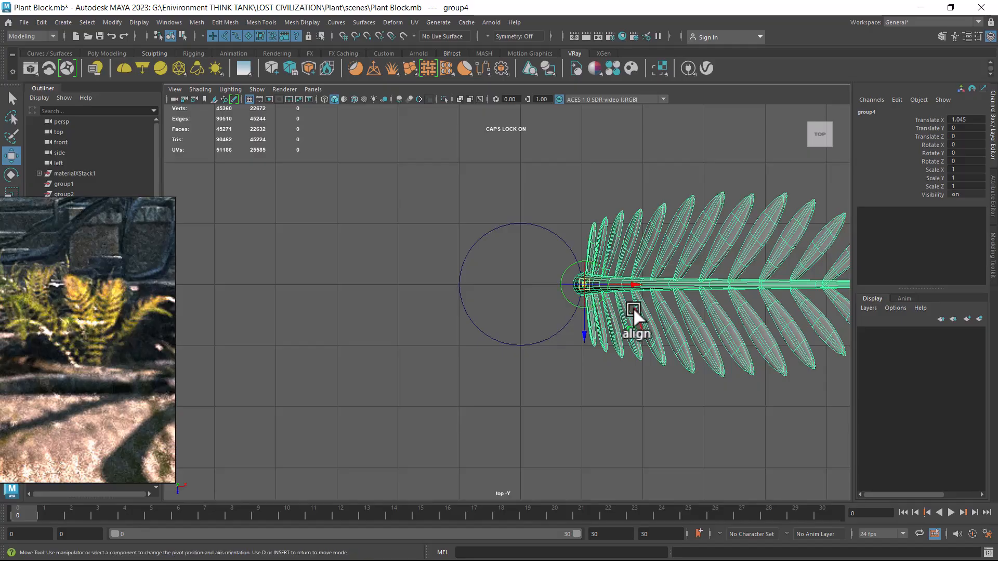
pyautogui.moveTo(635, 281); pyautogui.dragTo(584, 294)
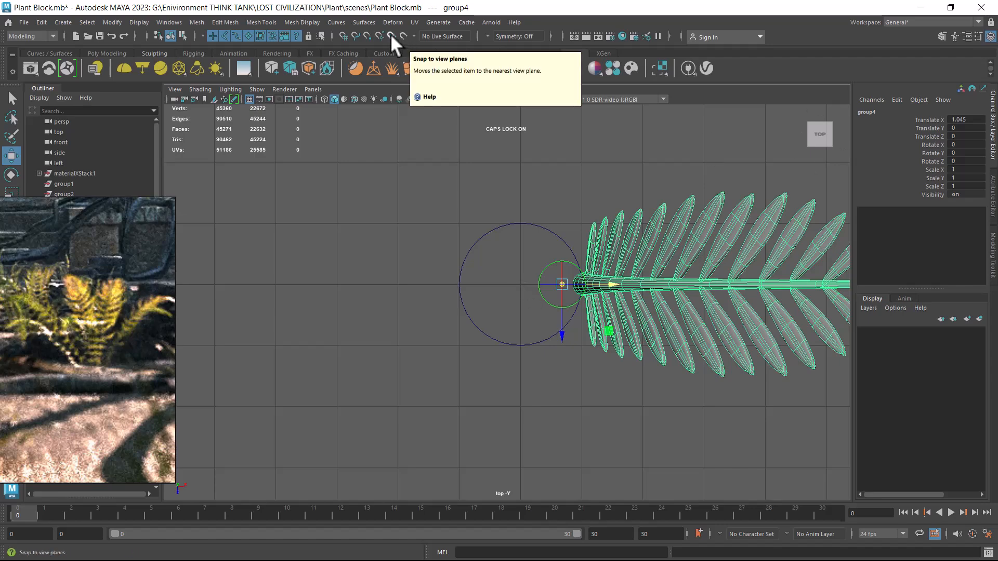
pyautogui.click(345, 39)
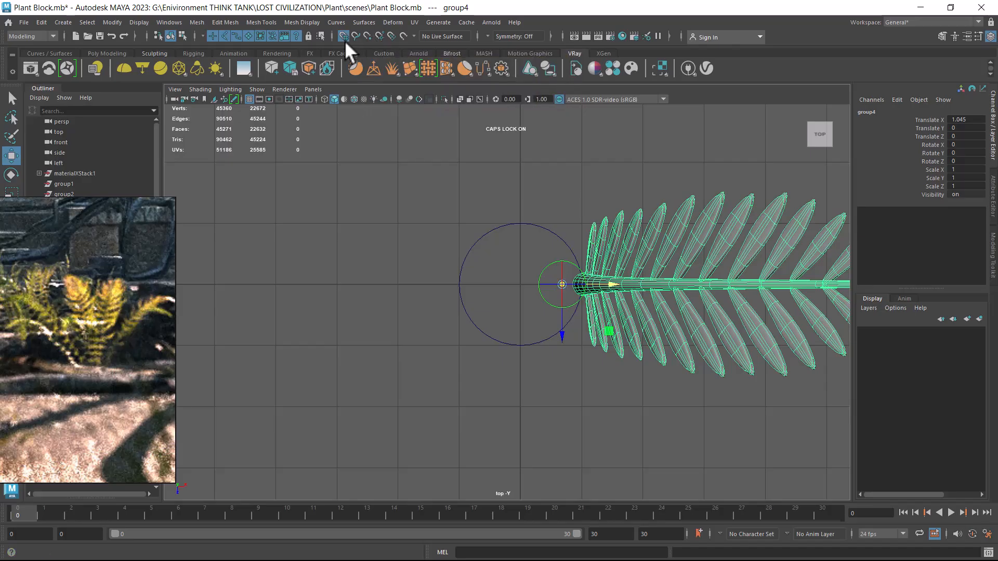
pyautogui.moveTo(578, 283); pyautogui.dragTo(504, 283)
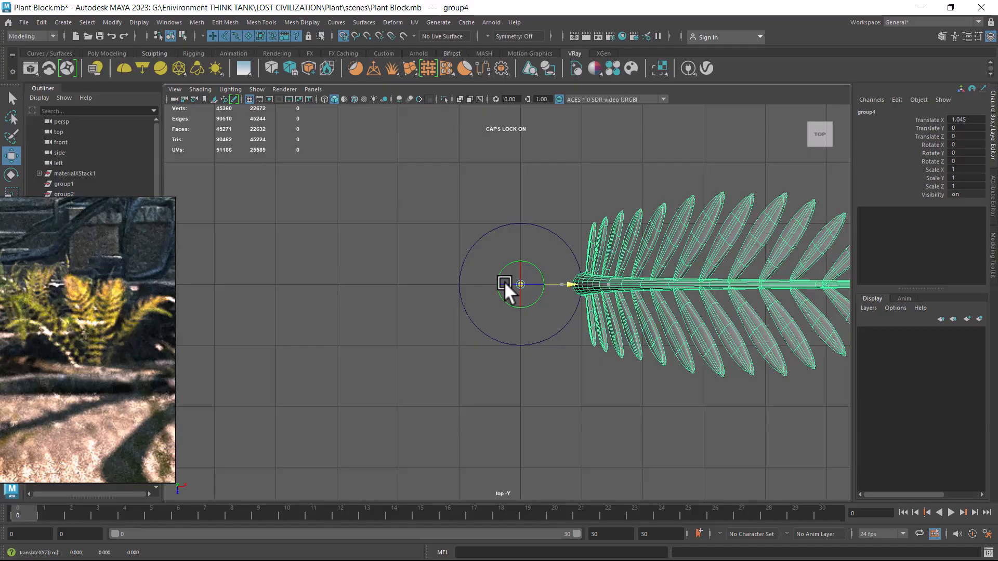
# Turn off grid snapping and leave pivot editing for the bent frond's group
pyautogui.click(343, 35)
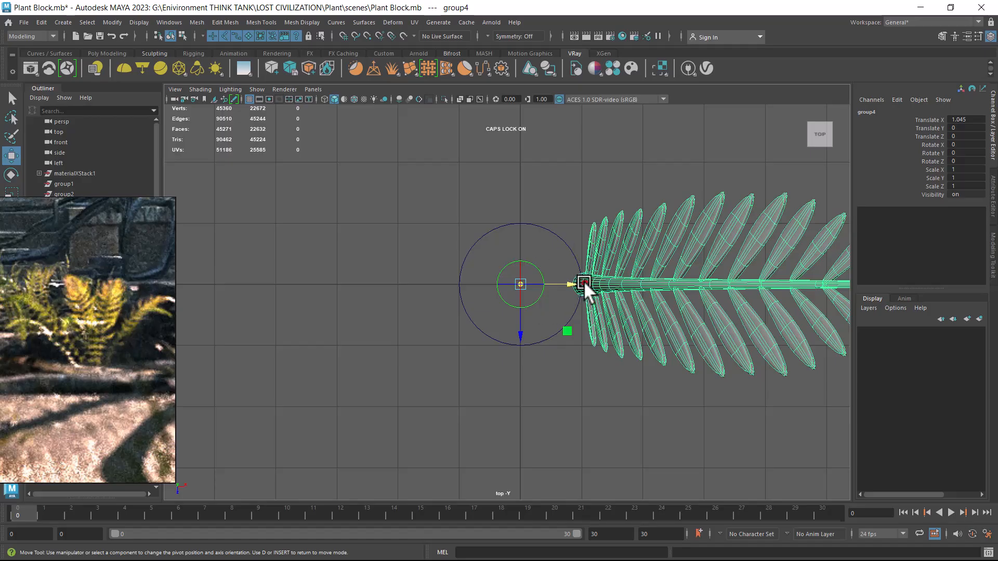
pyautogui.press('d')
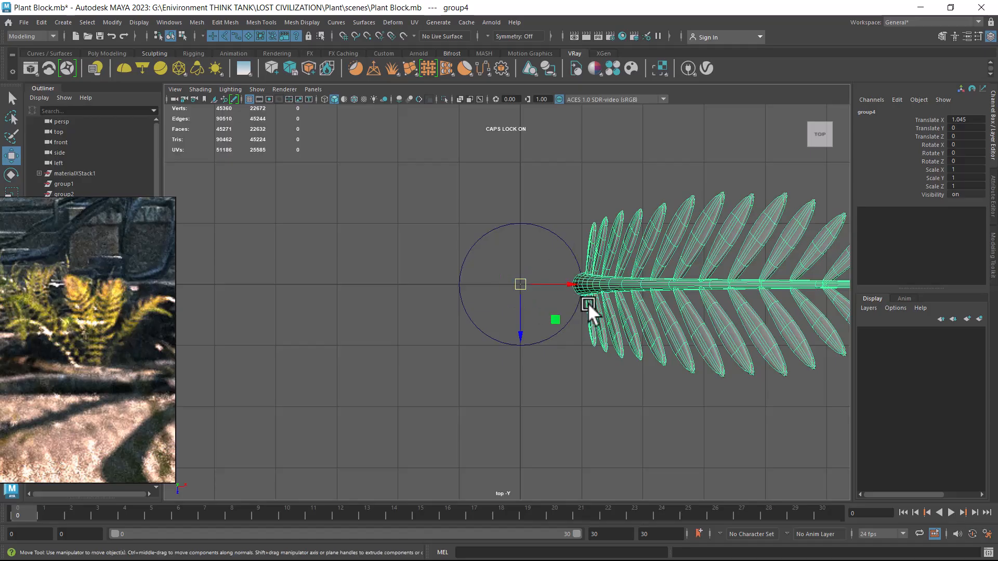
pyautogui.scroll(1, 636, 402)
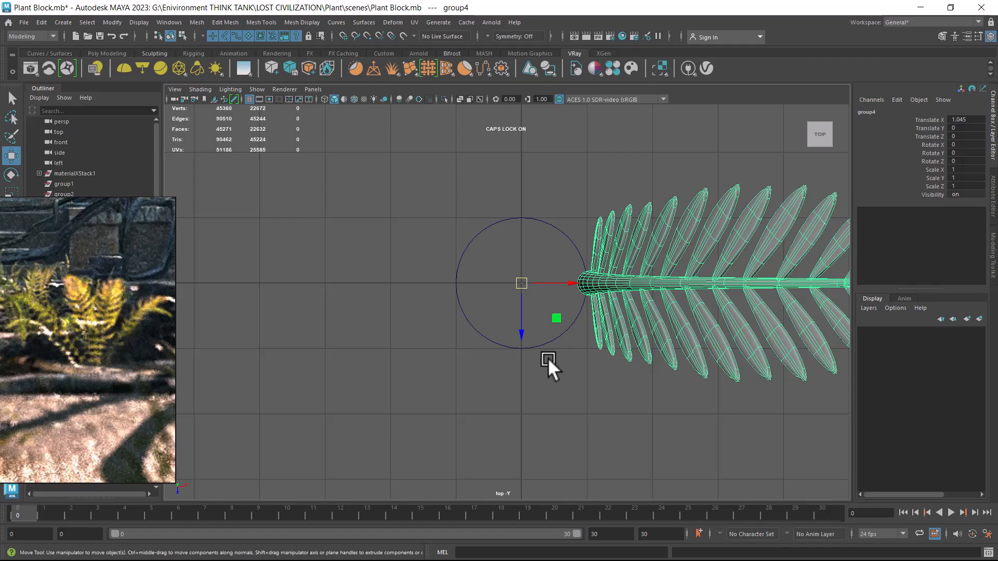
# Duplicate the bent frond's group and rotate the copy around the circle's centre to about 91 degrees in Y
pyautogui.hotkey('ctrl', 'd')
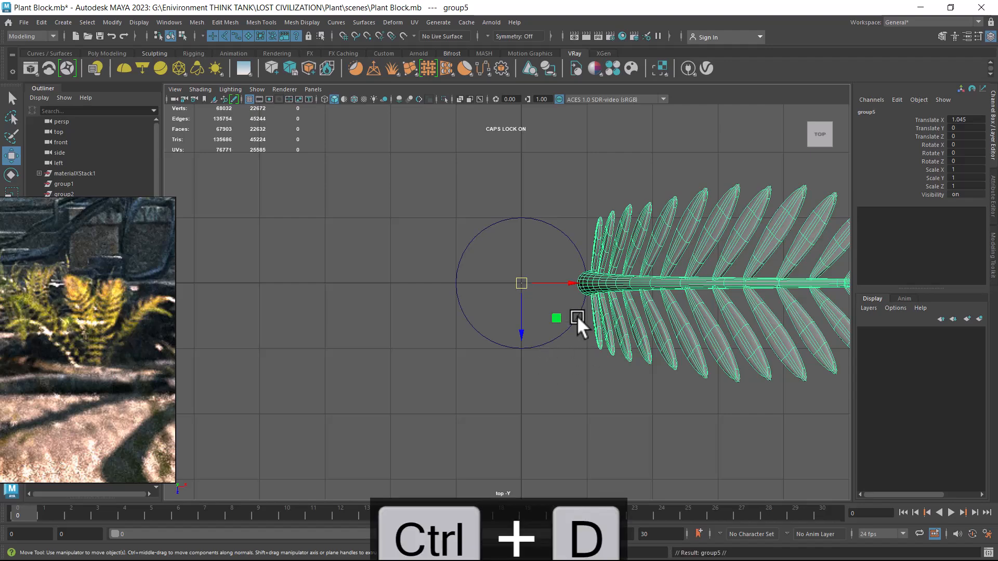
pyautogui.press('e')
pyautogui.moveTo(563, 263); pyautogui.dragTo(498, 224)
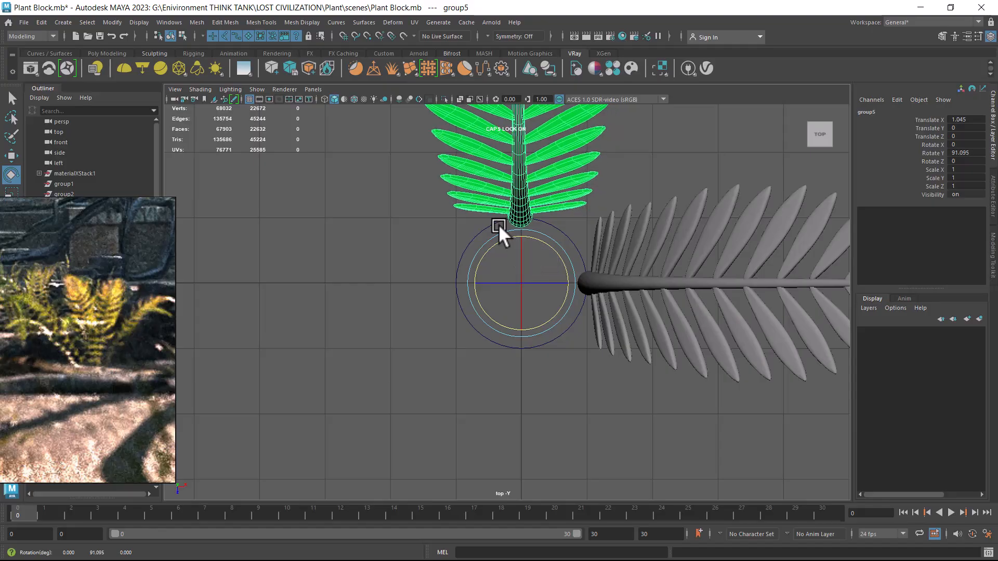
# Open the Windows Calculator, divide 360 by 3 and move its window clear of the circle
pyautogui.press('super')
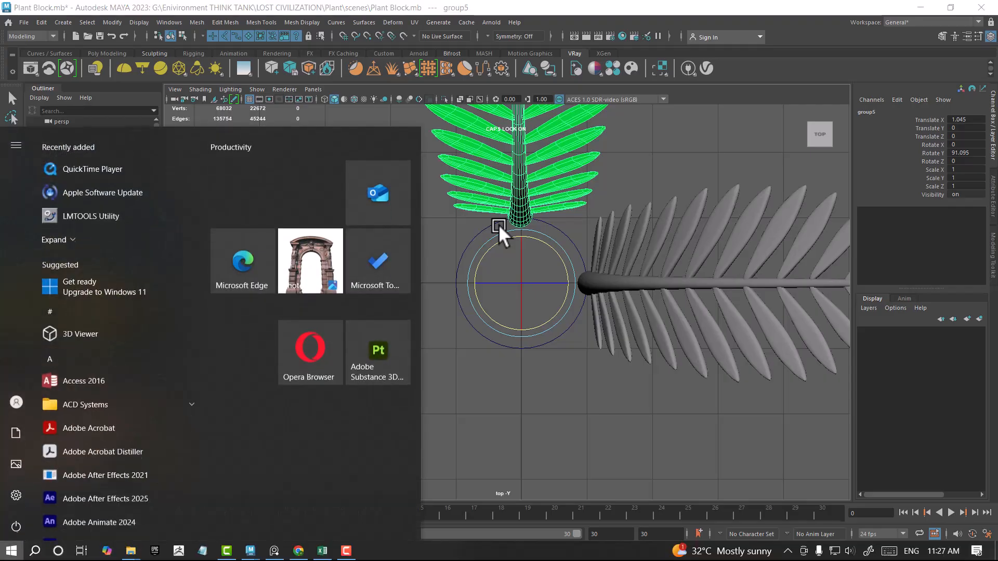
pyautogui.write('CAL')
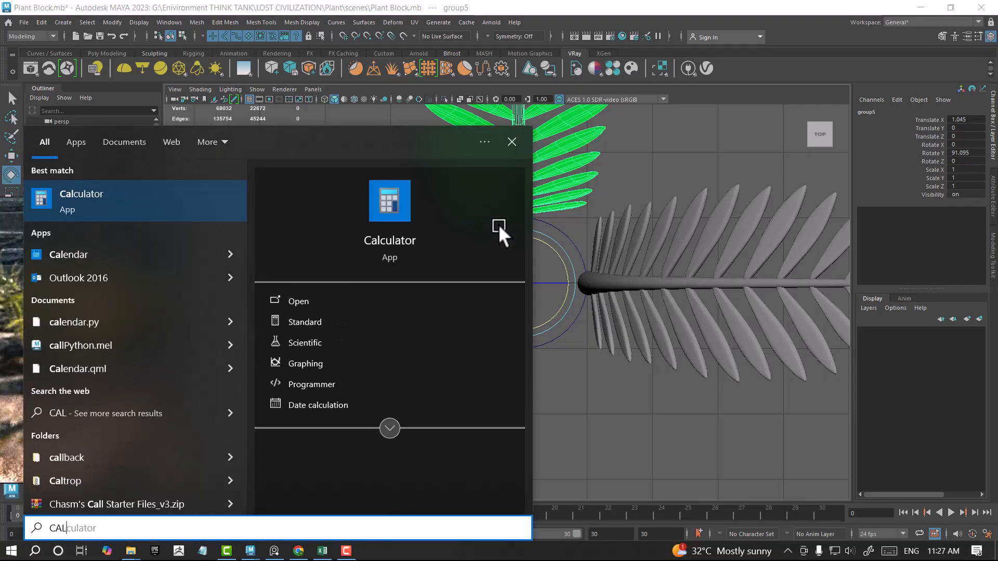
pyautogui.click(123, 201)
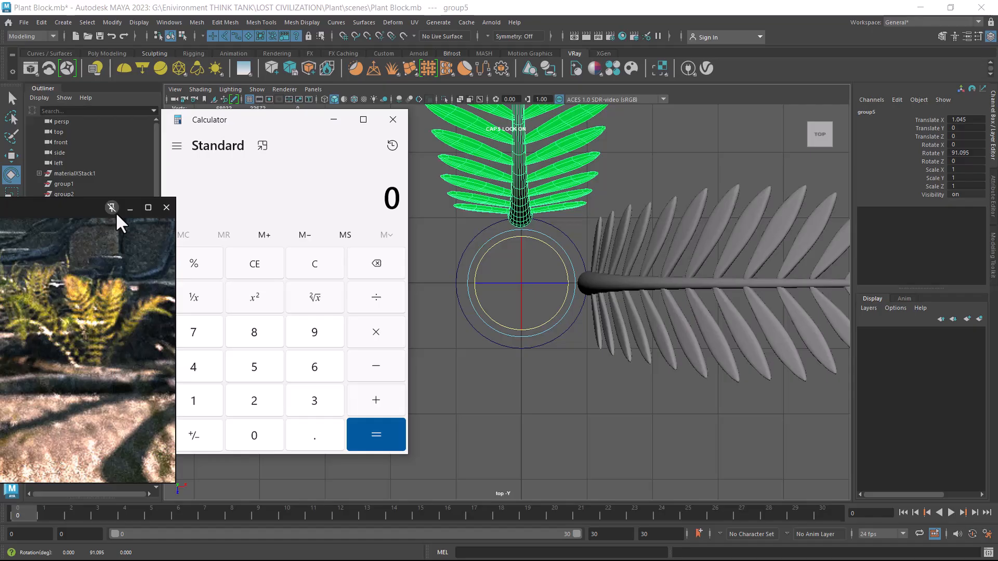
pyautogui.moveTo(219, 122); pyautogui.dragTo(360, 133)
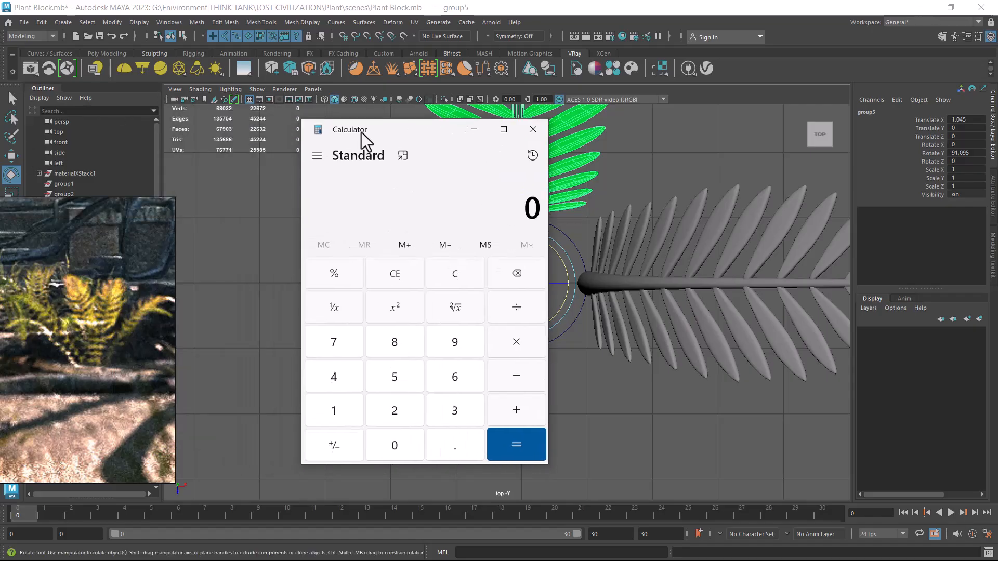
pyautogui.write('360')
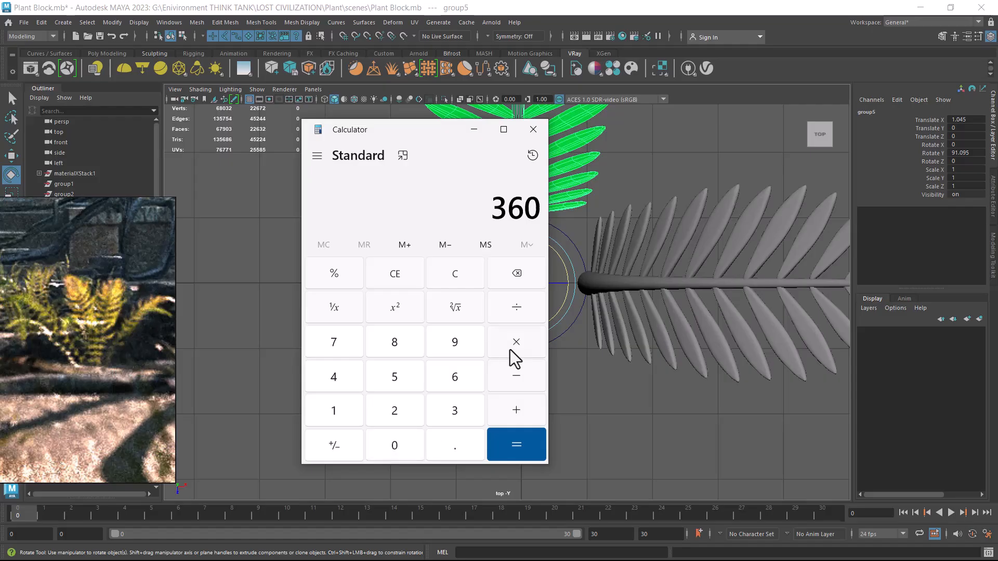
pyautogui.click(519, 312)
pyautogui.click(456, 419)
pyautogui.click(522, 445)
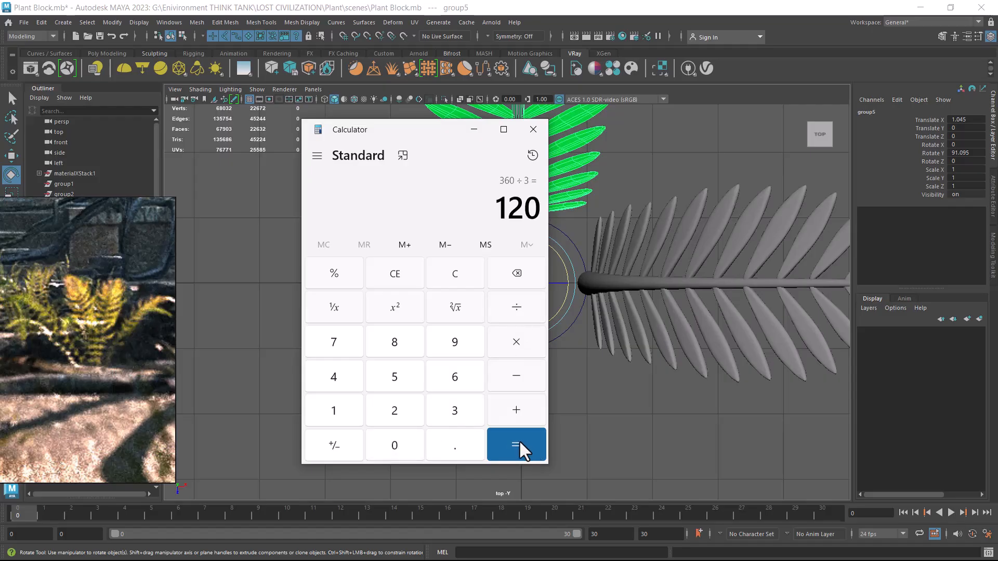
pyautogui.moveTo(415, 129); pyautogui.dragTo(265, 127)
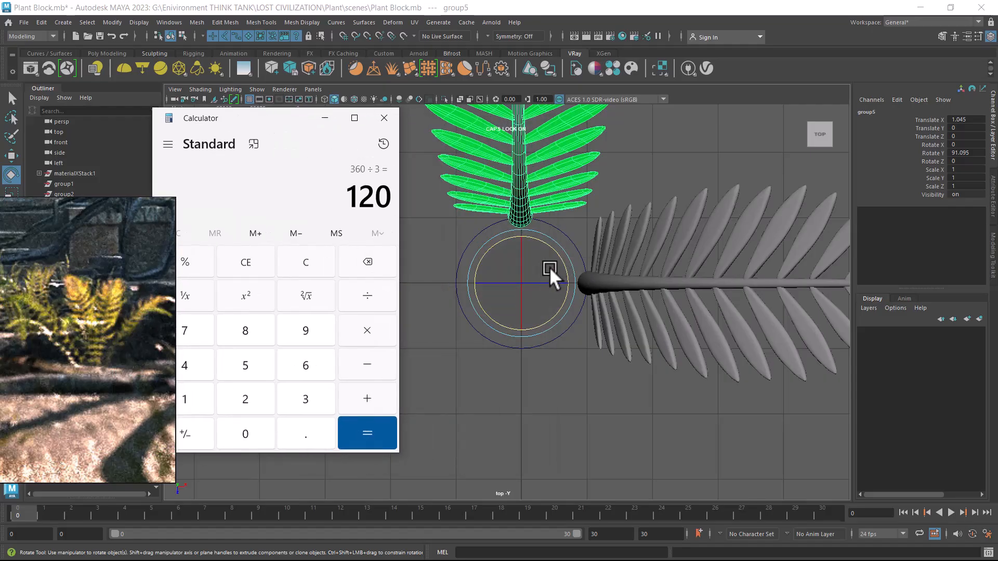
# Set the duplicated frond group's Rotate Y to 120
pyautogui.moveTo(562, 266); pyautogui.dragTo(563, 259)
pyautogui.doubleClick(967, 153)
pyautogui.write('120')
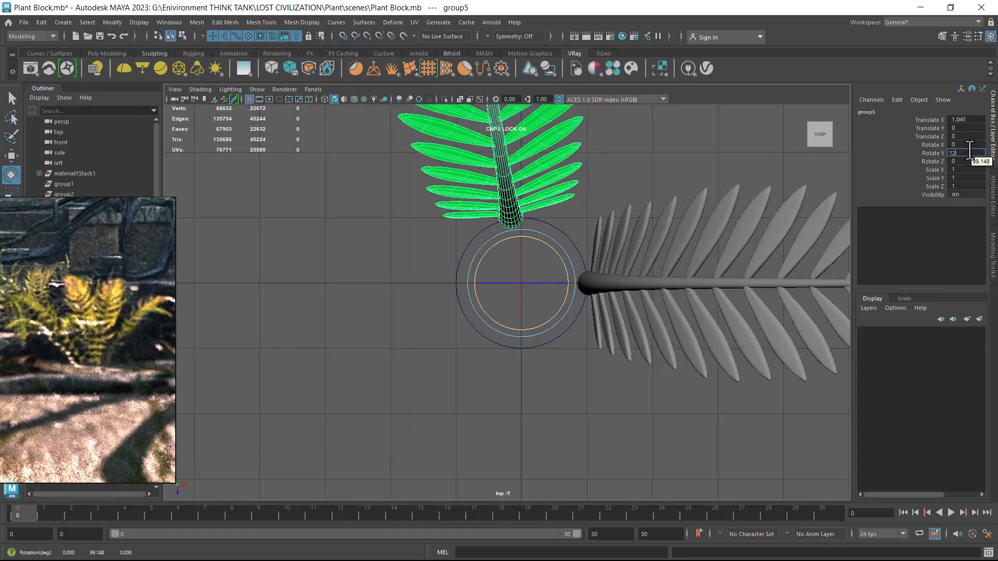
pyautogui.press('Return')
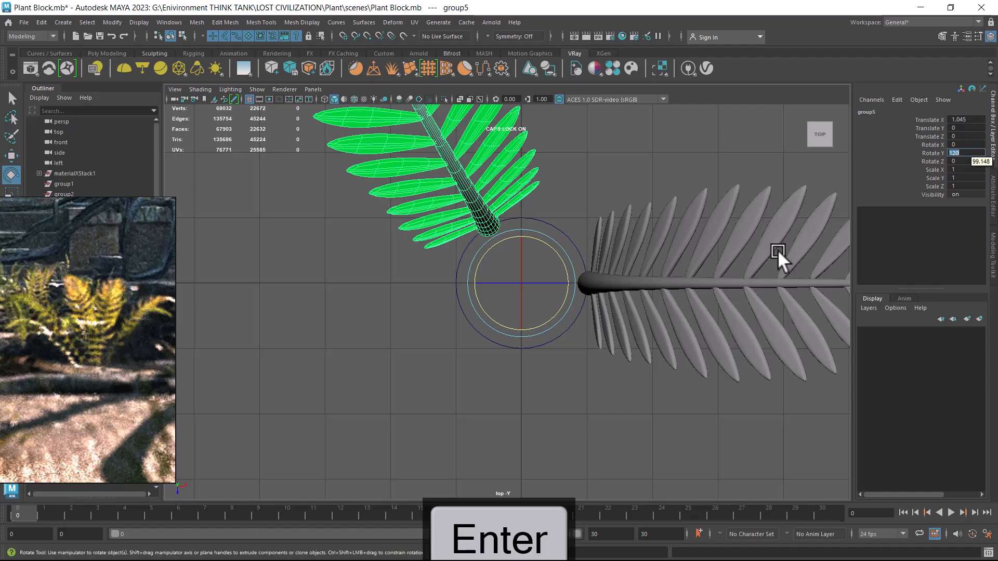
# Use Duplicate with Transform on the rotated frond to place a third frond at Rotate Y 240
pyautogui.scroll(-1, 514, 389)
pyautogui.hotkey('shift', 'd')
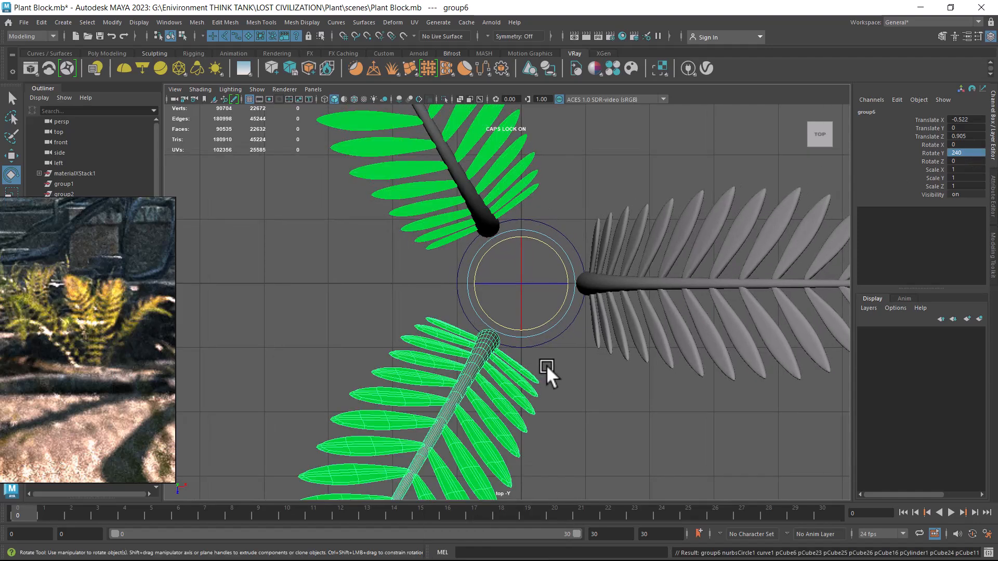
pyautogui.click(42, 23)
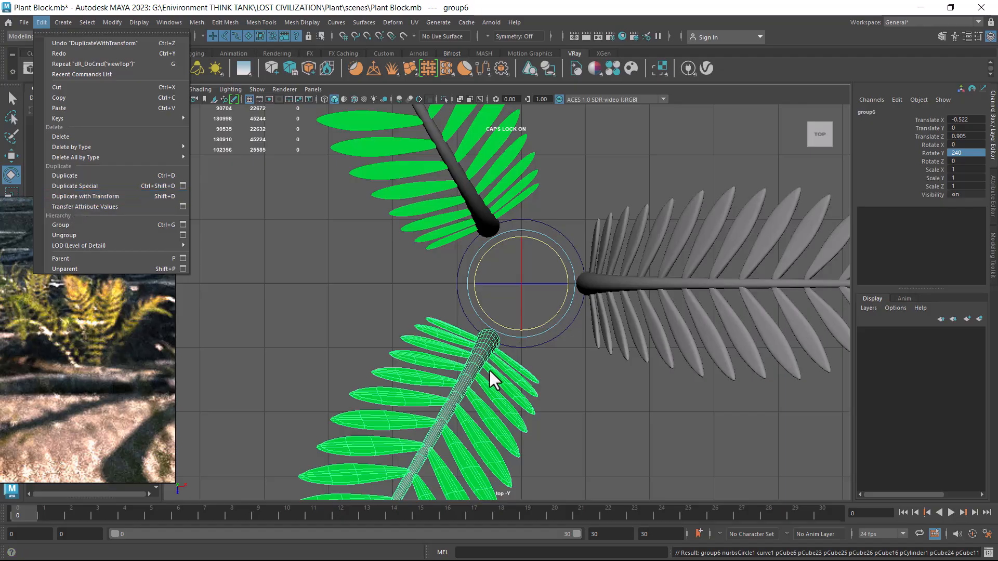
pyautogui.click(627, 418)
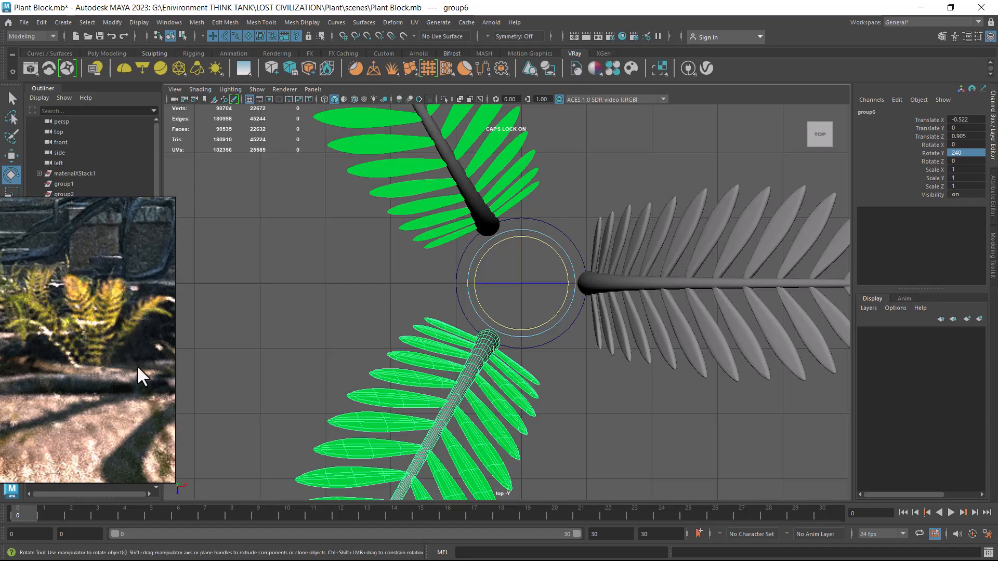
# Select the original frond's whole group, duplicate it and rotate the copy to Rotate Y 56.8 between two fronds
pyautogui.click(599, 283)
pyautogui.press('Up')
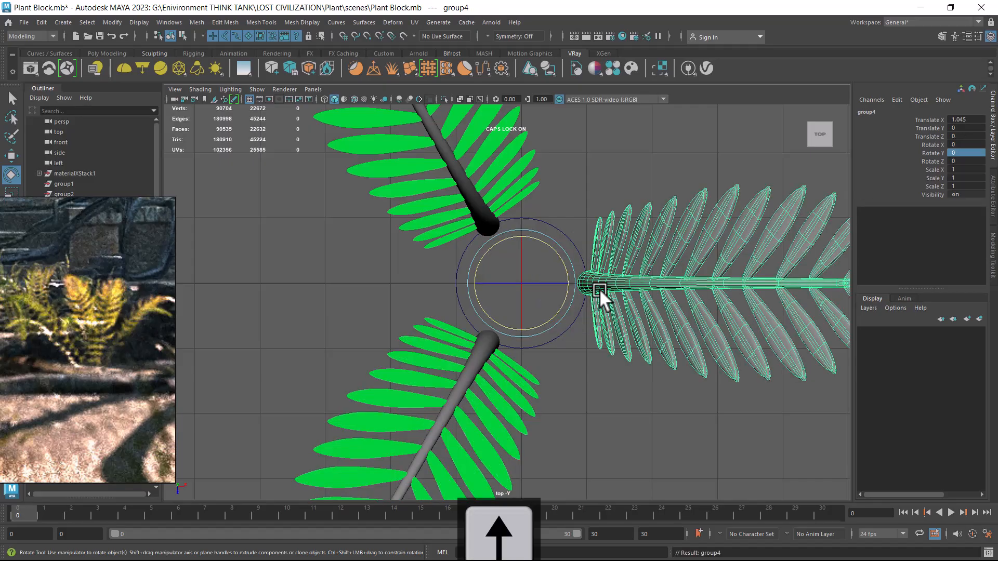
pyautogui.press('w')
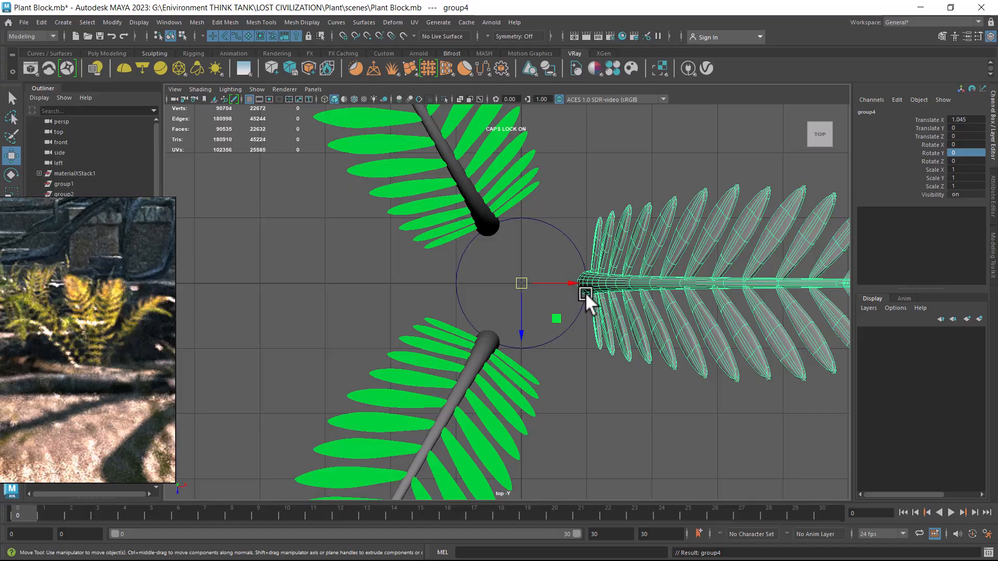
pyautogui.hotkey('ctrl', 'd')
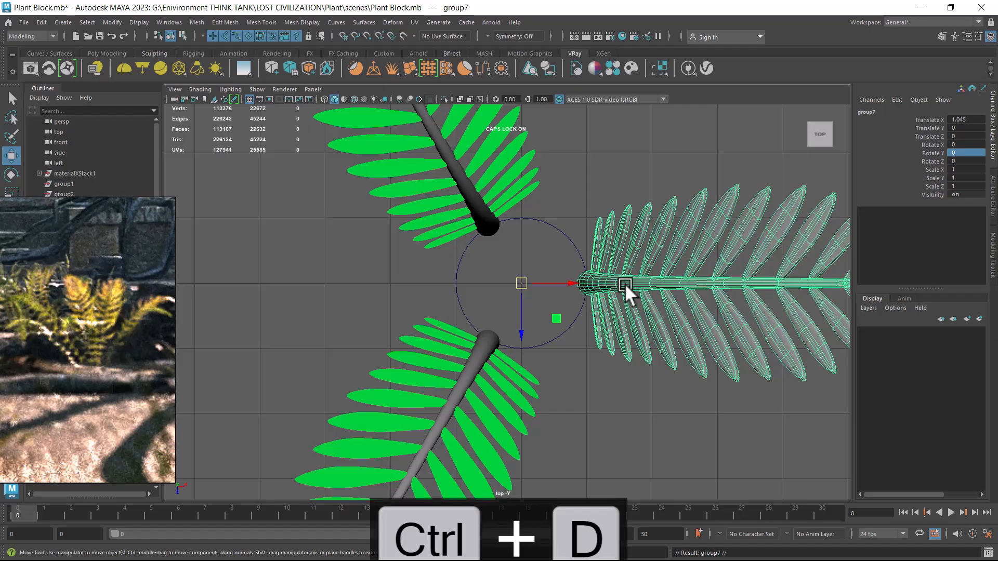
pyautogui.press('e')
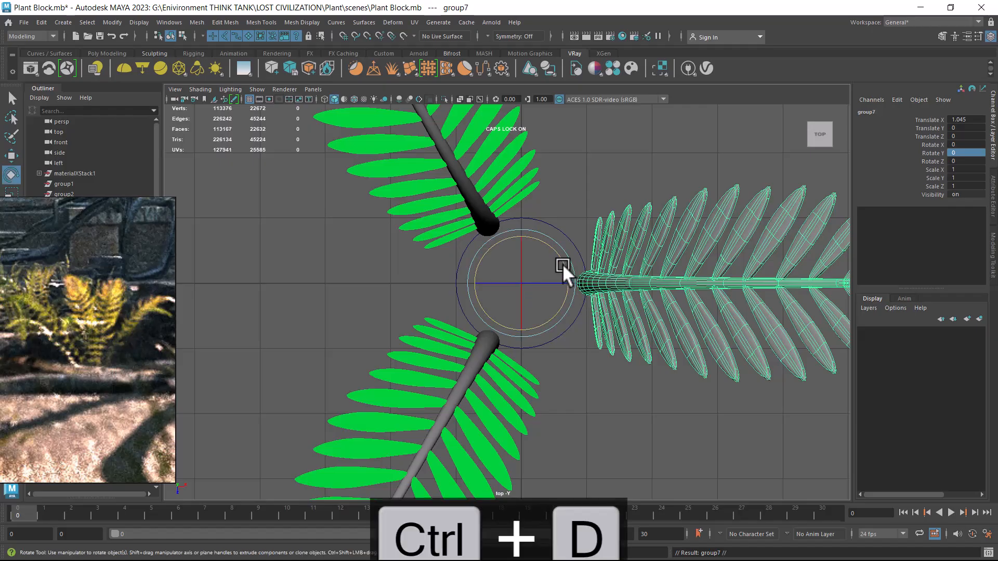
pyautogui.moveTo(561, 261); pyautogui.dragTo(525, 232)
# Set the Move tool's axis to Object and move the new frond outward to Translate X 1.284, Translate Z -0.365
pyautogui.press('w')
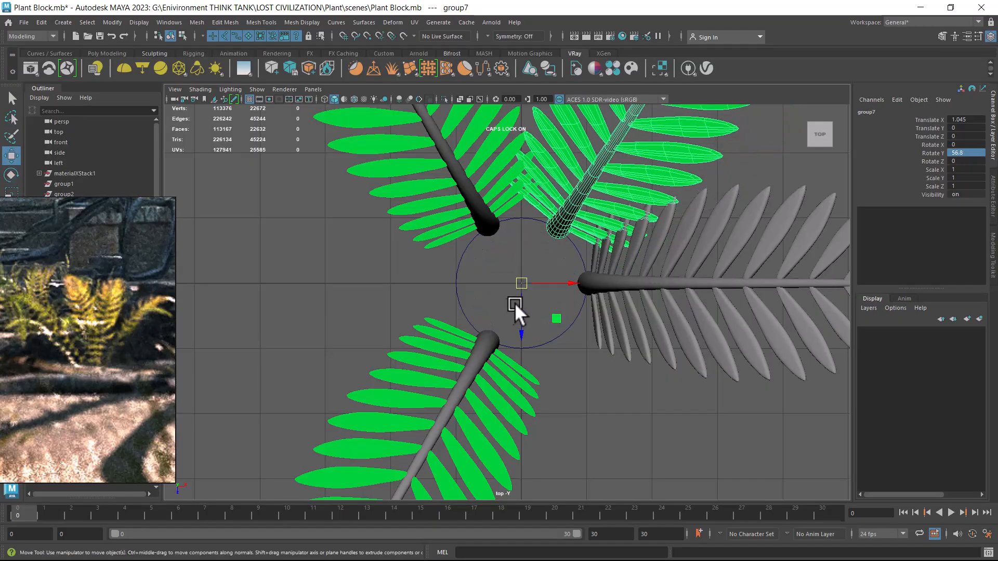
pyautogui.click(532, 262)
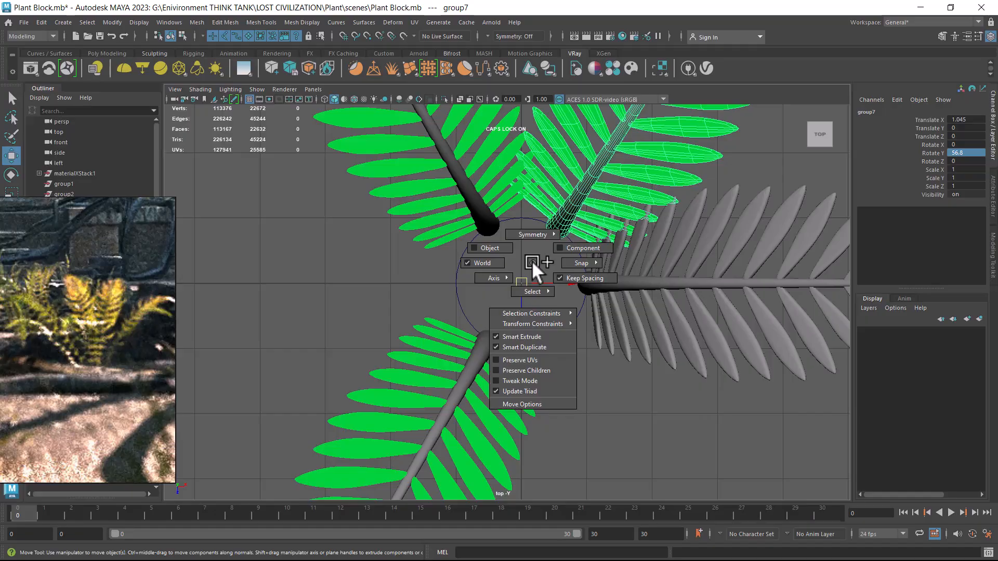
pyautogui.click(478, 249)
pyautogui.moveTo(551, 247); pyautogui.dragTo(568, 229)
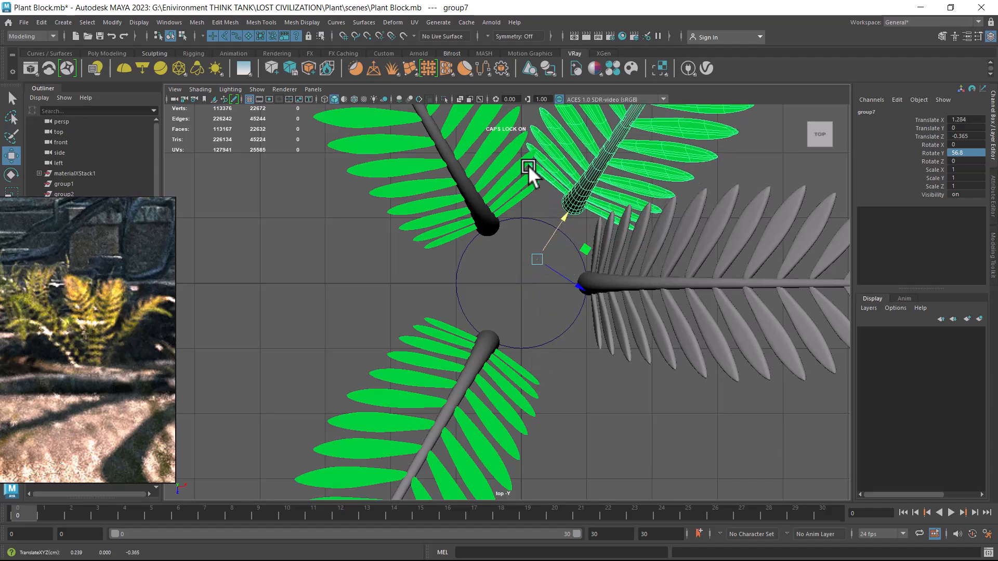
# Edit the outer frond group's pivot and snap it back to the circle's centre
pyautogui.press('d')
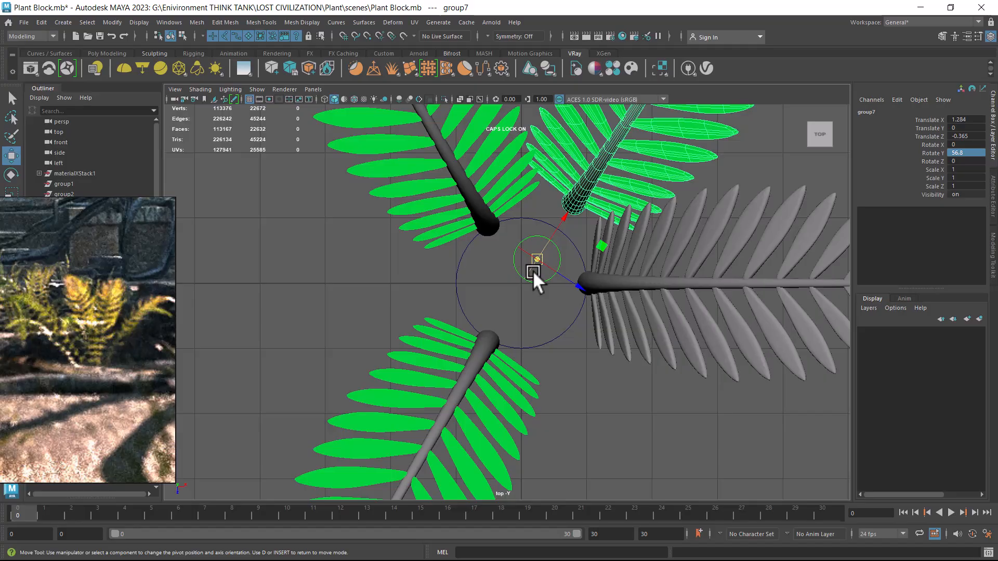
pyautogui.press('v')
pyautogui.moveTo(569, 221); pyautogui.dragTo(521, 280, button='middle')
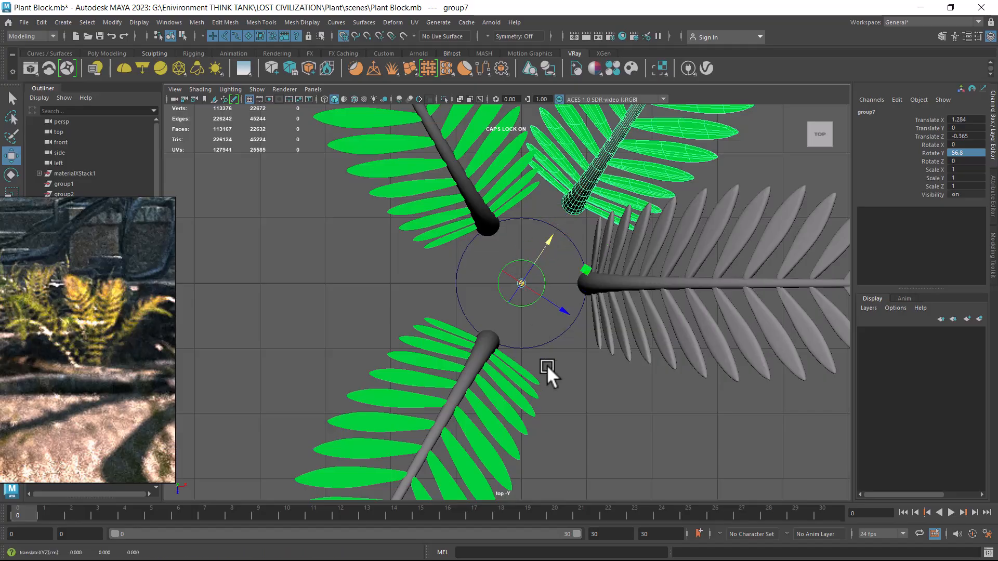
pyautogui.press('d')
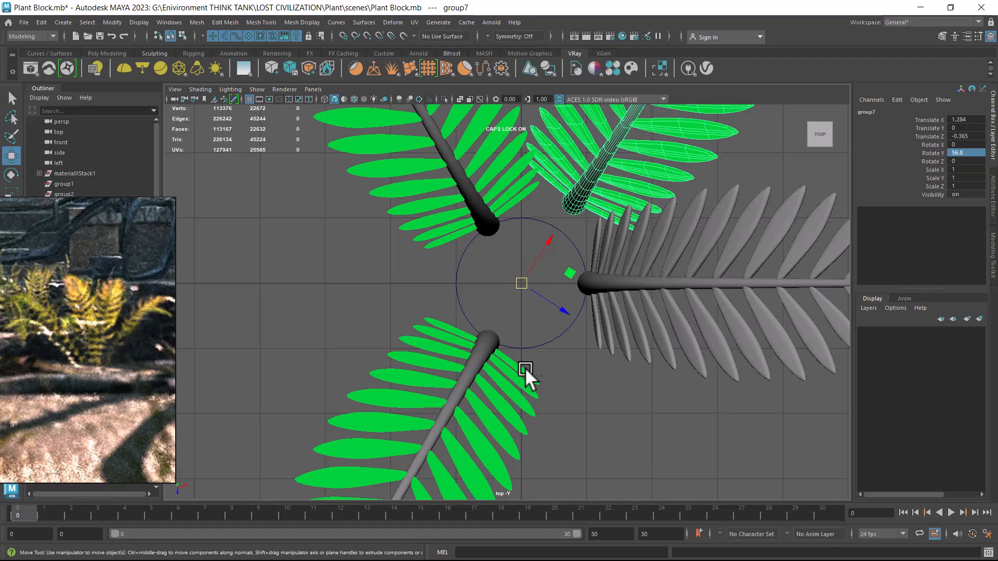
# Reselect the outer frond's whole group and switch the Move tool's axis to World and back to Object
pyautogui.click(491, 223)
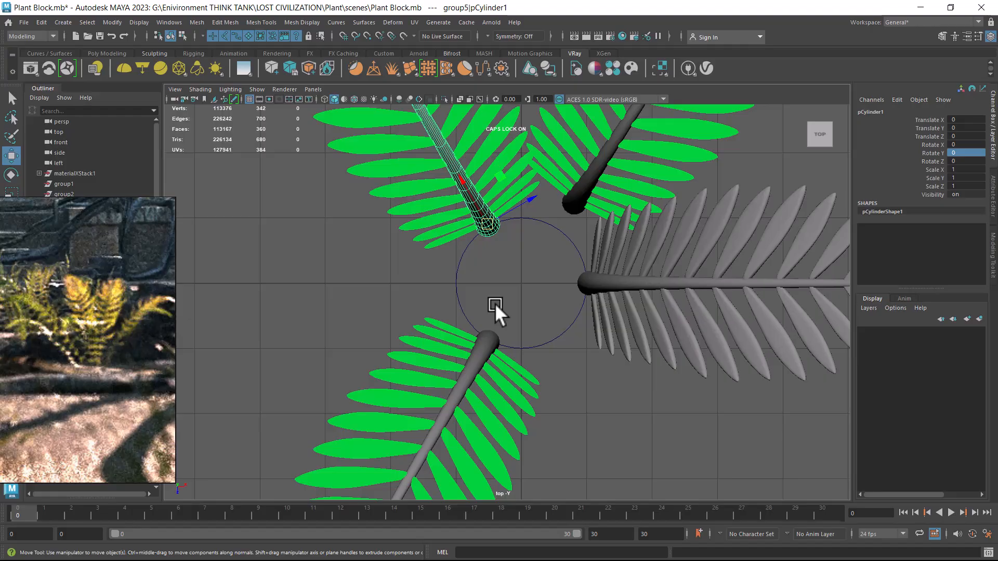
pyautogui.click(575, 202)
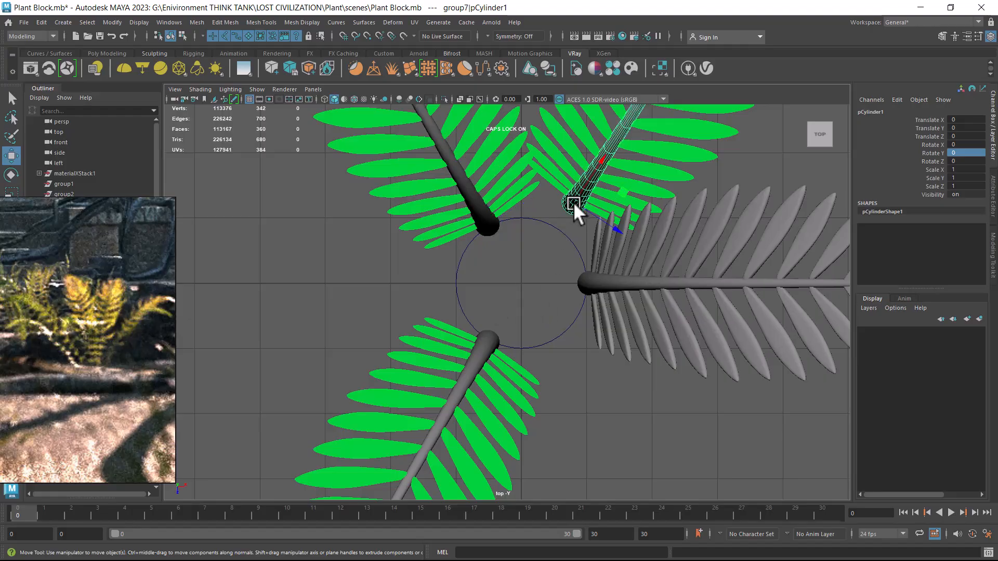
pyautogui.press('Up')
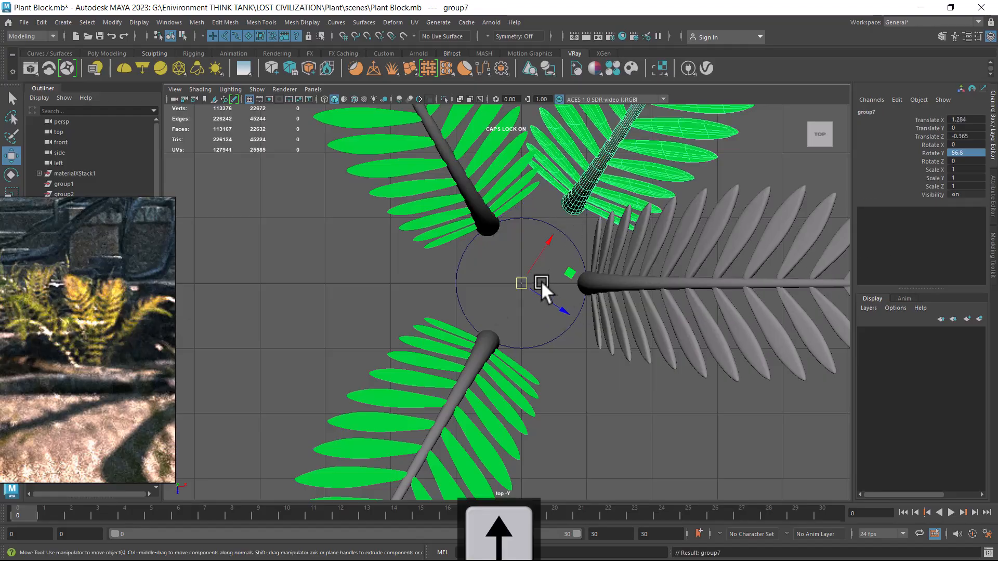
pyautogui.moveTo(547, 267); pyautogui.dragTo(471, 264)
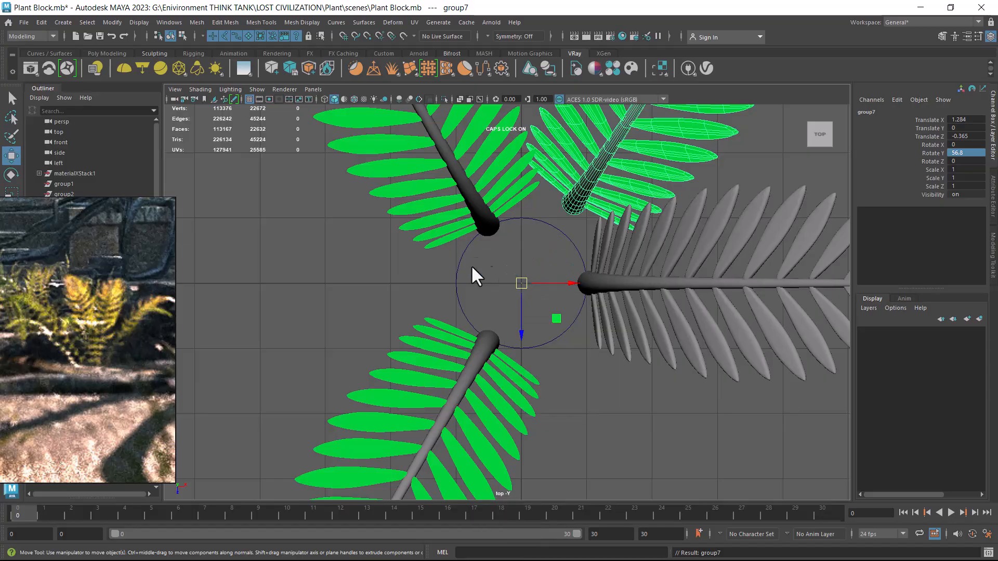
pyautogui.moveTo(532, 239); pyautogui.dragTo(480, 244)
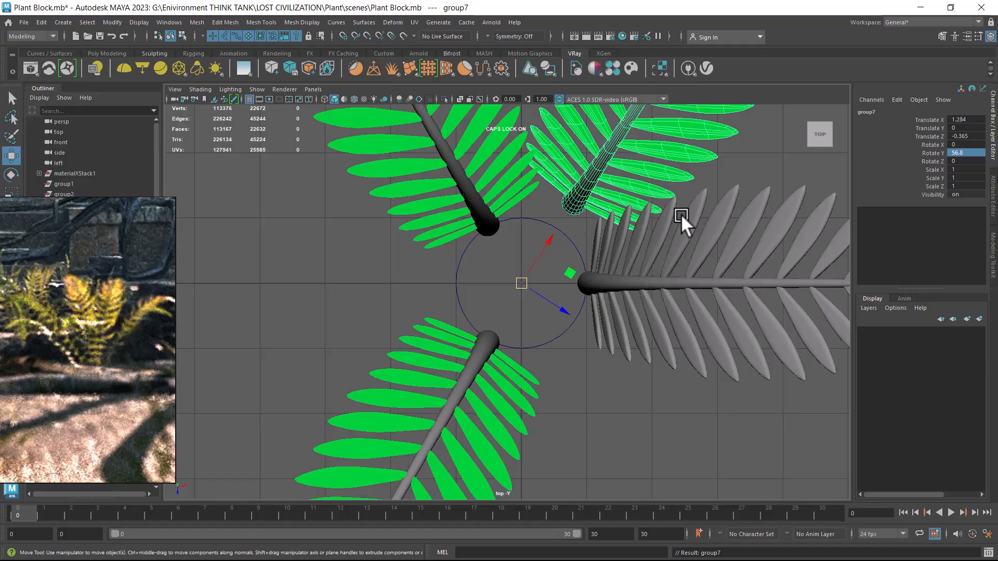
# Try Rotate Y values of 45 and 56 on the outer frond group and set it to 60
pyautogui.click(969, 153)
pyautogui.write('45')
pyautogui.press('Return')
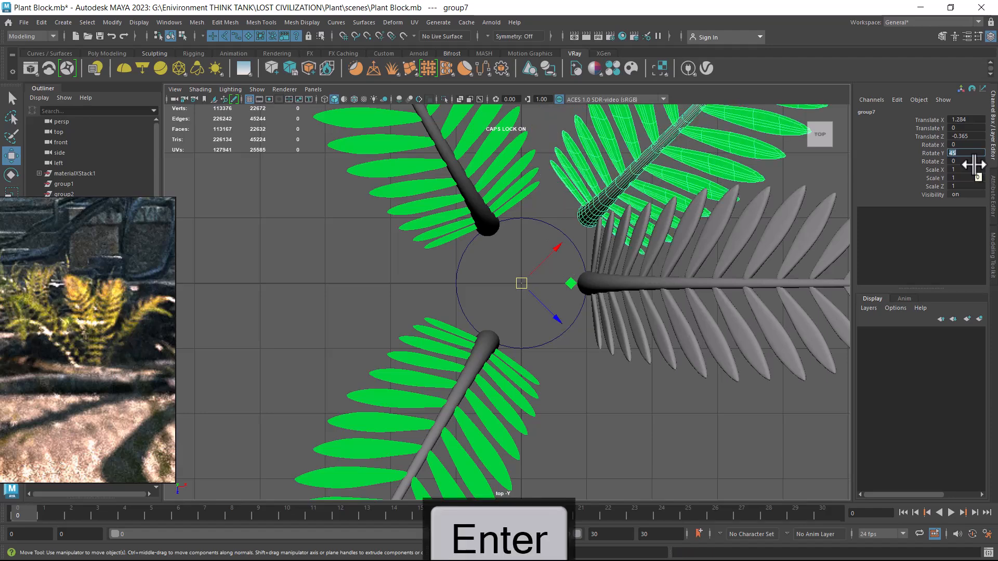
pyautogui.write('56')
pyautogui.press('Return')
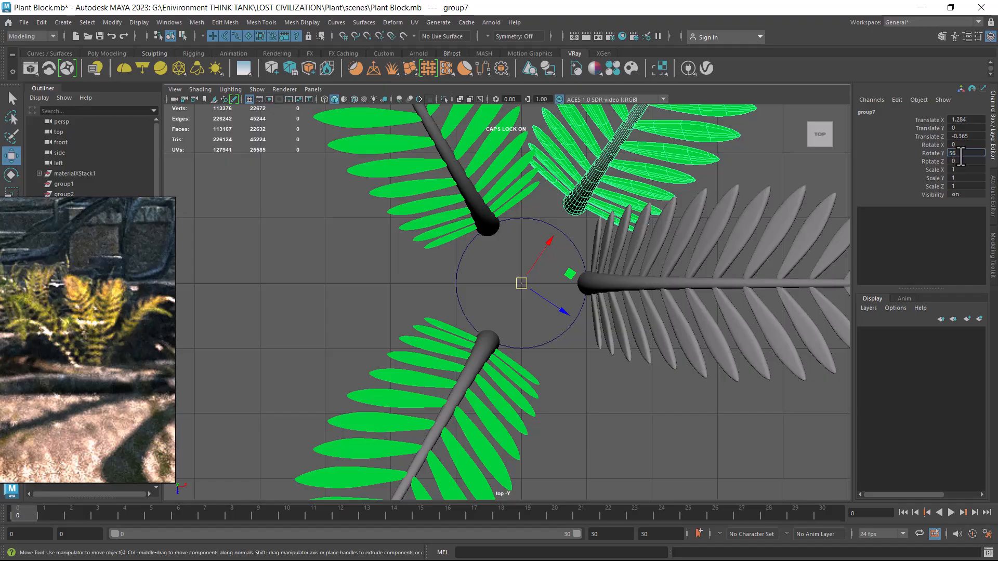
pyautogui.write('60')
pyautogui.press('Return')
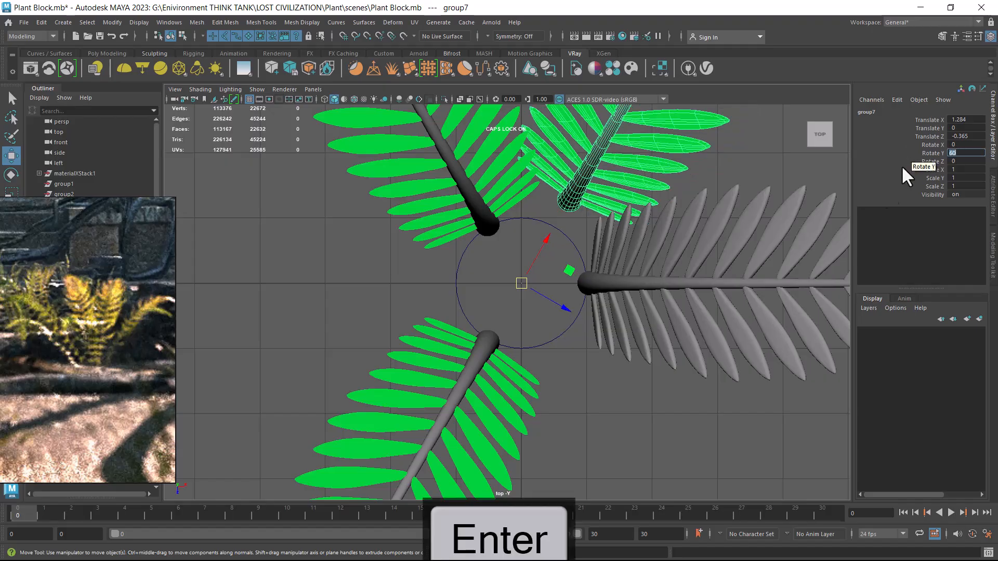
# Freeze all transformations on the outer frond group
pyautogui.keyDown('alt'); pyautogui.moveTo(629, 296); pyautogui.dragTo(632, 274); pyautogui.keyUp('alt')
pyautogui.press('space')
pyautogui.moveTo(670, 321); pyautogui.dragTo(671, 364)
pyautogui.press('space')
pyautogui.moveTo(632, 325); pyautogui.dragTo(577, 325)
pyautogui.keyDown('alt'); pyautogui.moveTo(608, 314); pyautogui.dragTo(641, 362, button='right'); pyautogui.keyUp('alt')
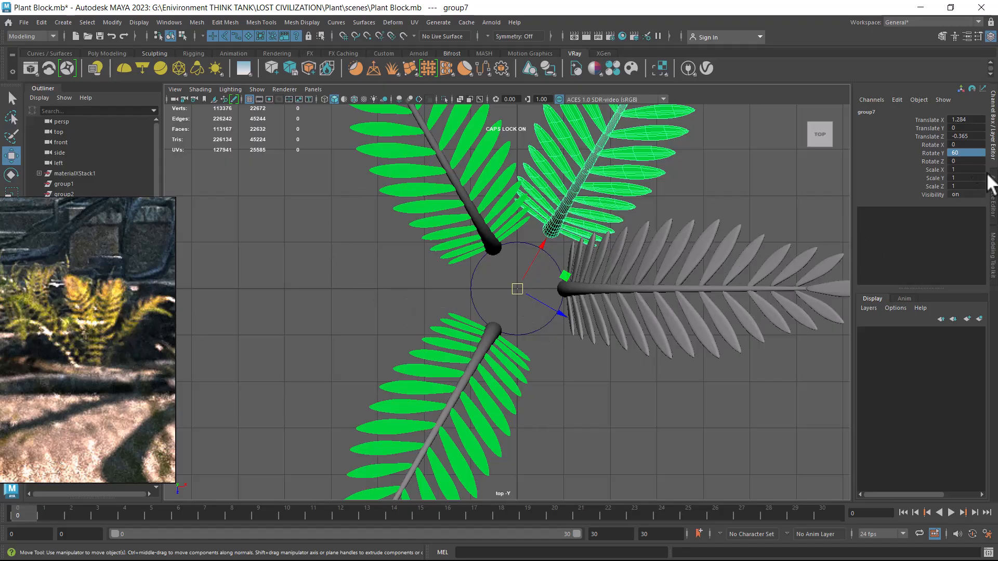
pyautogui.keyDown('shift'); pyautogui.moveTo(586, 394); pyautogui.dragTo(510, 397, button='right'); pyautogui.keyUp('shift')
pyautogui.press('e')
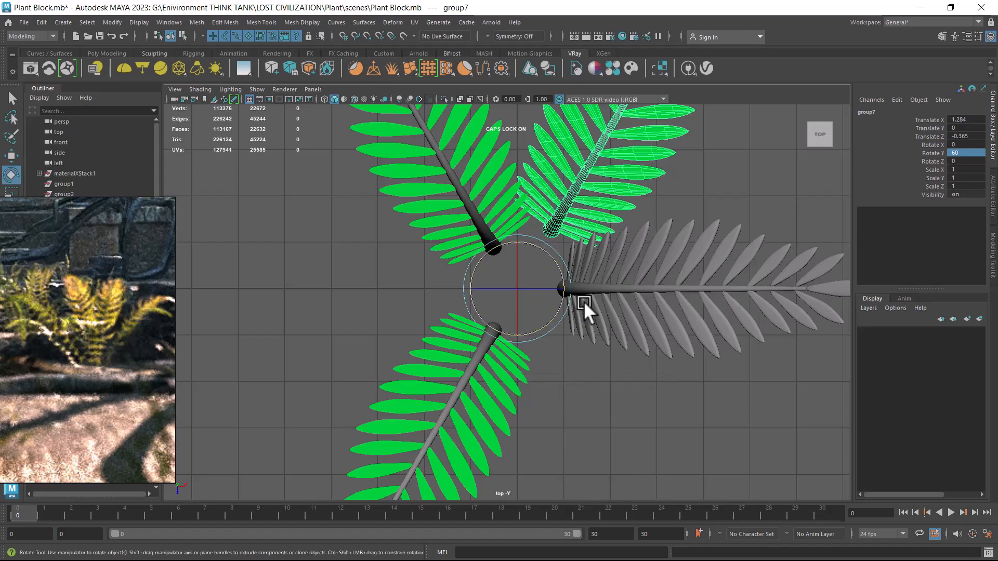
pyautogui.moveTo(964, 119); pyautogui.dragTo(903, 198)
pyautogui.rightClick(902, 166)
pyautogui.moveTo(900, 351)
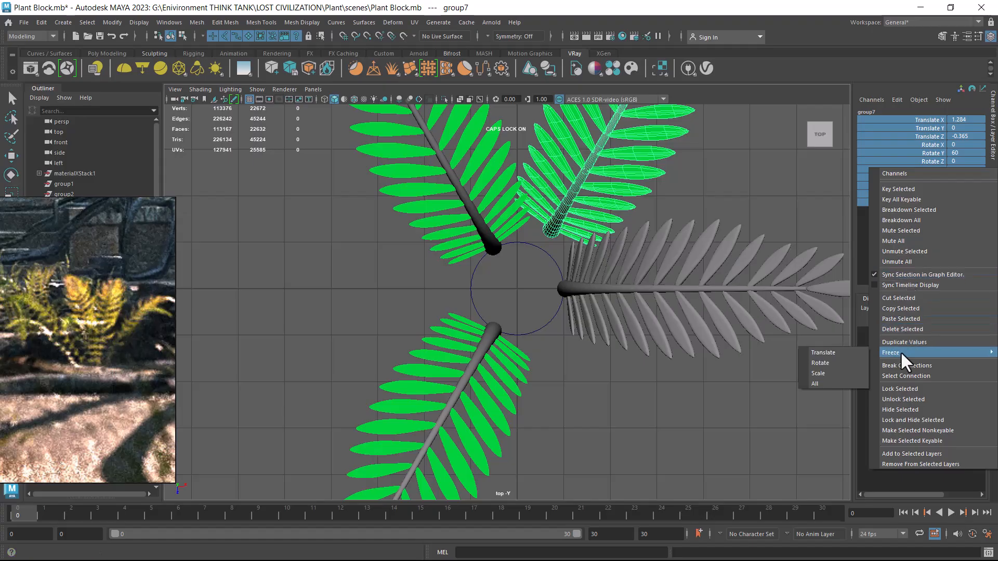
pyautogui.click(814, 385)
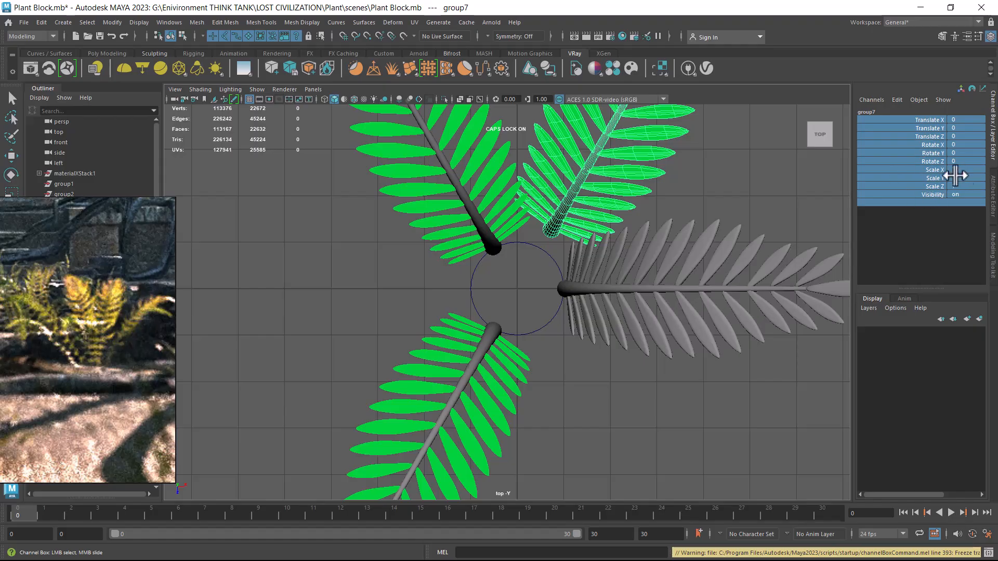
# Reselect the outer frond's whole group and reset the Duplicate Special options to their defaults
pyautogui.click(545, 233)
pyautogui.press('w')
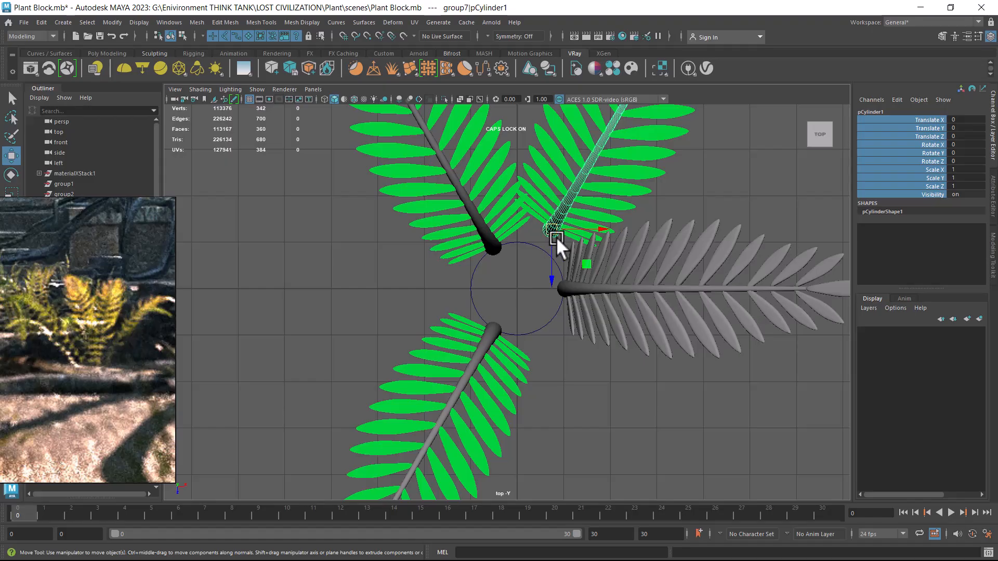
pyautogui.press('Up')
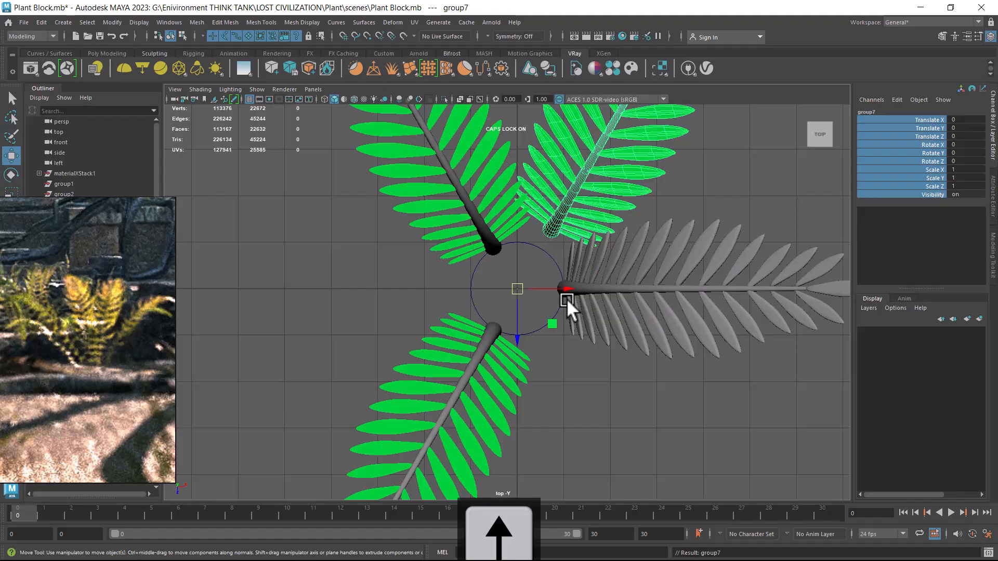
pyautogui.press('e')
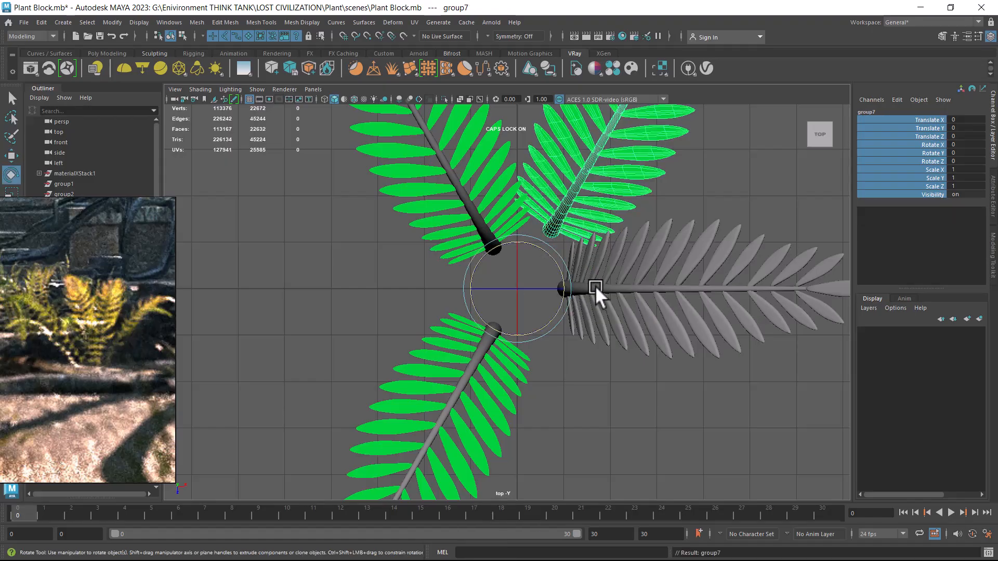
pyautogui.click(42, 22)
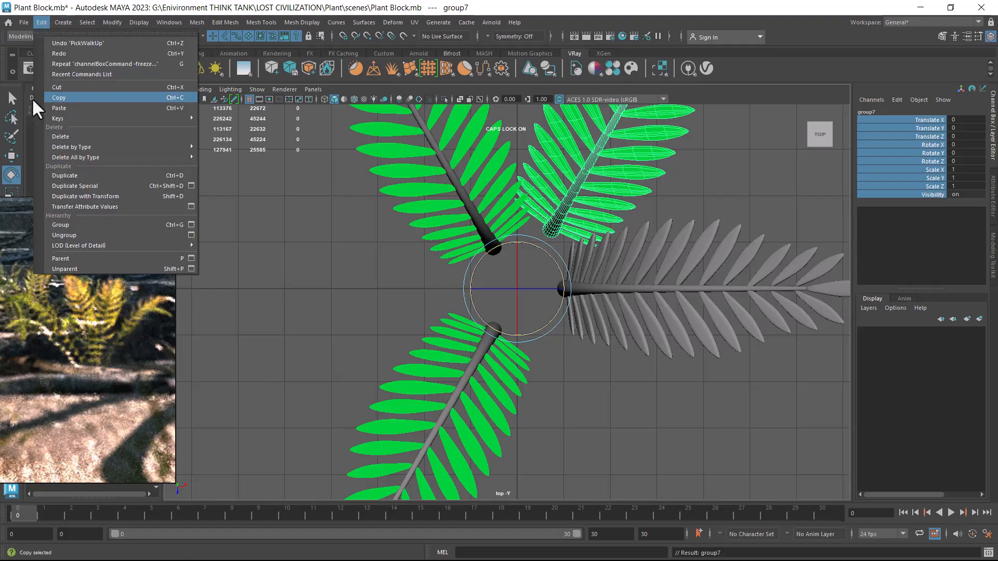
pyautogui.click(192, 185)
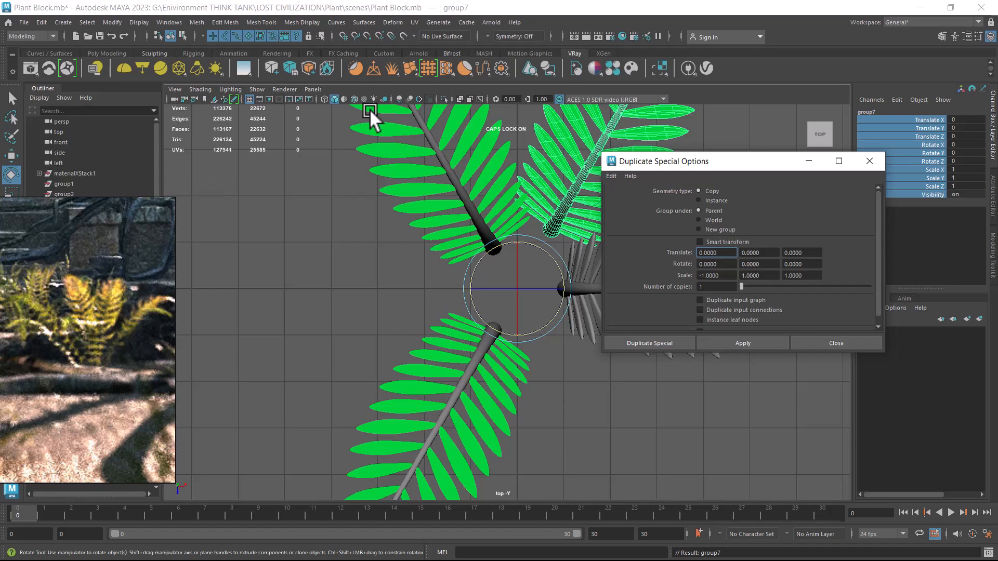
pyautogui.click(610, 177)
pyautogui.click(621, 198)
pyautogui.moveTo(669, 161); pyautogui.dragTo(759, 167)
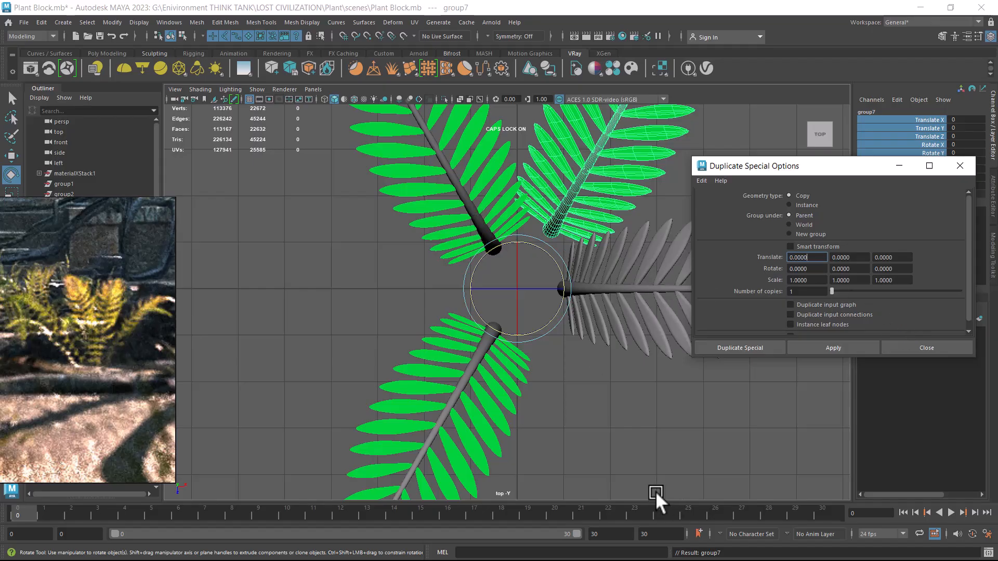
# Check the earlier angle division in Calculator and set Duplicate Special's number of copies to 2
pyautogui.press('super')
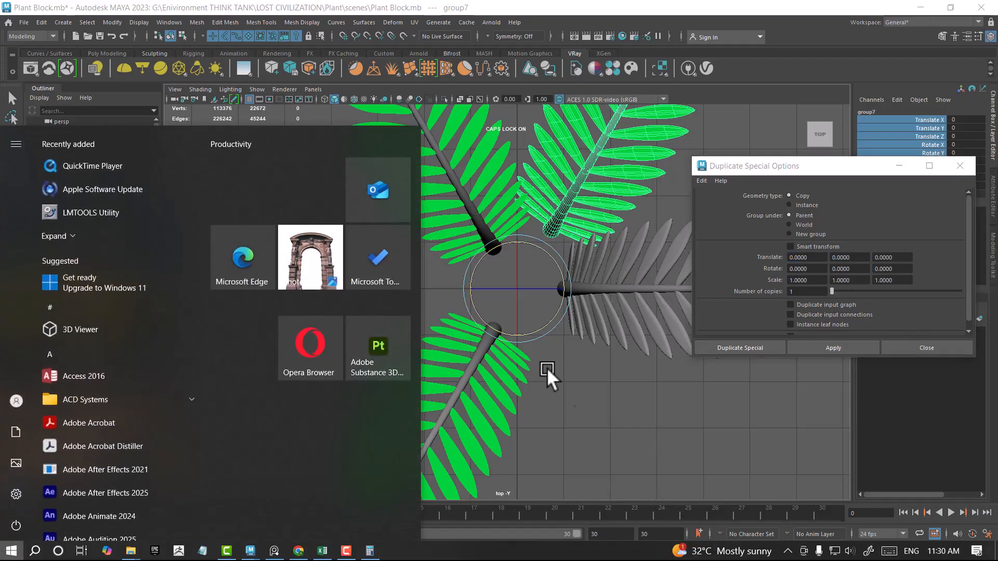
pyautogui.click(370, 551)
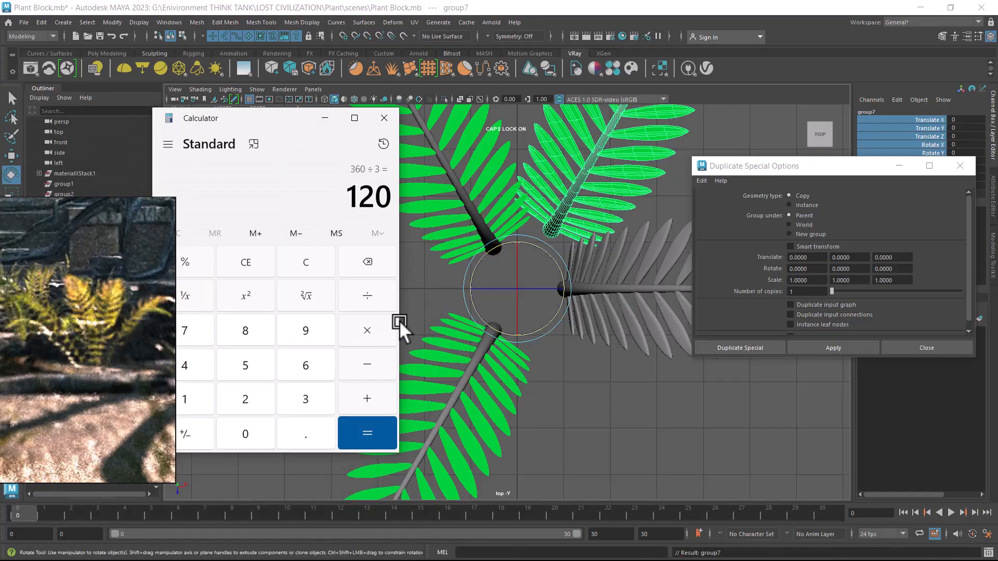
pyautogui.click(807, 291)
pyautogui.write('2')
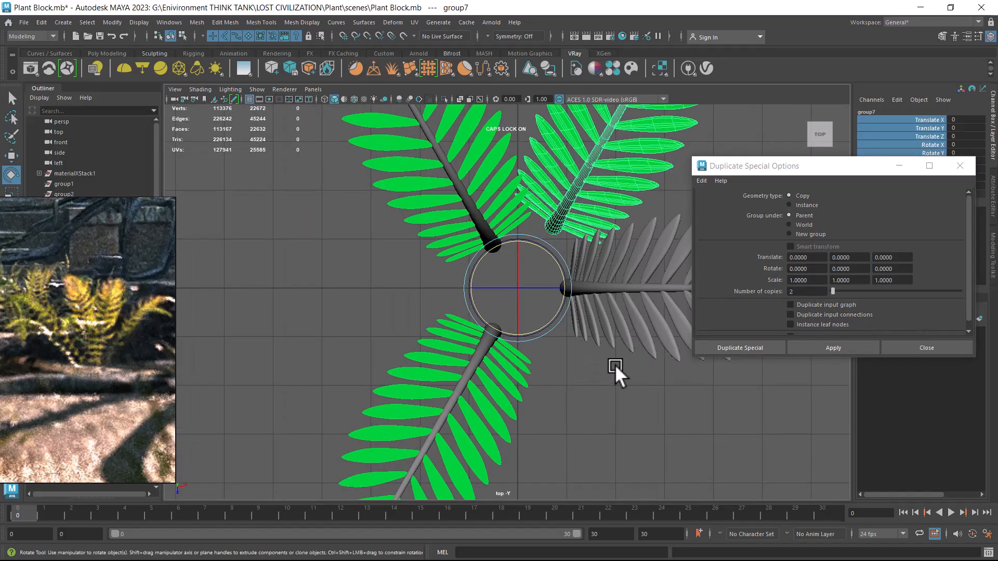
# Switch to Calculator, clear it and divide 360 by 3 to get the angle between fronds
pyautogui.press('super')
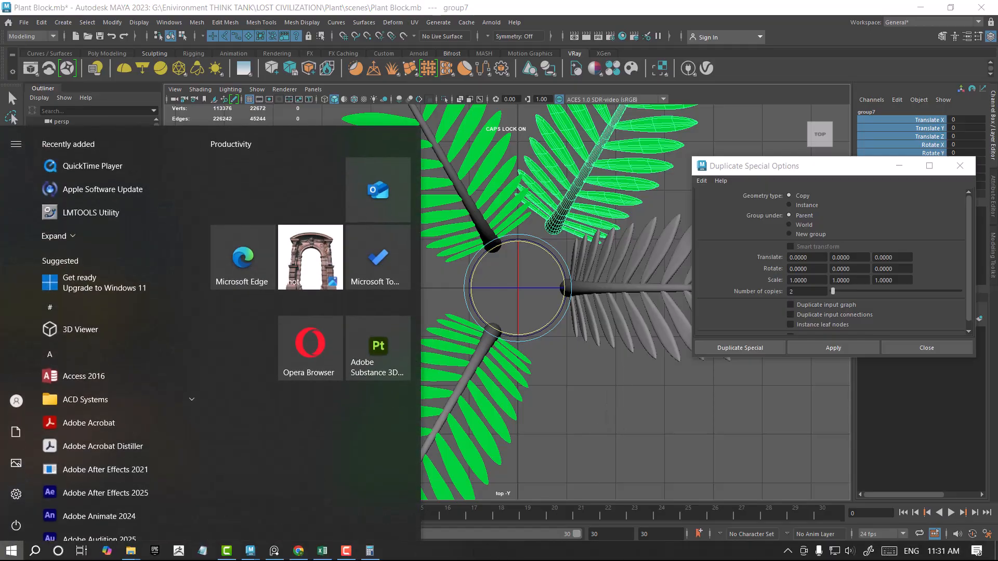
pyautogui.click(369, 553)
pyautogui.click(311, 272)
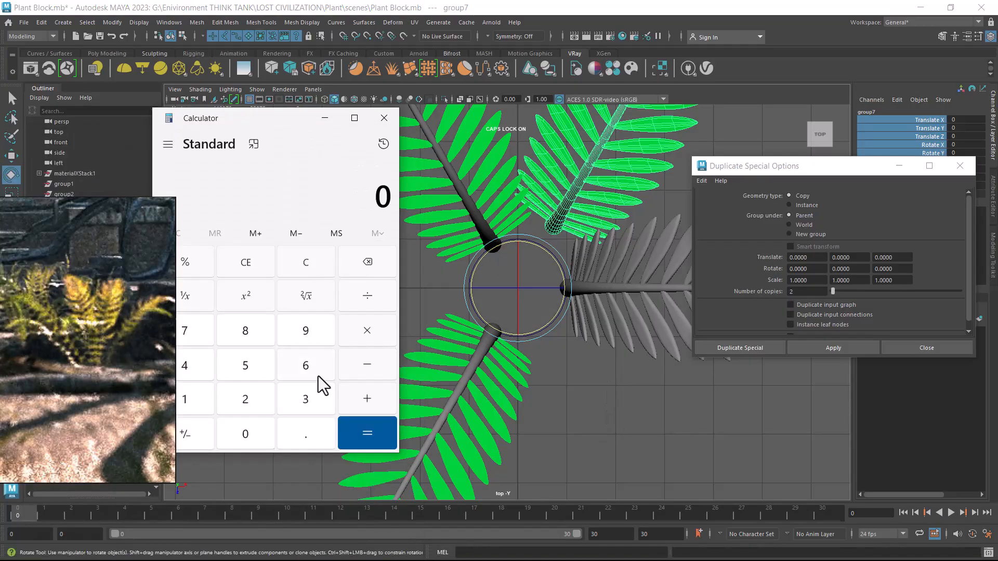
pyautogui.click(306, 399)
pyautogui.click(306, 368)
pyautogui.click(249, 436)
pyautogui.click(364, 297)
pyautogui.click(309, 402)
pyautogui.click(375, 433)
pyautogui.click(633, 307)
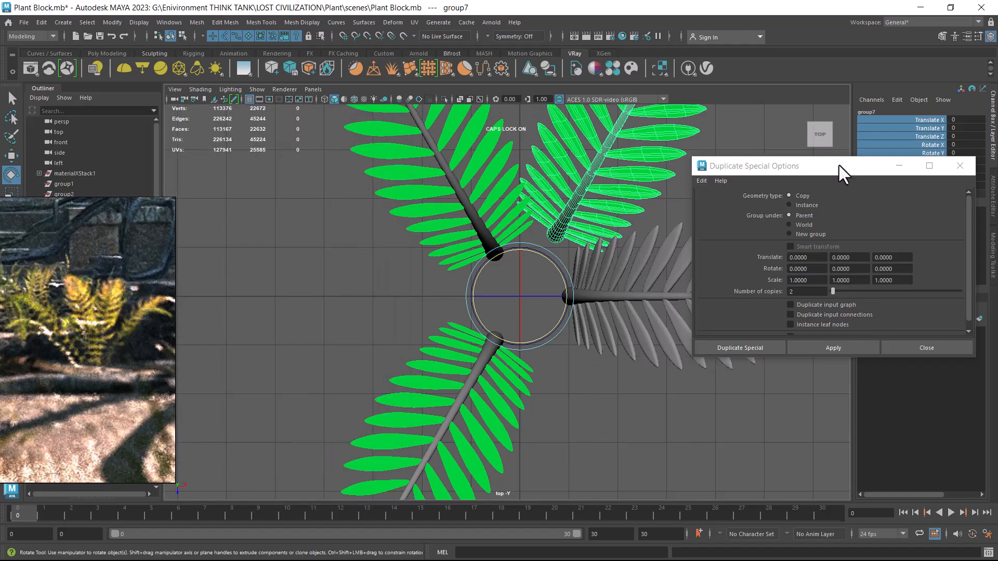
# Try rotating the outer frond group slightly around the circle's centre and set its Rotate Y back to 0
pyautogui.moveTo(832, 173); pyautogui.dragTo(838, 348)
pyautogui.moveTo(563, 275); pyautogui.dragTo(599, 263)
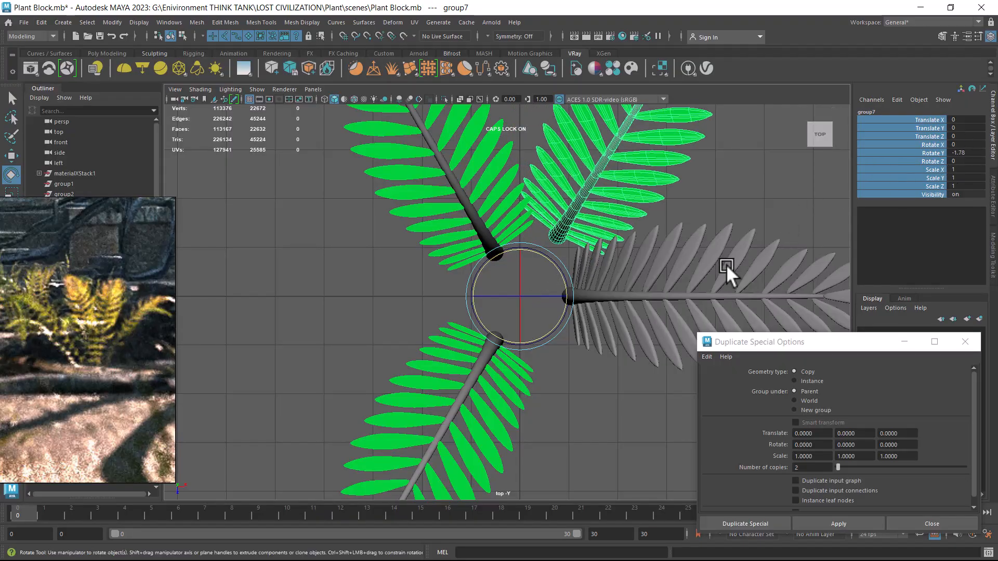
pyautogui.click(968, 153)
pyautogui.write('0')
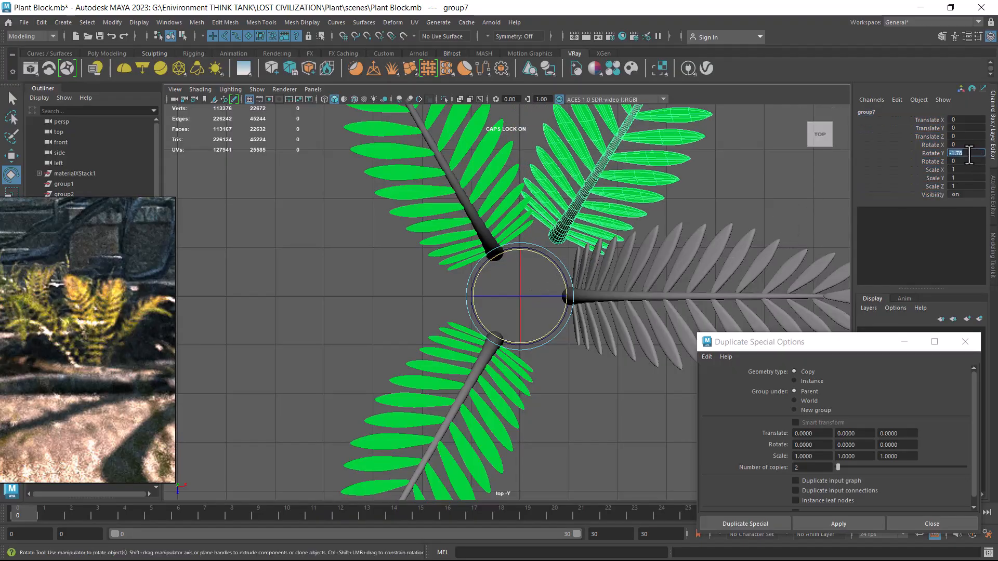
pyautogui.press('Return')
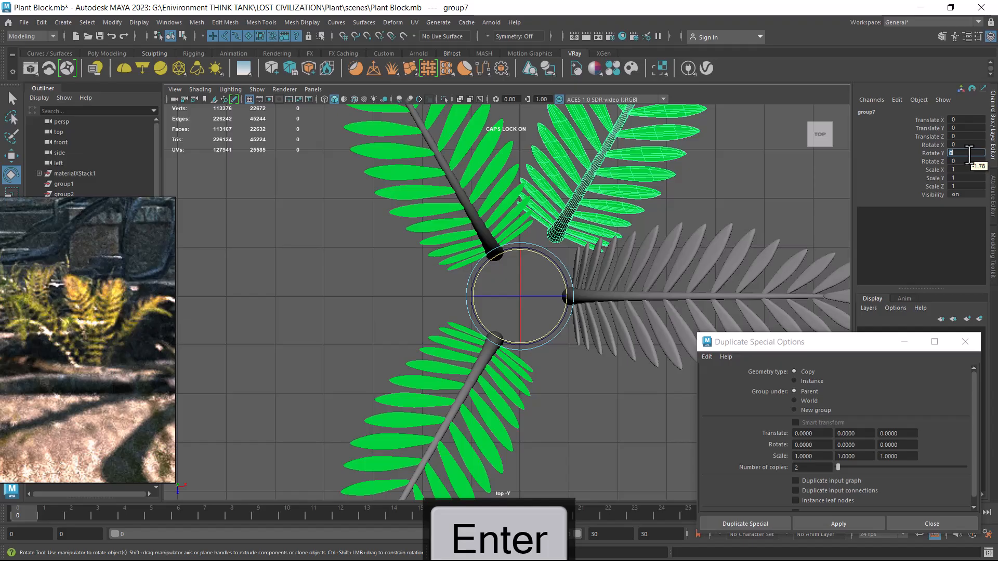
# Duplicate the outer frond group with a Rotate Y of 120 for the two copies and close the options
pyautogui.click(811, 445)
pyautogui.click(862, 446)
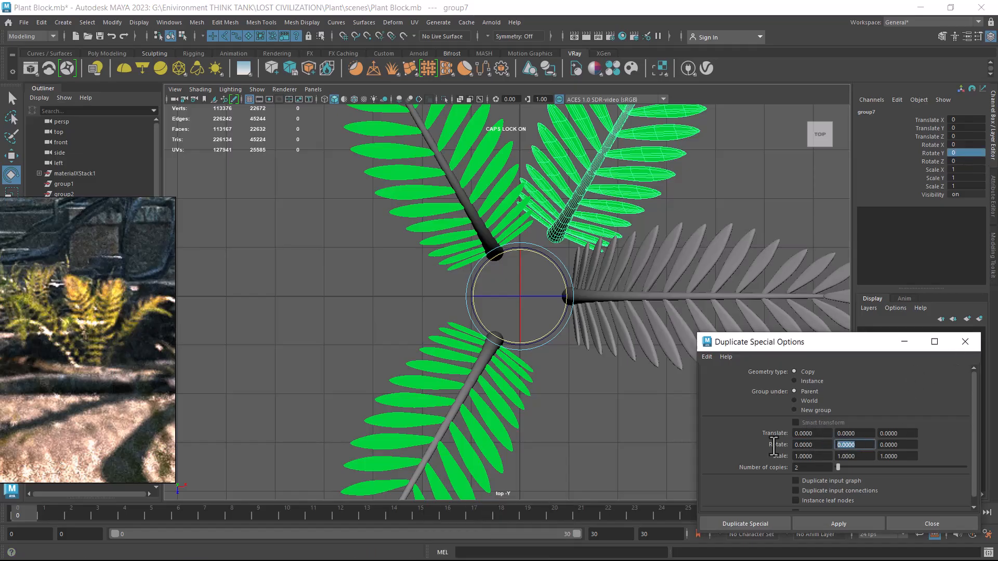
pyautogui.moveTo(847, 347); pyautogui.dragTo(795, 248)
pyautogui.write('120')
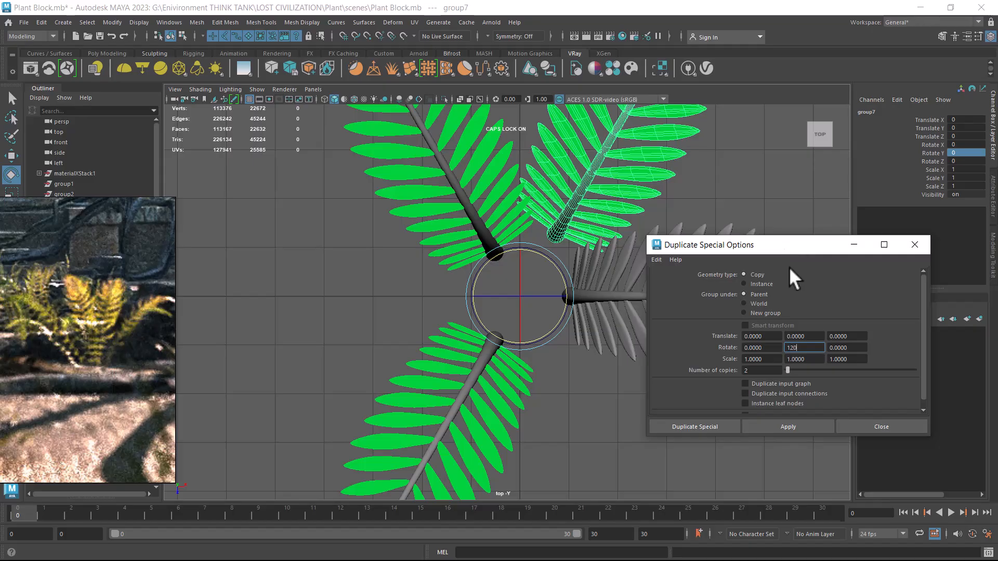
pyautogui.click(797, 427)
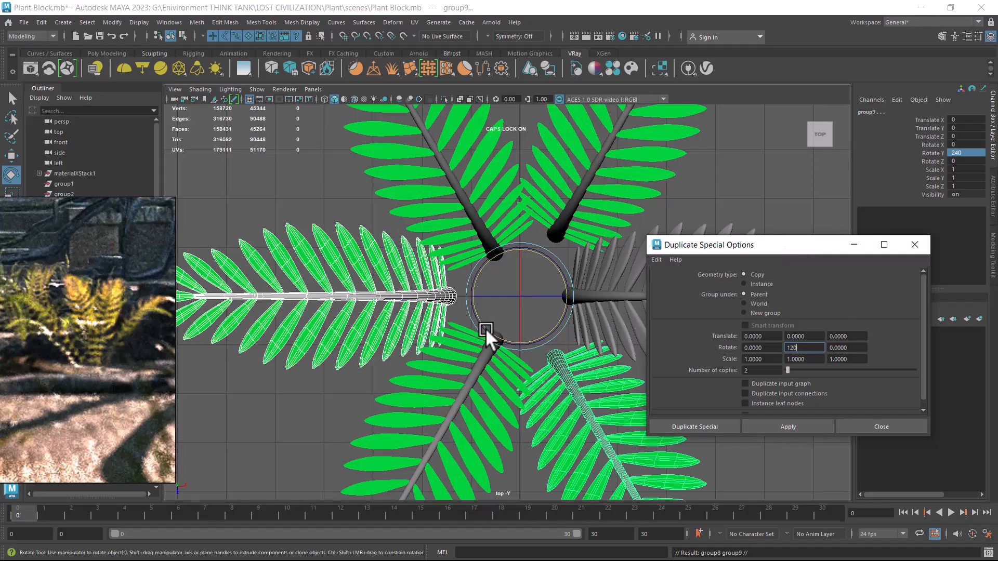
pyautogui.click(903, 429)
# Clear the selection and examine the arrangement of the six fronds around the circle in the top and perspective views
pyautogui.keyDown('alt'); pyautogui.moveTo(567, 385); pyautogui.dragTo(597, 352, button='right'); pyautogui.keyUp('alt')
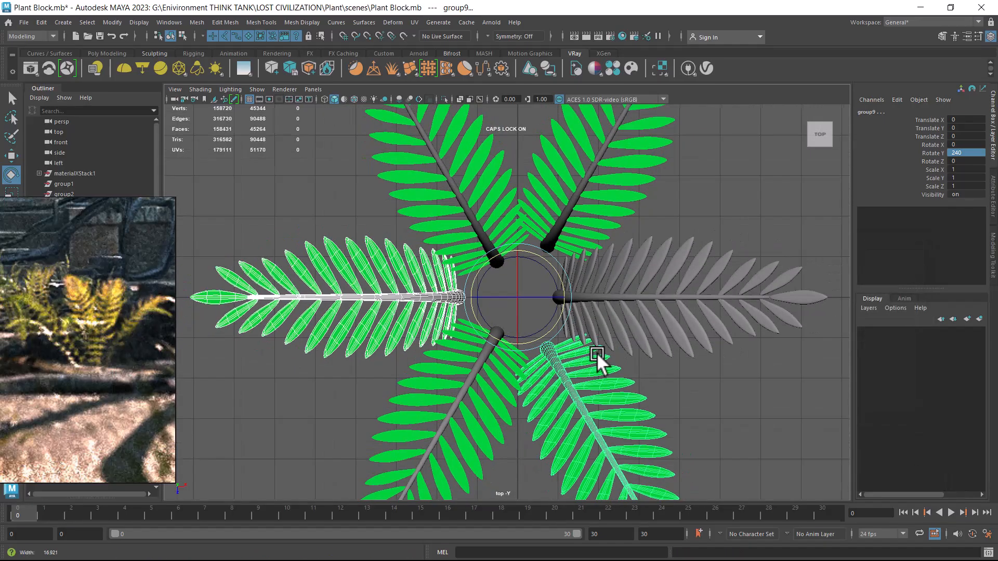
pyautogui.press('w')
pyautogui.press('space')
pyautogui.moveTo(612, 354); pyautogui.dragTo(650, 265)
pyautogui.keyDown('alt'); pyautogui.moveTo(650, 265); pyautogui.dragTo(672, 311, button='right'); pyautogui.keyUp('alt')
pyautogui.keyDown('alt'); pyautogui.moveTo(672, 311); pyautogui.dragTo(649, 308, button='middle'); pyautogui.keyUp('alt')
pyautogui.keyDown('alt'); pyautogui.moveTo(648, 307); pyautogui.dragTo(666, 301); pyautogui.keyUp('alt')
pyautogui.moveTo(666, 301)
pyautogui.keyDown('alt'); pyautogui.mouseDown(button='right')
pyautogui.moveTo(720, 375)
pyautogui.moveTo(664, 311)
pyautogui.mouseUp(button='right'); pyautogui.keyUp('alt')
pyautogui.keyDown('alt'); pyautogui.moveTo(664, 312); pyautogui.dragTo(622, 322); pyautogui.keyUp('alt')
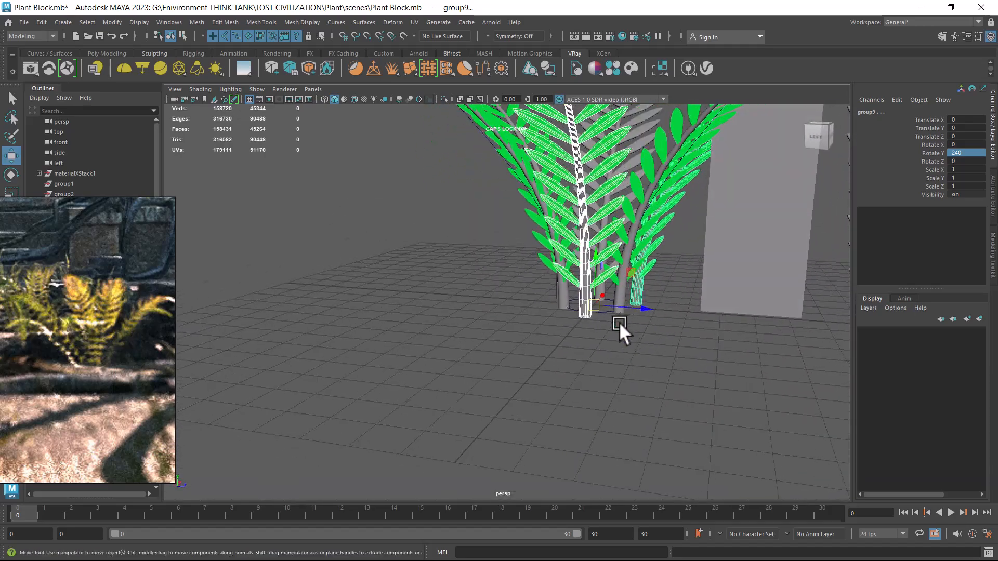
pyautogui.keyDown('alt'); pyautogui.moveTo(621, 322); pyautogui.dragTo(650, 277, button='right'); pyautogui.keyUp('alt')
pyautogui.click(687, 381)
pyautogui.keyDown('alt'); pyautogui.moveTo(688, 380); pyautogui.dragTo(687, 288, button='right'); pyautogui.keyUp('alt')
pyautogui.keyDown('alt'); pyautogui.moveTo(686, 288); pyautogui.dragTo(674, 308); pyautogui.keyUp('alt')
pyautogui.keyDown('alt'); pyautogui.moveTo(585, 276); pyautogui.dragTo(667, 344, button='right'); pyautogui.keyUp('alt')
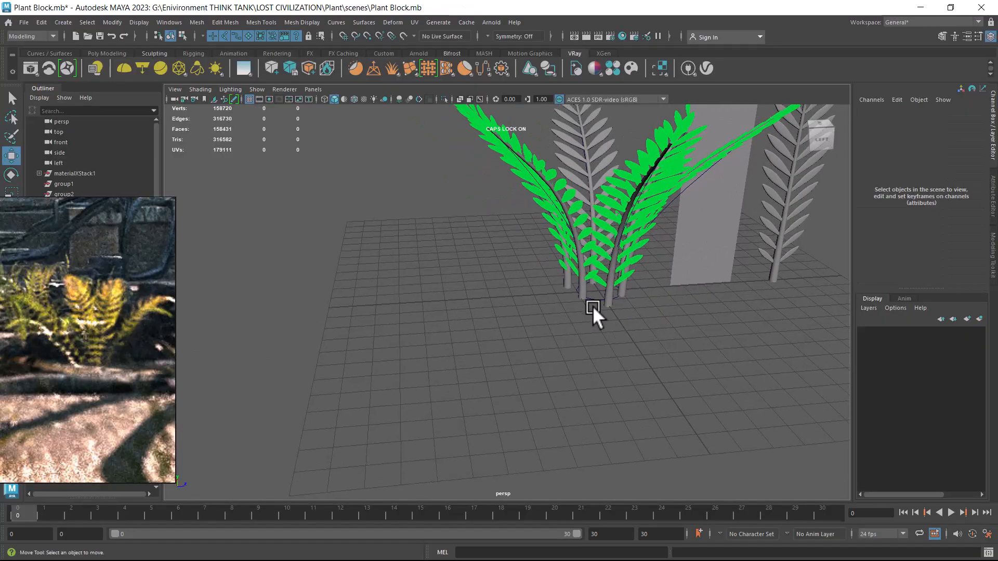
# Select the whole group of the inner frond that has Rotate Y 120
pyautogui.click(582, 289)
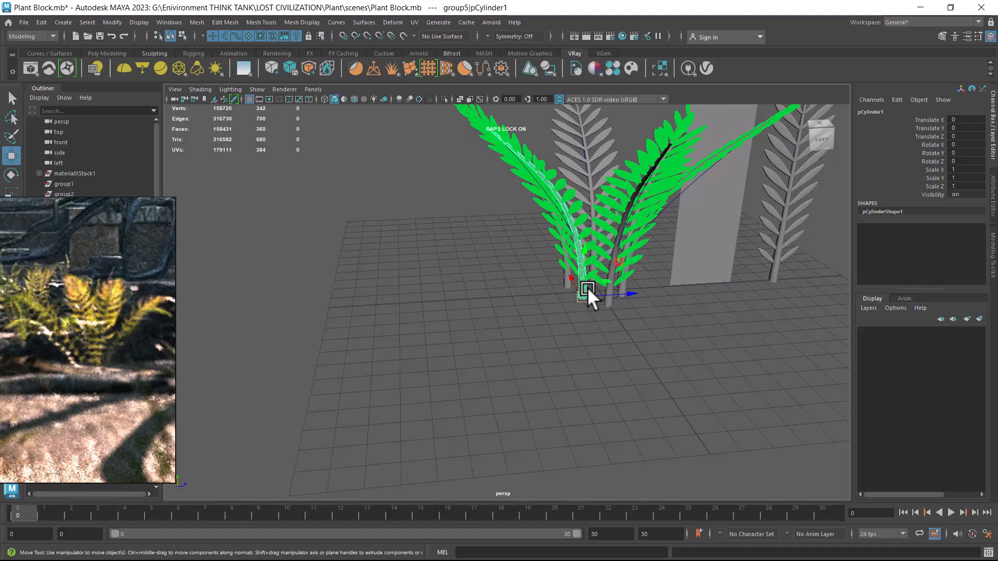
pyautogui.press('Up')
pyautogui.keyDown('alt'); pyautogui.moveTo(587, 287); pyautogui.dragTo(532, 286); pyautogui.keyUp('alt')
pyautogui.scroll(-6, 597, 322)
pyautogui.keyDown('alt'); pyautogui.moveTo(532, 285); pyautogui.dragTo(553, 312, button='right'); pyautogui.keyUp('alt')
pyautogui.keyDown('alt'); pyautogui.moveTo(547, 234); pyautogui.dragTo(588, 343, button='middle'); pyautogui.keyUp('alt')
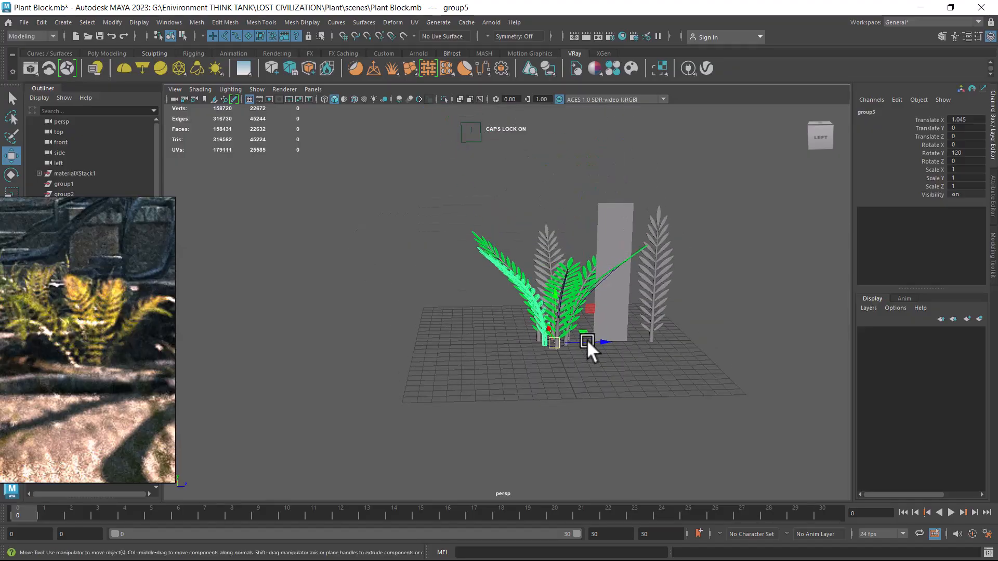
pyautogui.keyDown('alt'); pyautogui.moveTo(587, 343); pyautogui.dragTo(593, 364); pyautogui.keyUp('alt')
pyautogui.keyDown('alt'); pyautogui.moveTo(593, 364); pyautogui.dragTo(625, 398, button='right'); pyautogui.keyUp('alt')
pyautogui.keyDown('alt'); pyautogui.moveTo(625, 397); pyautogui.dragTo(612, 360, button='middle'); pyautogui.keyUp('alt')
pyautogui.moveTo(612, 360)
pyautogui.keyDown('alt'); pyautogui.mouseDown()
pyautogui.moveTo(616, 382)
pyautogui.moveTo(603, 358)
pyautogui.mouseUp(); pyautogui.keyUp('alt')
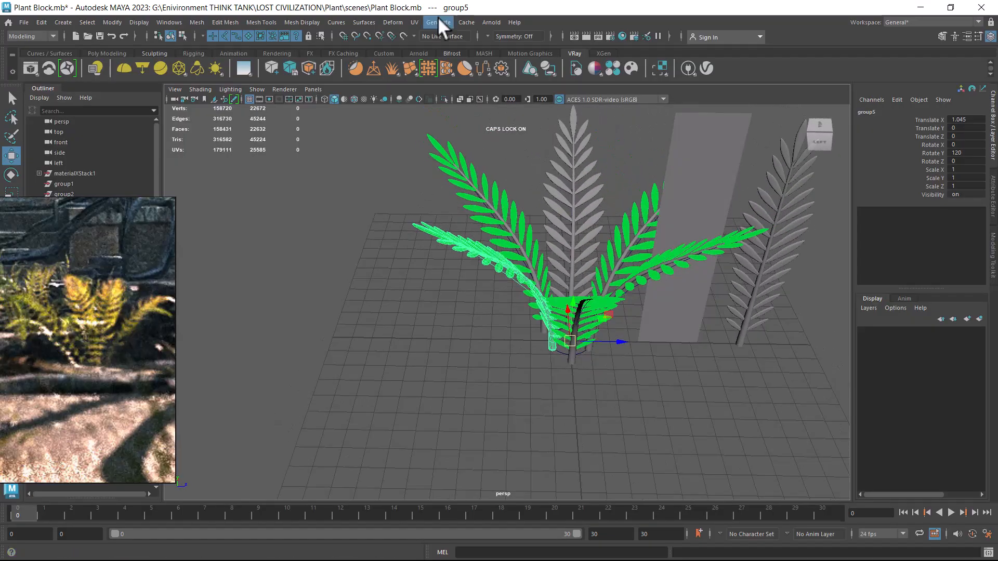
# Add a nonlinear Bend deformer to the selected frond and set its Curvature to about 29.794
pyautogui.click(393, 22)
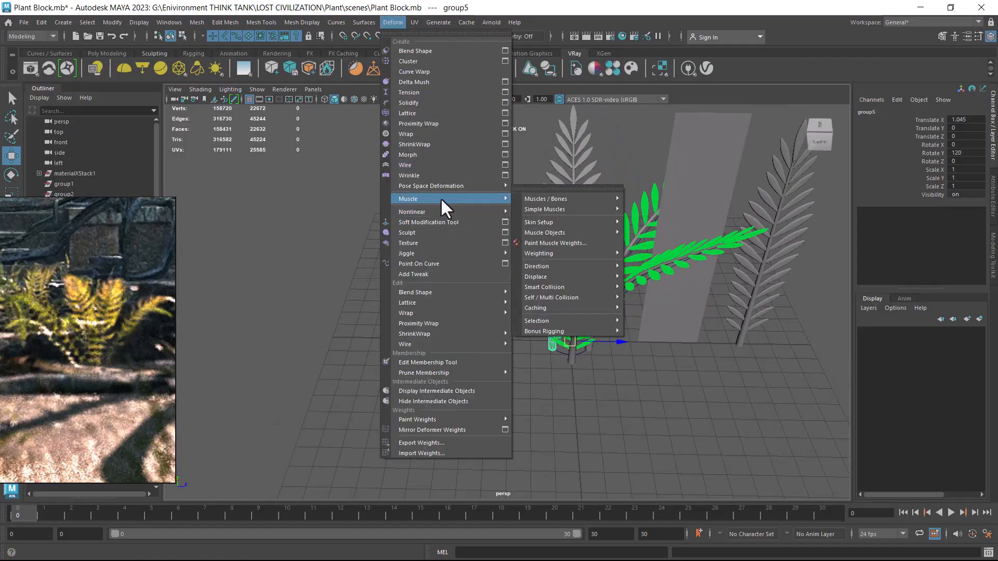
pyautogui.moveTo(443, 211)
pyautogui.click(545, 211)
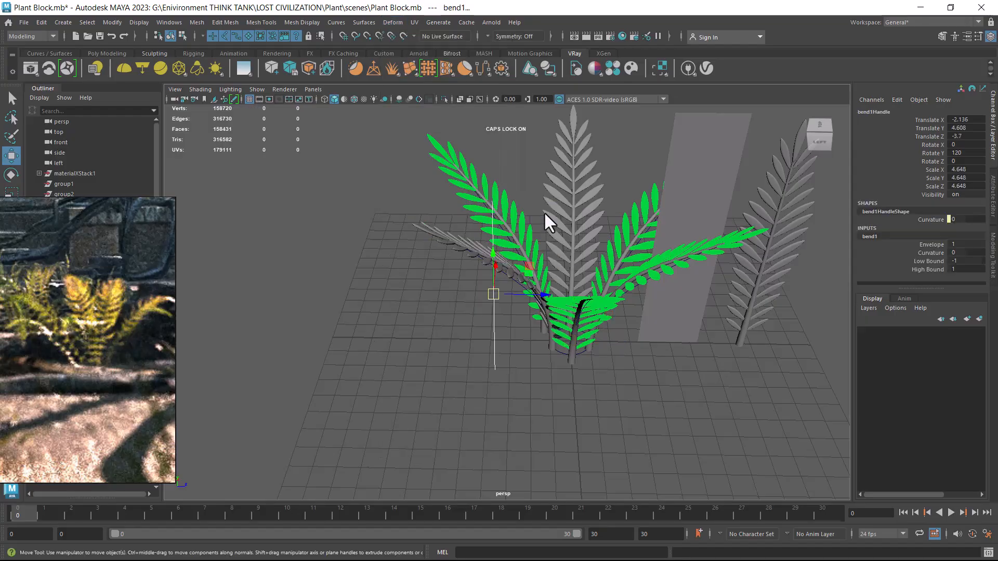
pyautogui.keyDown('alt'); pyautogui.moveTo(629, 341); pyautogui.dragTo(611, 350); pyautogui.keyUp('alt')
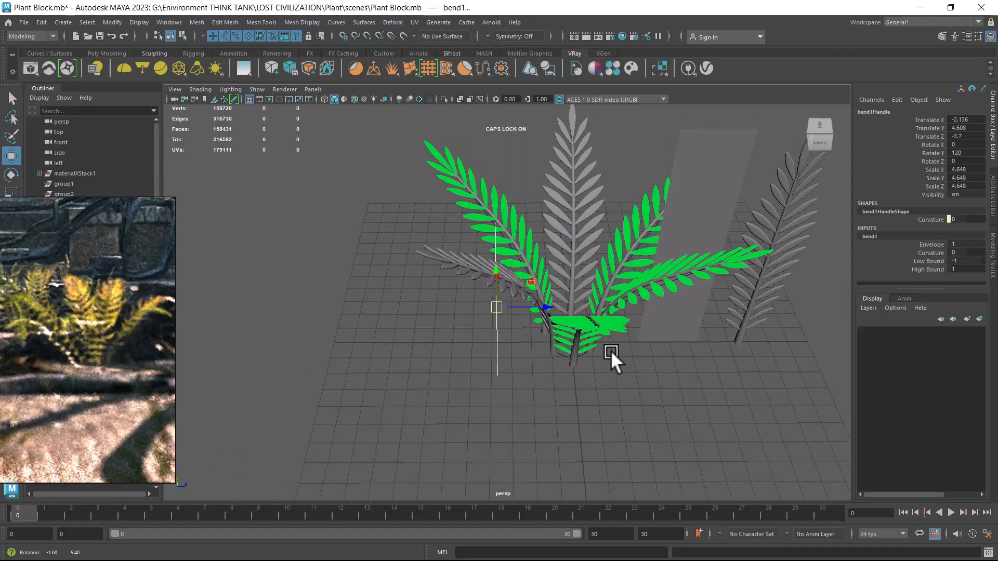
pyautogui.click(927, 252)
pyautogui.moveTo(693, 296); pyautogui.dragTo(704, 289, button='middle')
pyautogui.keyDown('alt'); pyautogui.moveTo(703, 289); pyautogui.dragTo(660, 338); pyautogui.keyUp('alt')
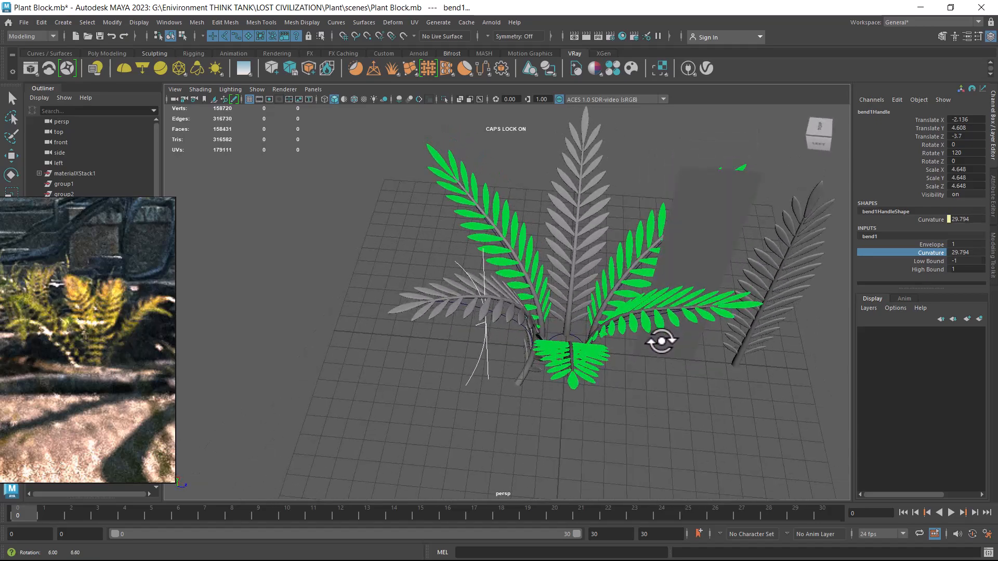
# Move the bend handle onto the frond's stem base in the top view, at Translate X -0.819, Translate Z -1.427
pyautogui.press('w')
pyautogui.moveTo(535, 327)
pyautogui.mouseDown()
pyautogui.moveTo(589, 313)
pyautogui.moveTo(590, 322)
pyautogui.moveTo(552, 325)
pyautogui.moveTo(563, 316)
pyautogui.moveTo(550, 298)
pyautogui.moveTo(526, 336)
pyautogui.mouseUp()
pyautogui.press('space')
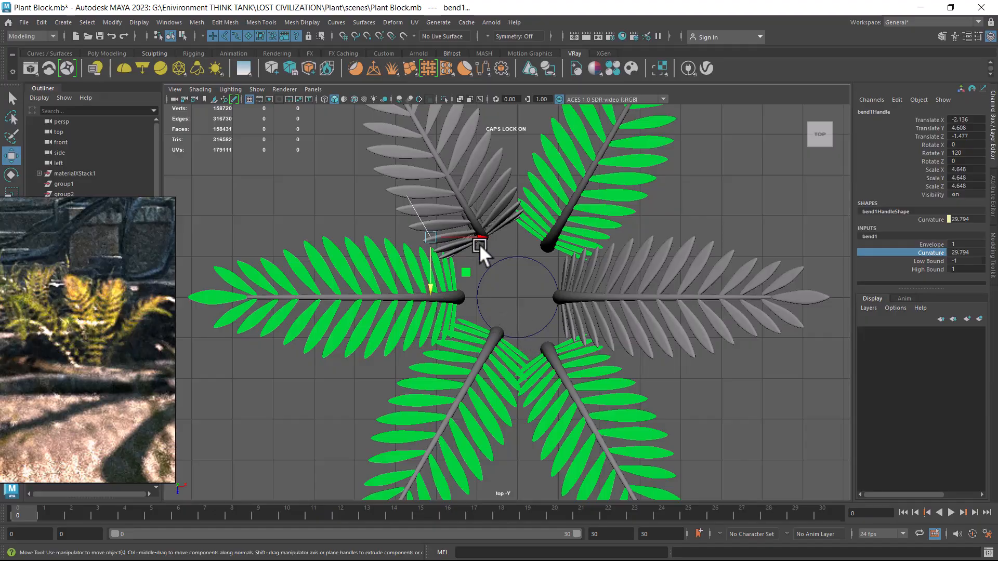
pyautogui.moveTo(470, 242); pyautogui.dragTo(468, 191)
pyautogui.press('w')
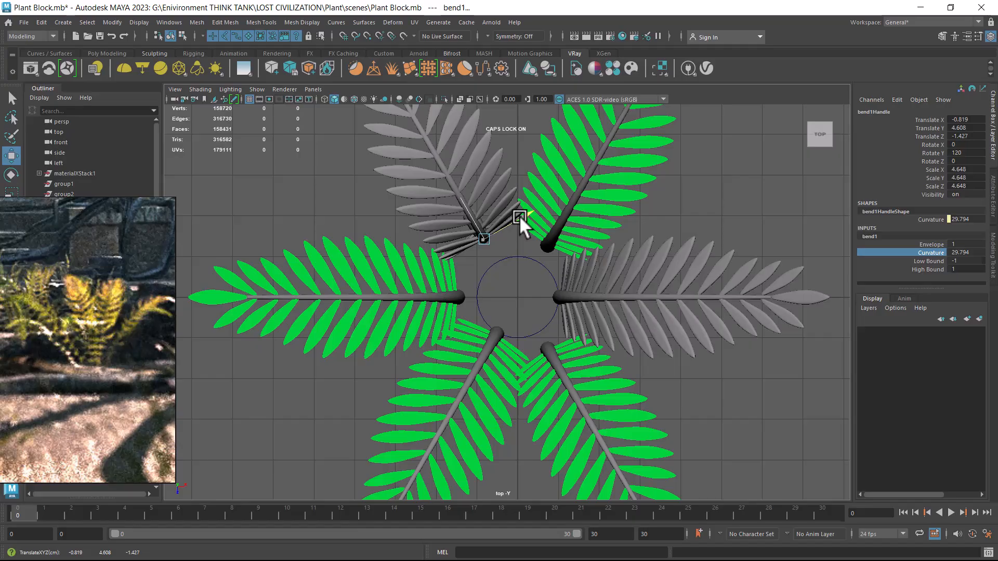
# Lower the bend handle to Translate Y -0.957 and set the bend's Curvature to about 24.064
pyautogui.press('space')
pyautogui.moveTo(510, 268); pyautogui.dragTo(516, 181)
pyautogui.keyDown('alt'); pyautogui.moveTo(556, 249); pyautogui.dragTo(579, 276); pyautogui.keyUp('alt')
pyautogui.moveTo(525, 238); pyautogui.dragTo(533, 256)
pyautogui.moveTo(784, 291); pyautogui.dragTo(701, 318, button='middle')
pyautogui.keyDown('alt'); pyautogui.moveTo(700, 318); pyautogui.dragTo(732, 352); pyautogui.keyUp('alt')
pyautogui.press('w')
pyautogui.moveTo(555, 267); pyautogui.dragTo(563, 392)
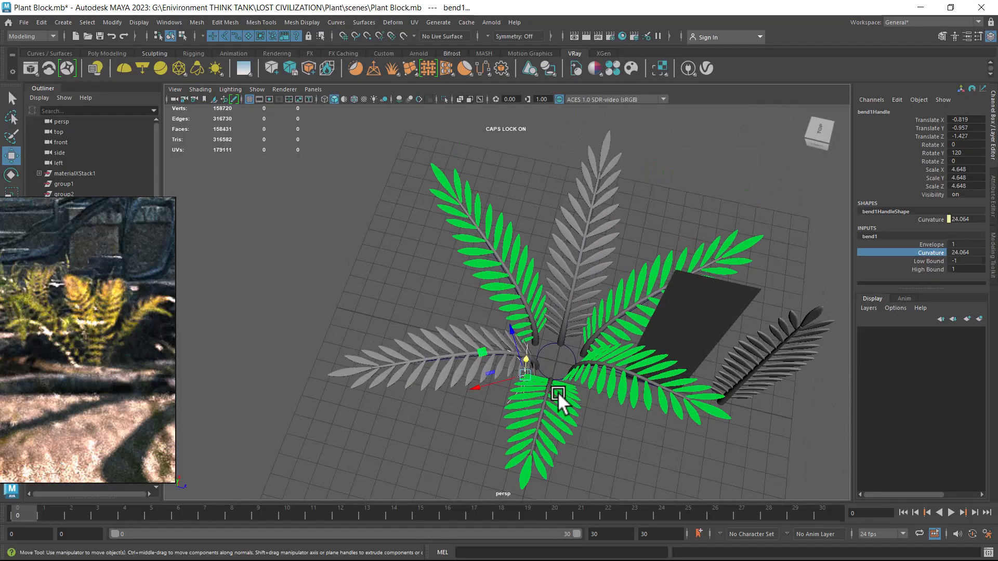
# Move the first bend handle to the guide circle's centre, at Translate X 0.038, Translate Z 0.057
pyautogui.click(502, 387)
pyautogui.hotkey('ctrl', 'z')
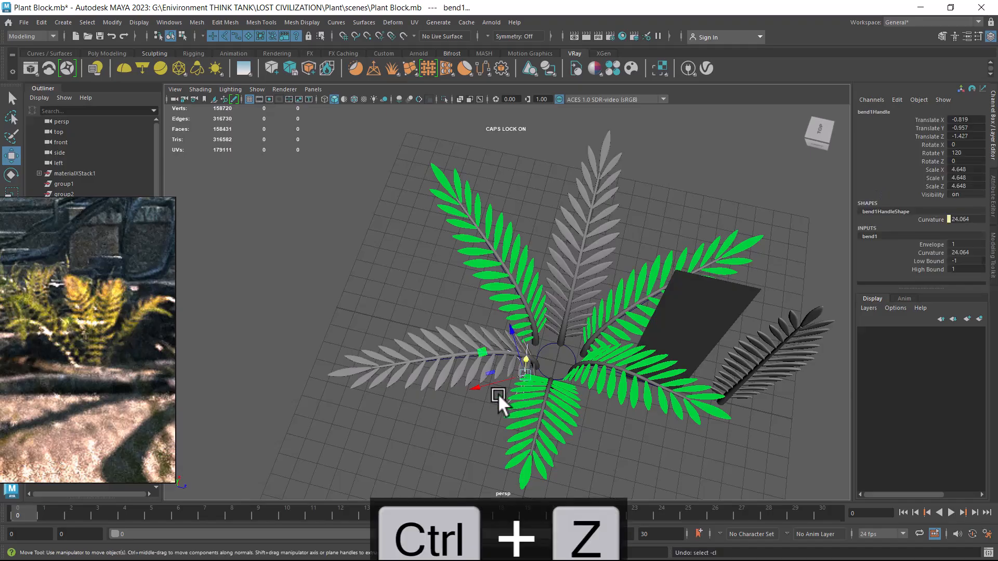
pyautogui.moveTo(476, 385); pyautogui.dragTo(518, 316)
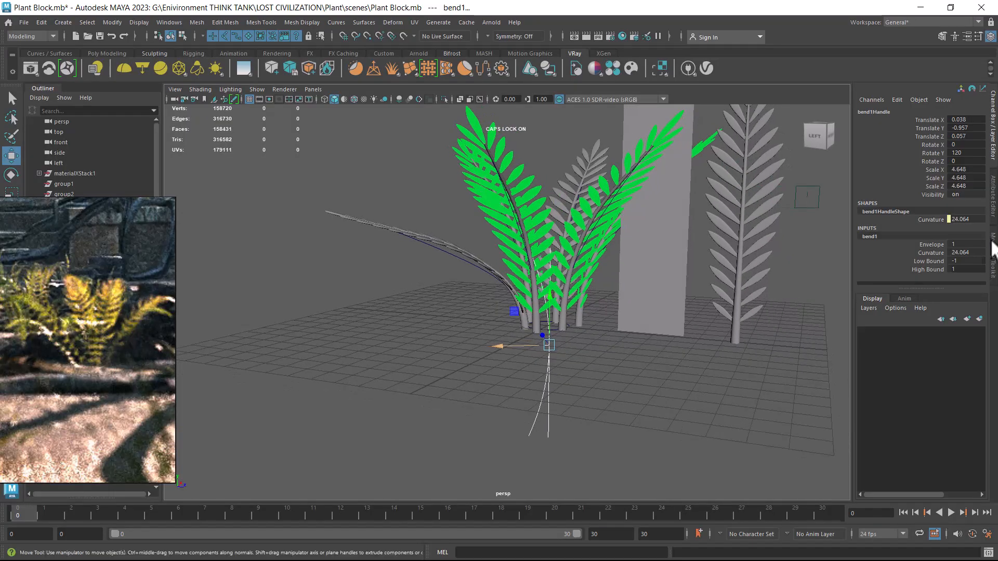
pyautogui.click(474, 294)
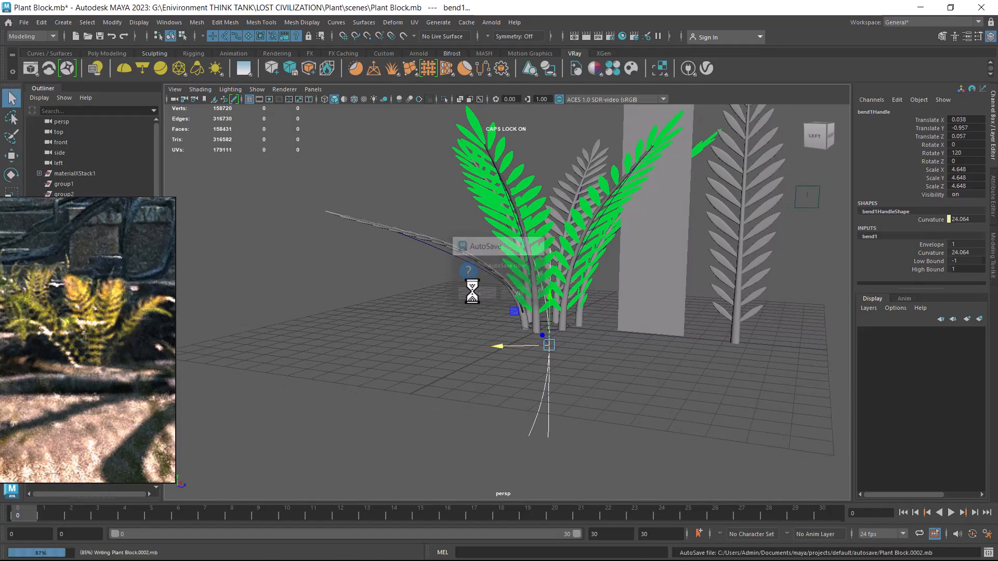
pyautogui.keyDown('alt'); pyautogui.moveTo(476, 335); pyautogui.dragTo(495, 351); pyautogui.keyUp('alt')
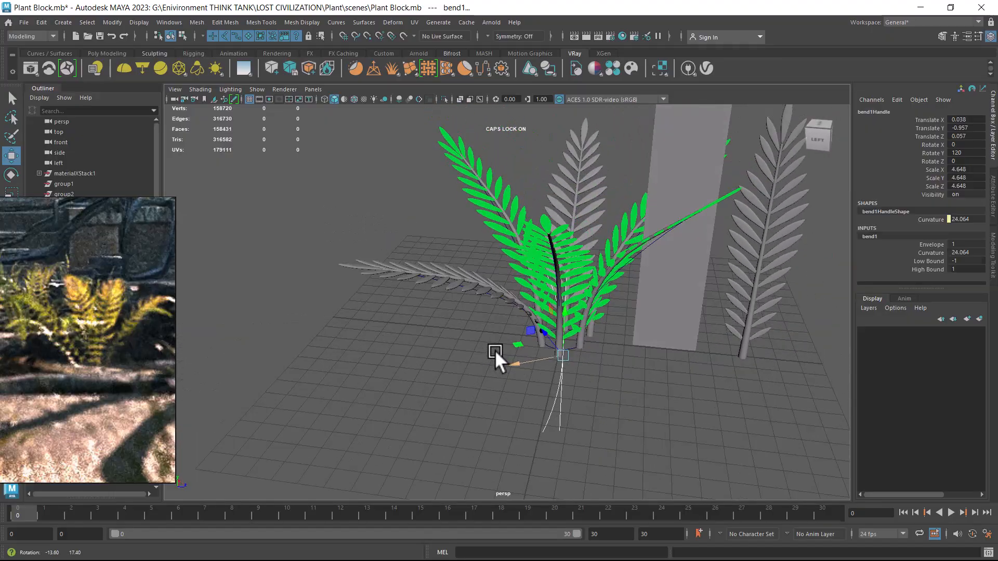
pyautogui.keyDown('alt'); pyautogui.moveTo(598, 350); pyautogui.dragTo(659, 379); pyautogui.keyUp('alt')
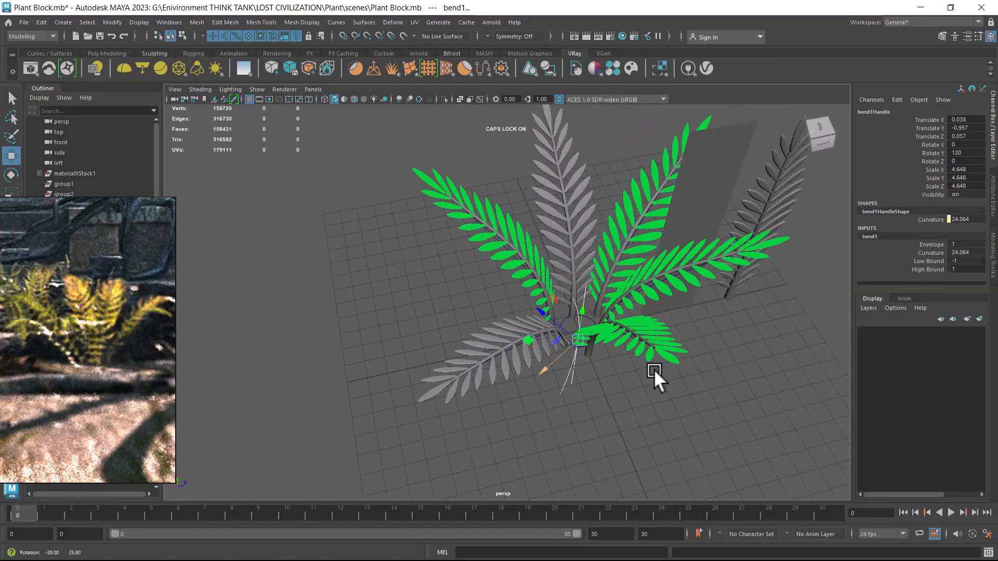
# Add a nonlinear Bend deformer to the whole inner frond group that has Rotate Y 240 and set its Curvature to about 29.794
pyautogui.click(597, 303)
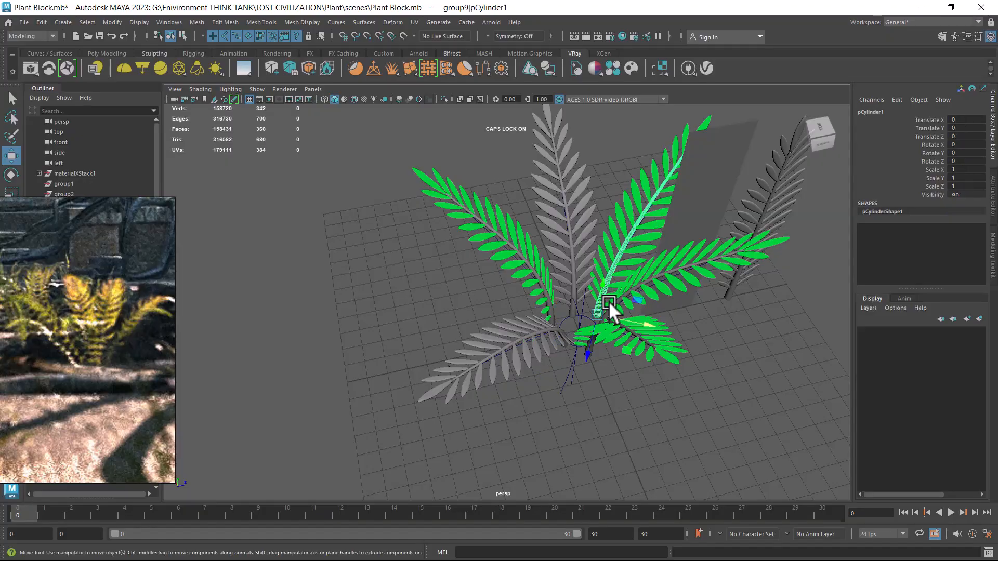
pyautogui.press('Up')
pyautogui.click(393, 22)
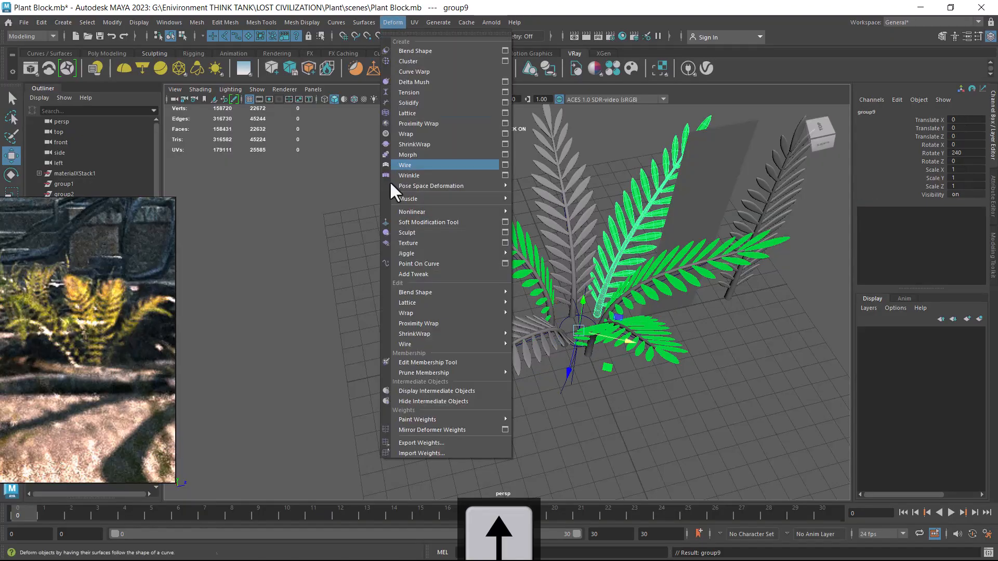
pyautogui.moveTo(433, 213)
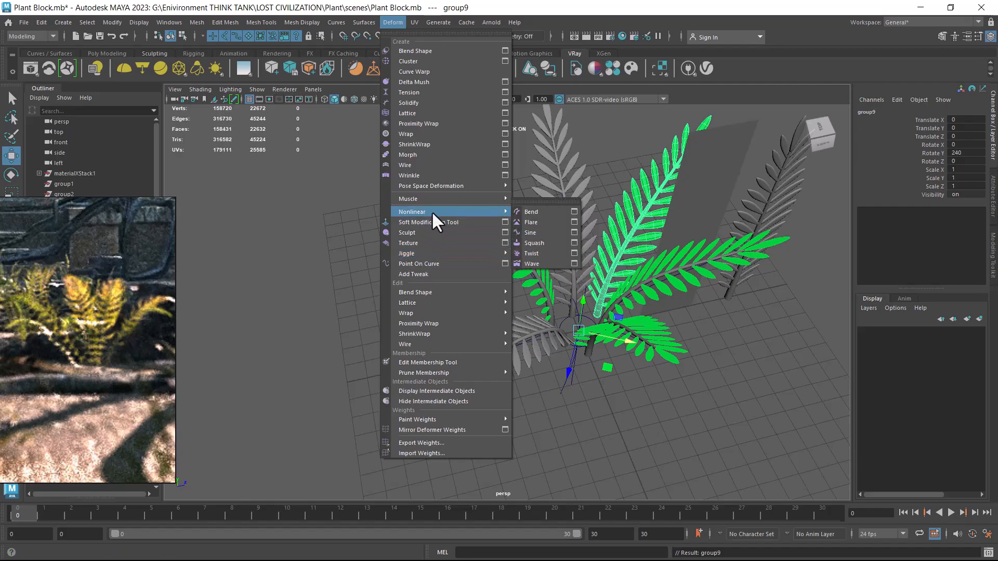
pyautogui.click(541, 211)
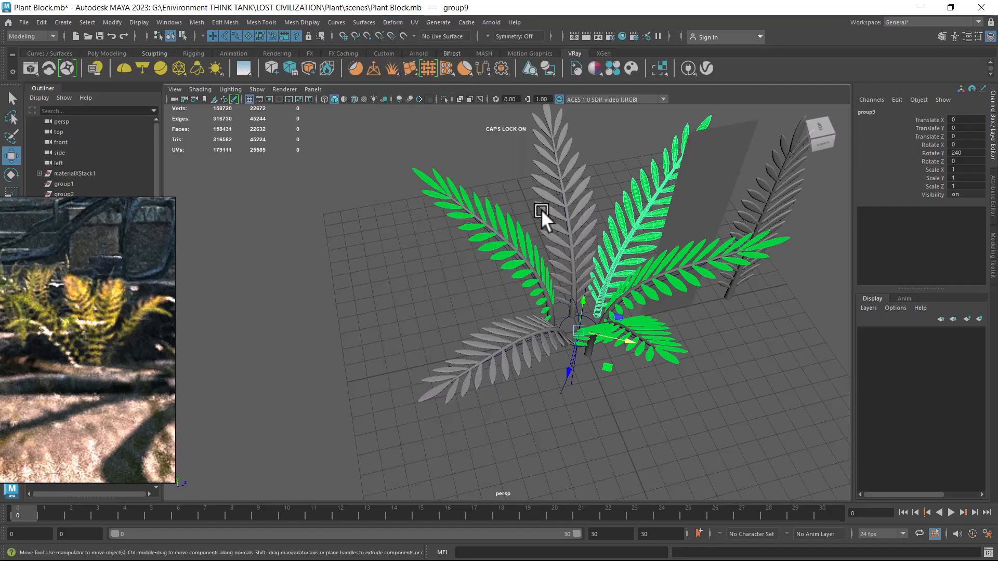
pyautogui.keyDown('alt'); pyautogui.moveTo(740, 382); pyautogui.dragTo(479, 342); pyautogui.keyUp('alt')
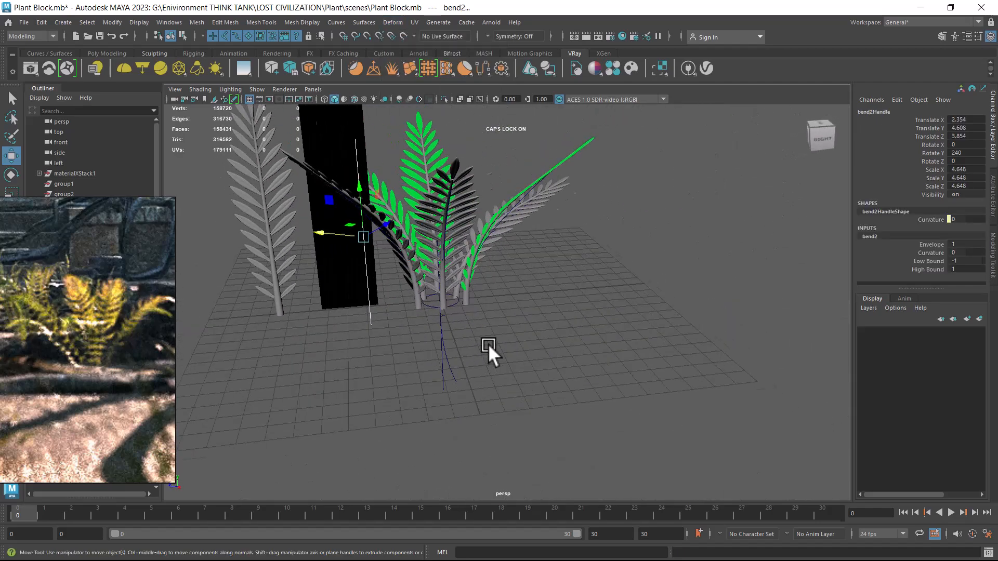
pyautogui.keyDown('alt'); pyautogui.moveTo(480, 342); pyautogui.dragTo(522, 355, button='middle'); pyautogui.keyUp('alt')
pyautogui.click(929, 253)
pyautogui.moveTo(720, 302); pyautogui.dragTo(737, 303, button='middle')
pyautogui.keyDown('alt'); pyautogui.moveTo(737, 302); pyautogui.dragTo(632, 336); pyautogui.keyUp('alt')
# Move the new bend handle toward its frond's stem base in the top view, at Translate X 1.061, Translate Z 1.775
pyautogui.press('w')
pyautogui.press('space')
pyautogui.moveTo(531, 336); pyautogui.dragTo(472, 332)
pyautogui.keyDown('alt'); pyautogui.moveTo(555, 309); pyautogui.dragTo(509, 372, button='middle'); pyautogui.keyUp('alt')
pyautogui.moveTo(481, 300); pyautogui.dragTo(503, 335)
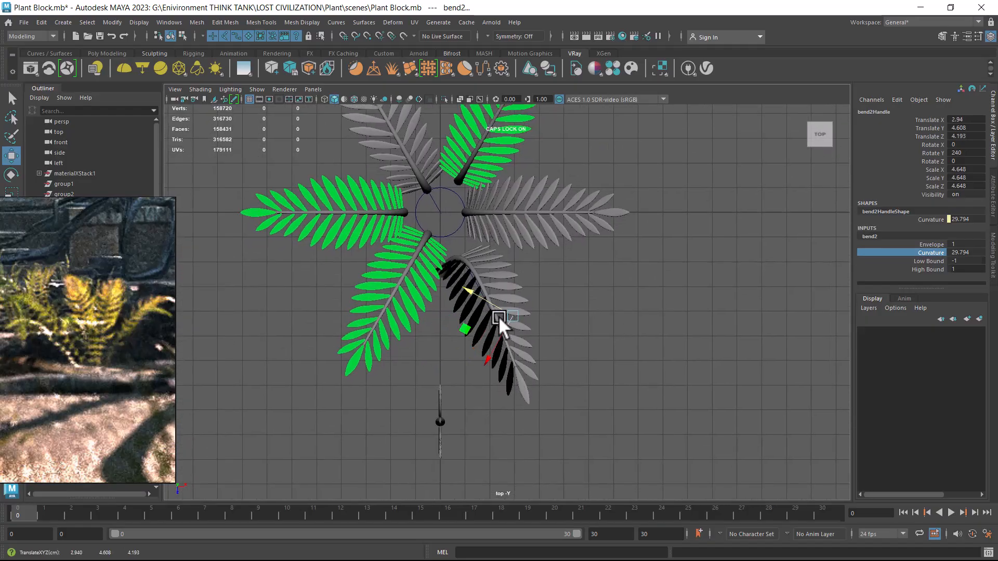
pyautogui.hotkey('ctrl', 'z')
pyautogui.hotkey('ctrl', 'z')
pyautogui.hotkey('ctrl', 'z')
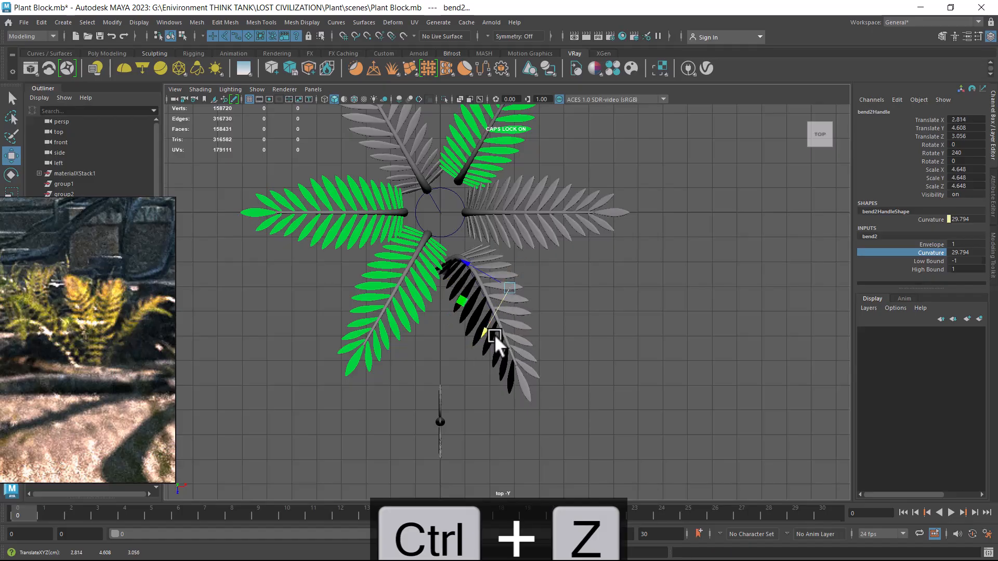
pyautogui.moveTo(478, 292); pyautogui.dragTo(440, 236)
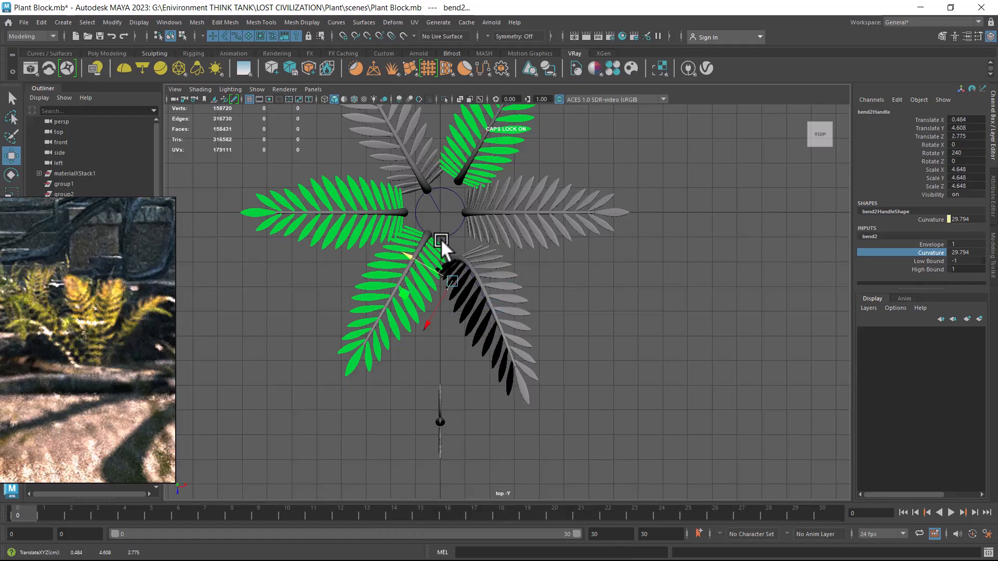
pyautogui.moveTo(433, 321); pyautogui.dragTo(438, 292)
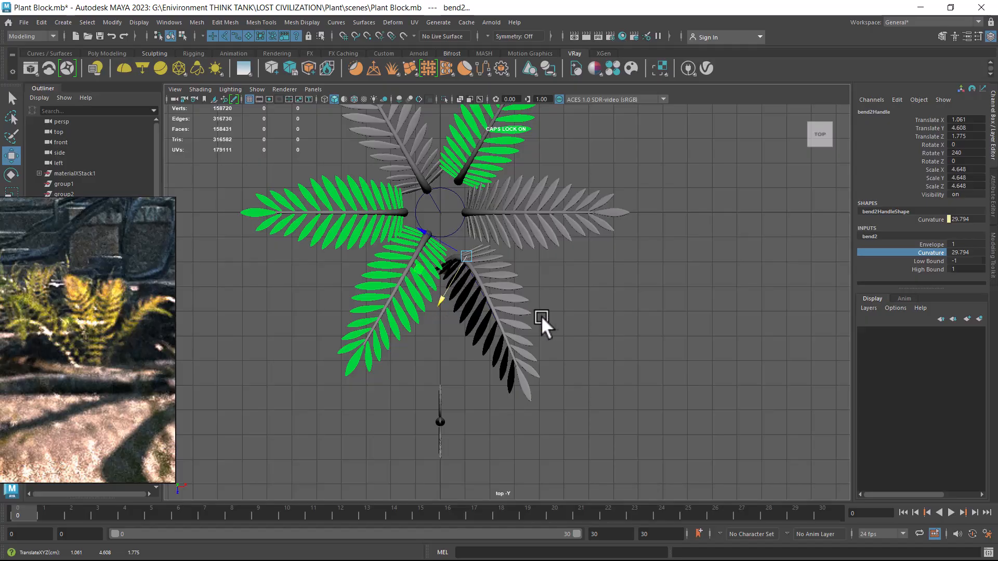
# Turn the second bend handle around its vertical axis to Rotate Y 299.068
pyautogui.press('space')
pyautogui.moveTo(552, 318); pyautogui.dragTo(567, 185)
pyautogui.keyDown('alt'); pyautogui.moveTo(573, 286); pyautogui.dragTo(520, 247); pyautogui.keyUp('alt')
pyautogui.press('e')
pyautogui.moveTo(442, 272); pyautogui.dragTo(499, 276)
pyautogui.press('space')
pyautogui.press('space')
pyautogui.moveTo(526, 340); pyautogui.dragTo(527, 311)
pyautogui.keyDown('alt'); pyautogui.moveTo(529, 312); pyautogui.dragTo(606, 293); pyautogui.keyUp('alt')
pyautogui.keyDown('alt'); pyautogui.moveTo(606, 293); pyautogui.dragTo(614, 295, button='right'); pyautogui.keyUp('alt')
pyautogui.keyDown('alt'); pyautogui.moveTo(614, 294); pyautogui.dragTo(537, 322); pyautogui.keyUp('alt')
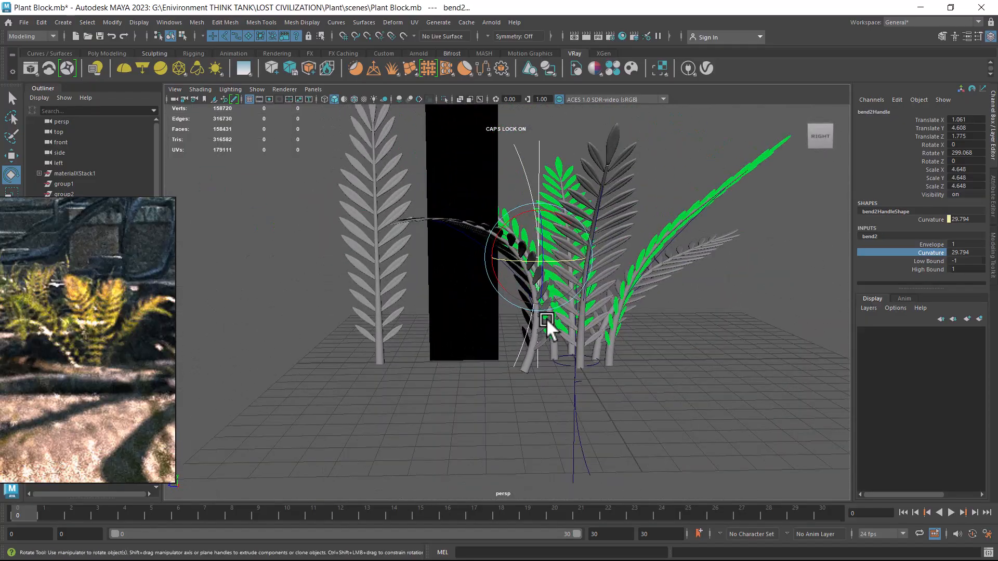
# Lower the second bend handle to Translate Y 0.262 and set the bend's Curvature to about 22.918
pyautogui.press('w')
pyautogui.moveTo(534, 224); pyautogui.dragTo(516, 377)
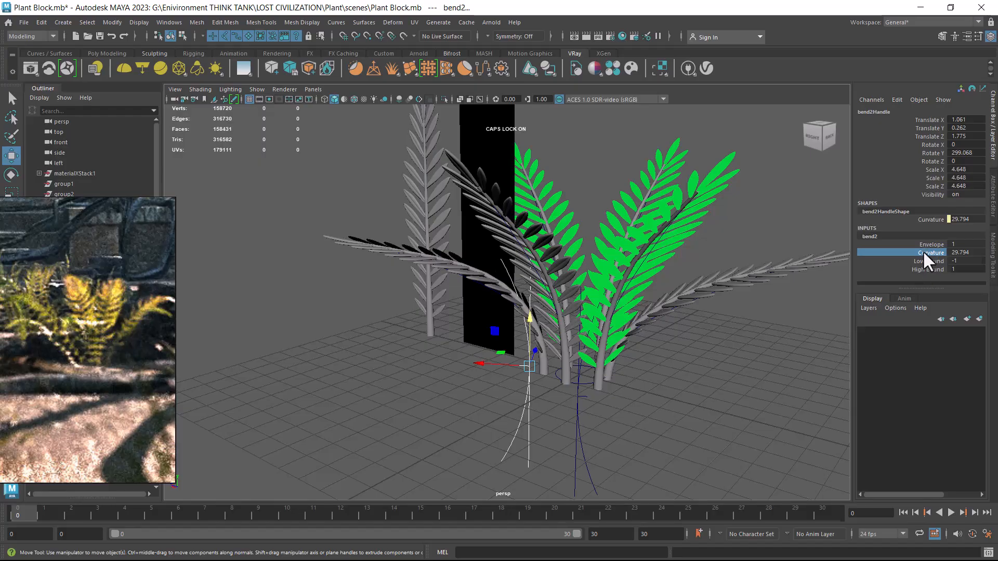
pyautogui.moveTo(566, 382); pyautogui.dragTo(566, 379, button='middle')
pyautogui.keyDown('alt'); pyautogui.moveTo(567, 378); pyautogui.dragTo(647, 340); pyautogui.keyUp('alt')
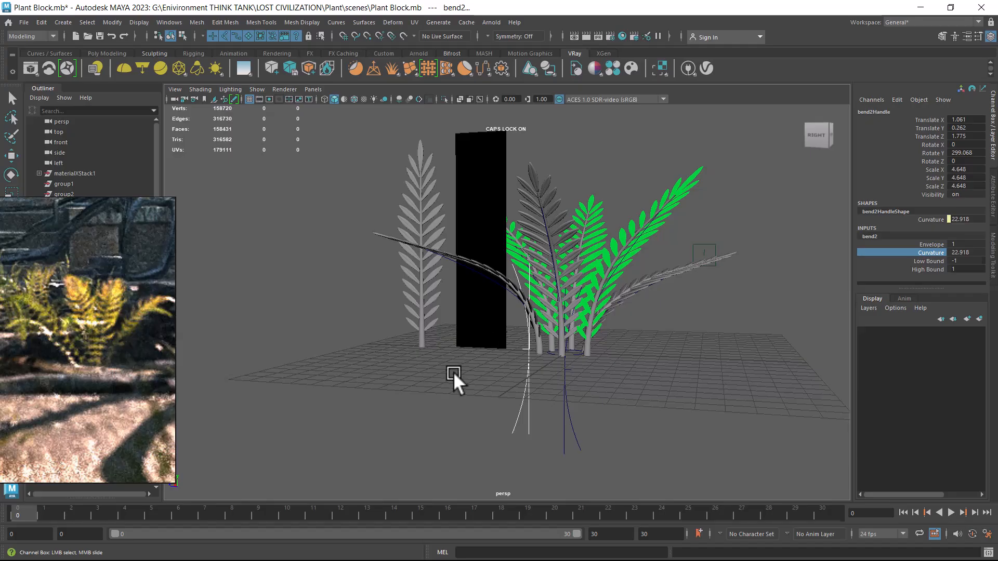
# Shift the second bend handle to Translate X 0.842, Translate Z 1.382 and tilt it to Rotate X 28.073, Rotate Y 306.436, Rotate Z -23.91
pyautogui.keyDown('alt'); pyautogui.moveTo(631, 336); pyautogui.dragTo(578, 420); pyautogui.keyUp('alt')
pyautogui.press('w')
pyautogui.scroll(3, 519, 393)
pyautogui.moveTo(488, 356); pyautogui.dragTo(561, 368)
pyautogui.press('e')
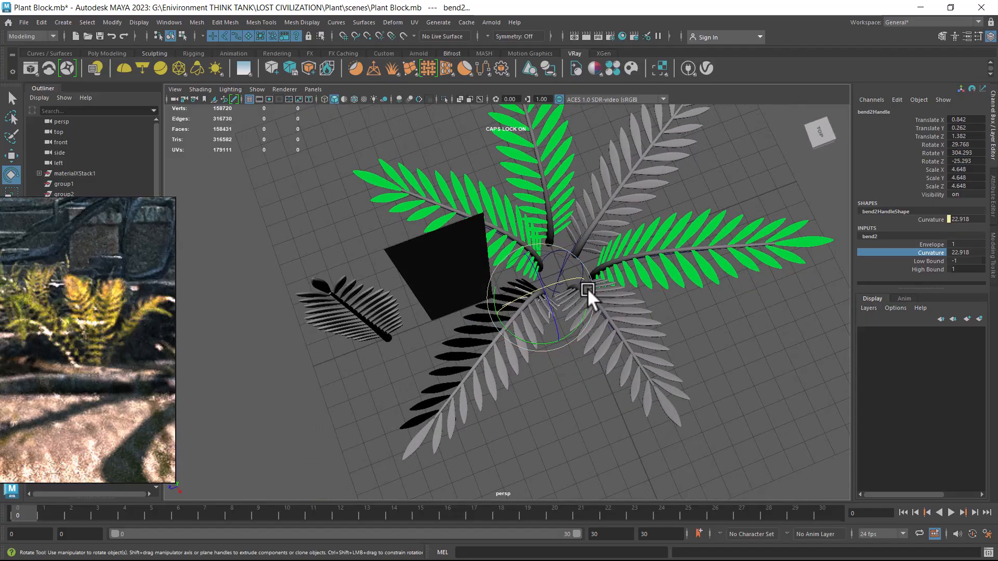
pyautogui.moveTo(575, 323); pyautogui.dragTo(532, 261)
pyautogui.press('w')
pyautogui.click(501, 188)
pyautogui.keyDown('alt'); pyautogui.moveTo(501, 188); pyautogui.dragTo(479, 257); pyautogui.keyUp('alt')
pyautogui.keyDown('alt'); pyautogui.moveTo(562, 372); pyautogui.dragTo(563, 383); pyautogui.keyUp('alt')
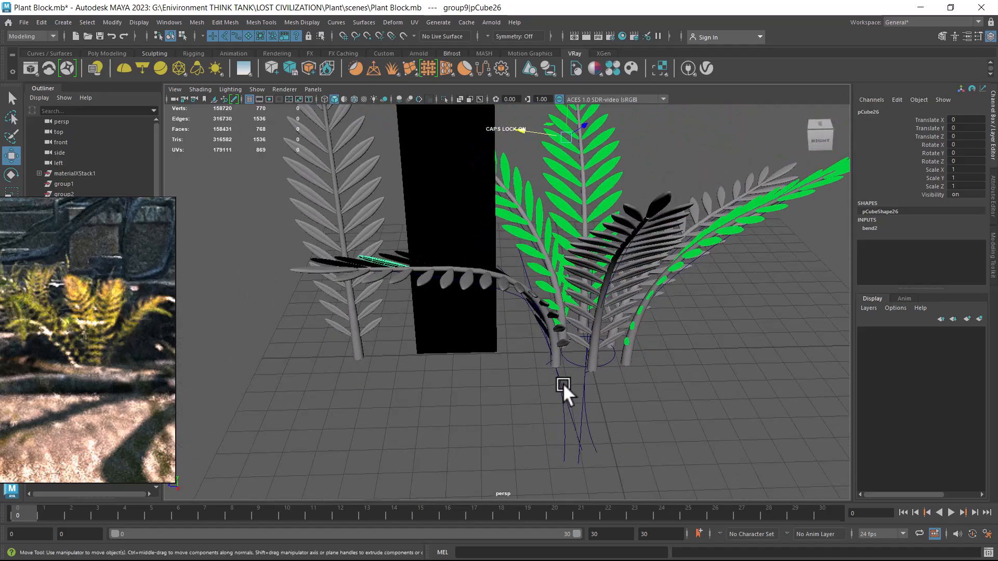
# Reselect the second bend handle and reposition it below the grid, at Translate X 0.801, Translate Y -3.155, Translate Z 0.387
pyautogui.click(558, 382)
pyautogui.moveTo(545, 336); pyautogui.dragTo(552, 301)
pyautogui.press('space')
pyautogui.press('space')
pyautogui.click(613, 391)
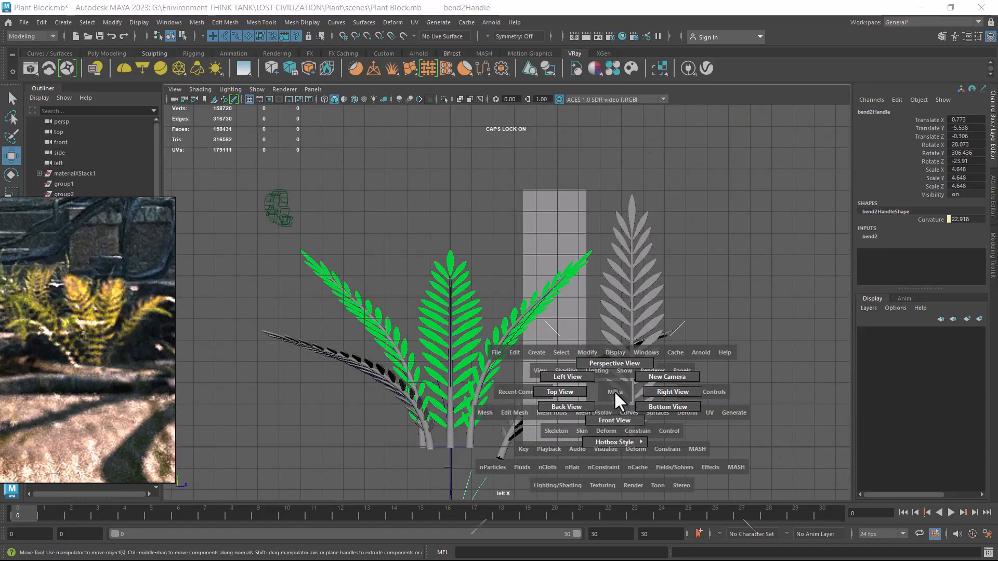
pyautogui.keyDown('alt'); pyautogui.moveTo(596, 406); pyautogui.dragTo(596, 263, button='middle'); pyautogui.keyUp('alt')
pyautogui.moveTo(450, 385); pyautogui.dragTo(447, 314)
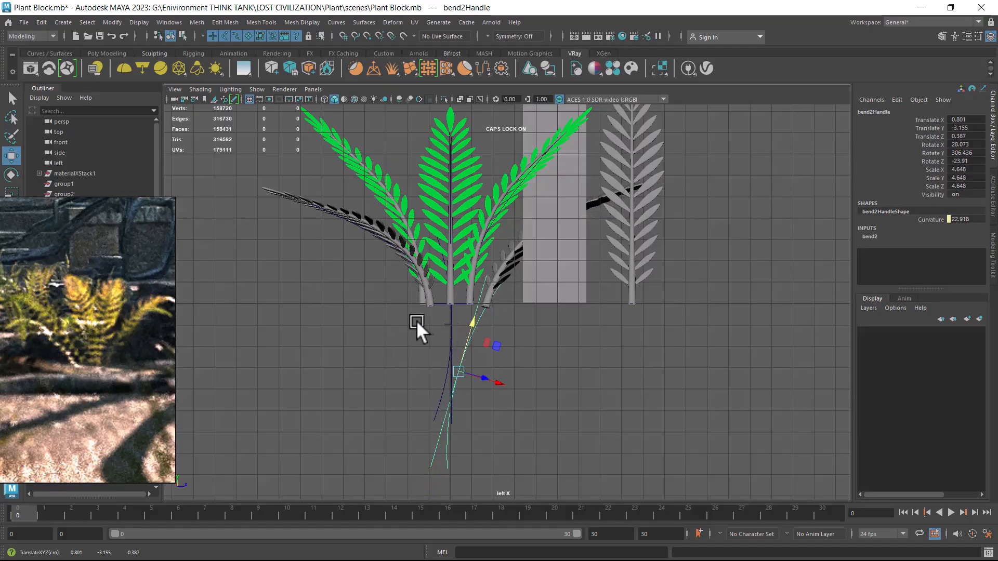
# Rotate the second bend handle to Rotate X 10.736, Rotate Y 326.35, Rotate Z -7.928
pyautogui.press('space')
pyautogui.moveTo(513, 379); pyautogui.dragTo(513, 224)
pyautogui.keyDown('alt'); pyautogui.moveTo(618, 292); pyautogui.dragTo(610, 330); pyautogui.keyUp('alt')
pyautogui.scroll(-3, 620, 279)
pyautogui.press('e')
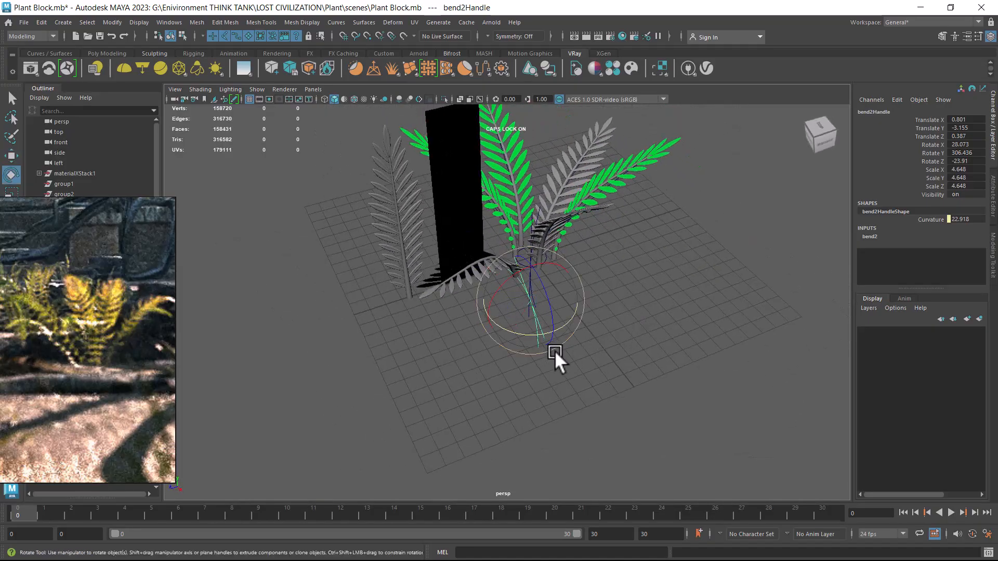
pyautogui.moveTo(526, 329); pyautogui.dragTo(545, 322)
pyautogui.keyDown('alt'); pyautogui.moveTo(628, 311); pyautogui.dragTo(539, 305); pyautogui.keyUp('alt')
pyautogui.press('w')
pyautogui.keyDown('alt'); pyautogui.moveTo(595, 334); pyautogui.dragTo(589, 358); pyautogui.keyUp('alt')
pyautogui.keyDown('alt'); pyautogui.moveTo(479, 385); pyautogui.dragTo(525, 359); pyautogui.keyUp('alt')
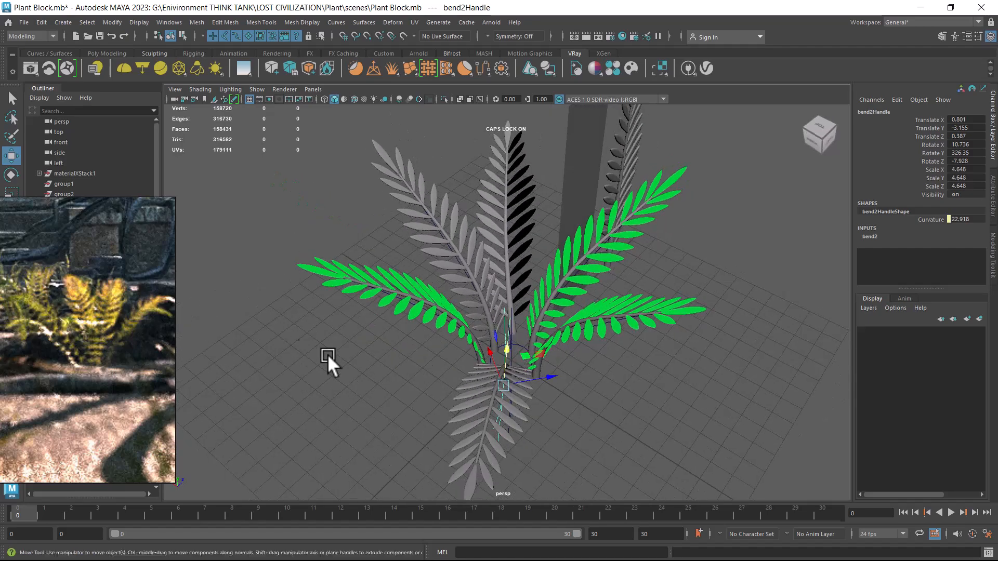
# Select the whole group of the outer frond with Rotate Y 240 and add a nonlinear Bend deformer to it
pyautogui.keyDown('alt'); pyautogui.moveTo(716, 311); pyautogui.dragTo(749, 303); pyautogui.keyUp('alt')
pyautogui.click(562, 327)
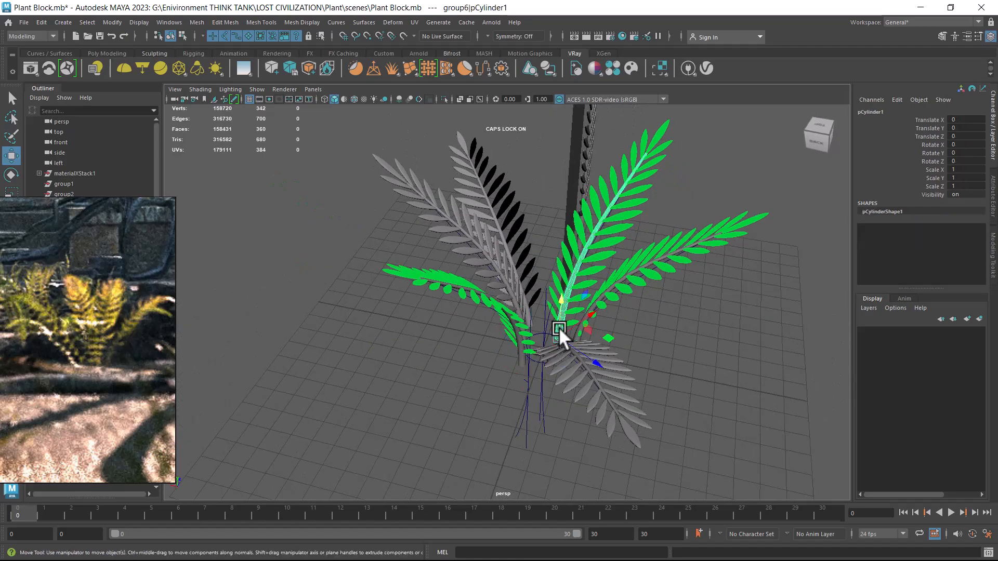
pyautogui.keyDown('alt'); pyautogui.moveTo(680, 332); pyautogui.dragTo(698, 329); pyautogui.keyUp('alt')
pyautogui.press('Up')
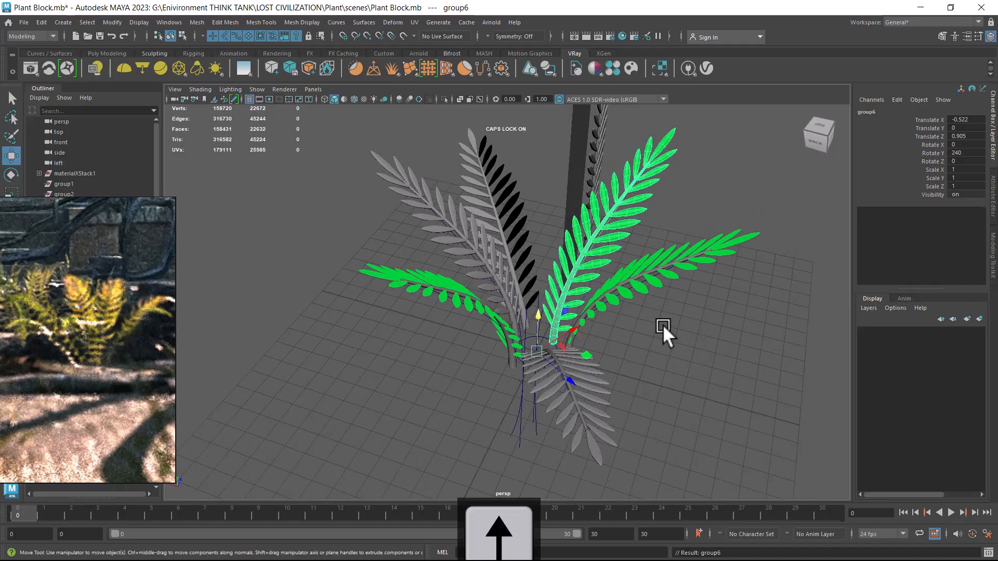
pyautogui.keyDown('alt'); pyautogui.moveTo(585, 308); pyautogui.dragTo(400, 255); pyautogui.keyUp('alt')
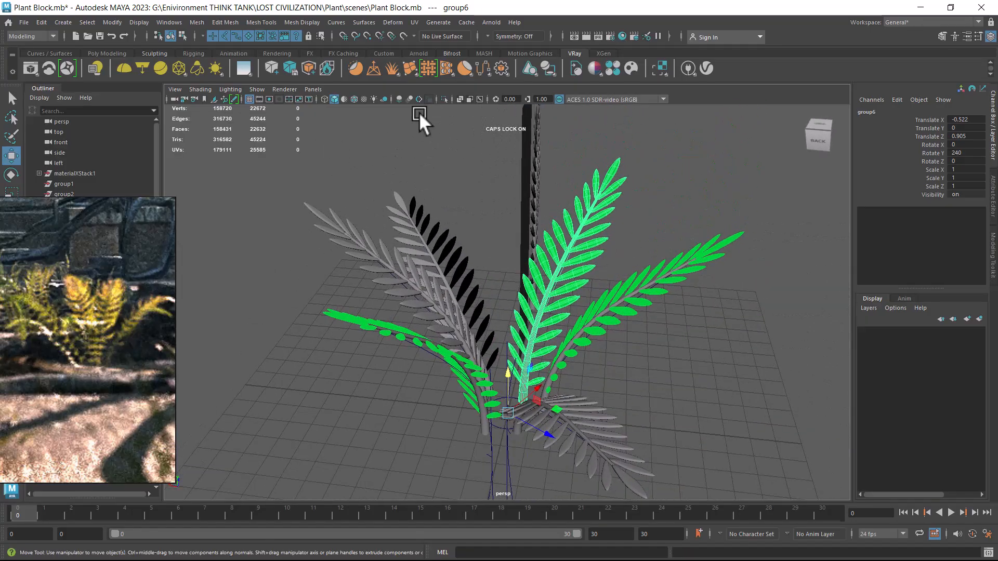
pyautogui.click(389, 23)
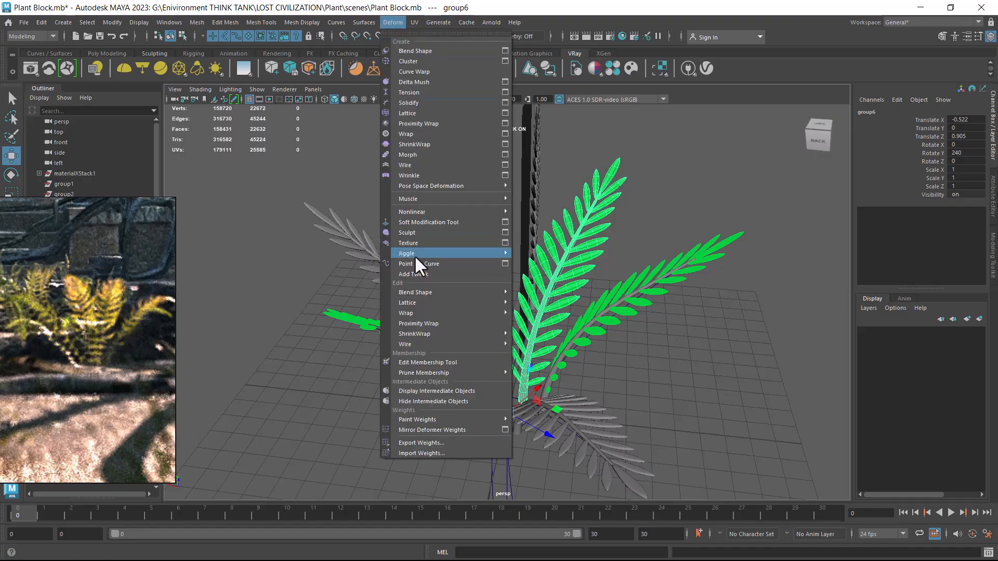
pyautogui.moveTo(440, 210)
pyautogui.click(531, 212)
# Set the outer frond's bend Curvature to about 18.335
pyautogui.keyDown('alt'); pyautogui.moveTo(555, 223); pyautogui.dragTo(659, 375); pyautogui.keyUp('alt')
pyautogui.keyDown('alt'); pyautogui.moveTo(678, 379); pyautogui.dragTo(720, 408); pyautogui.keyUp('alt')
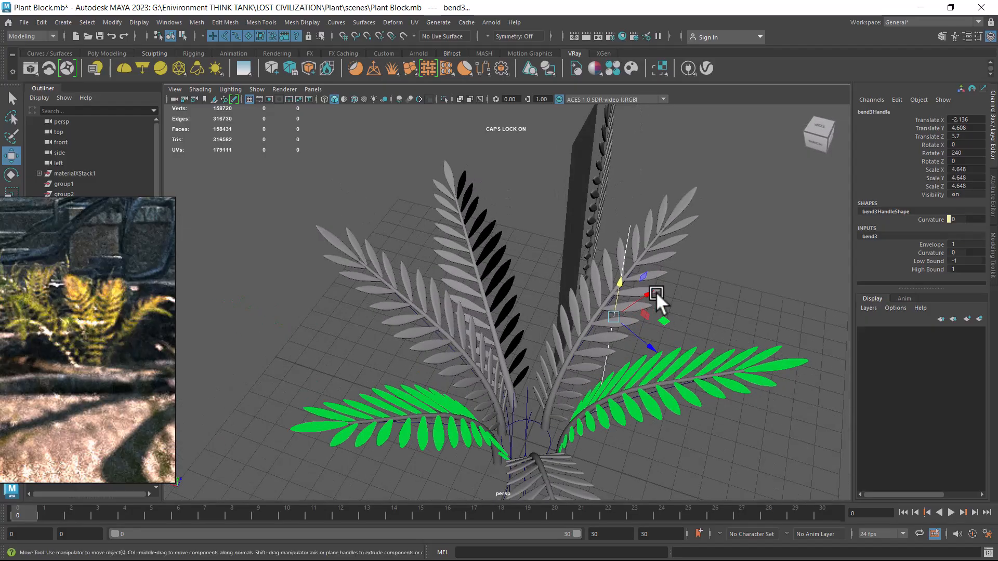
pyautogui.keyDown('alt'); pyautogui.moveTo(718, 318); pyautogui.dragTo(573, 334); pyautogui.keyUp('alt')
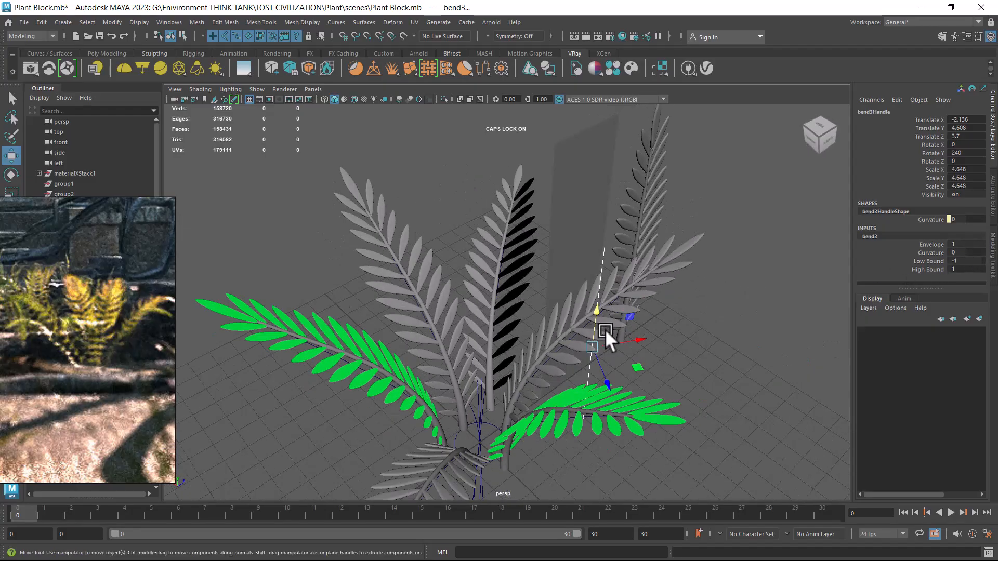
pyautogui.keyDown('alt'); pyautogui.moveTo(572, 334); pyautogui.dragTo(642, 320, button='right'); pyautogui.keyUp('alt')
pyautogui.keyDown('alt'); pyautogui.moveTo(641, 320); pyautogui.dragTo(666, 311); pyautogui.keyUp('alt')
pyautogui.keyDown('alt'); pyautogui.moveTo(532, 349); pyautogui.dragTo(529, 353); pyautogui.keyUp('alt')
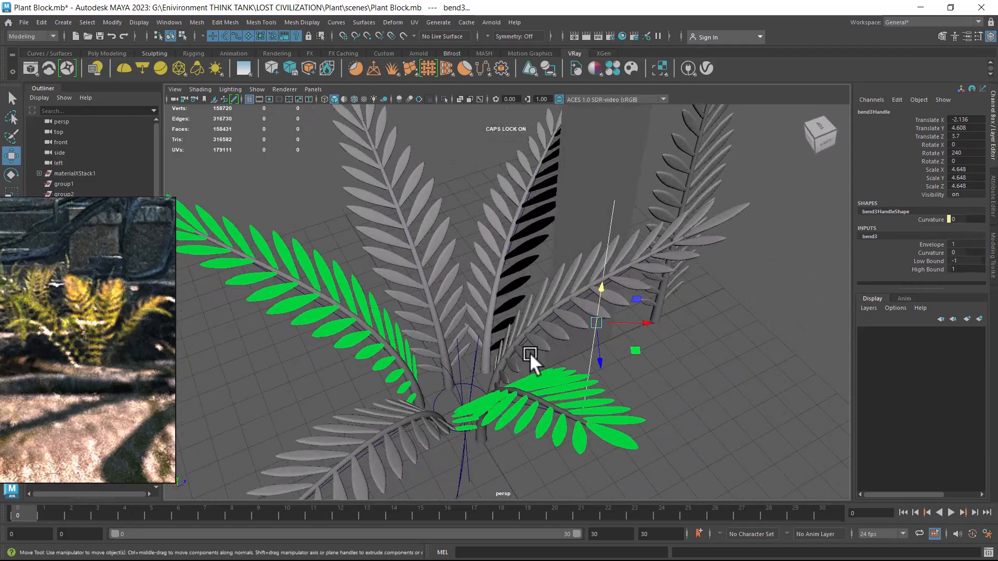
pyautogui.click(925, 253)
pyautogui.moveTo(805, 295); pyautogui.dragTo(794, 298, button='middle')
pyautogui.press('w')
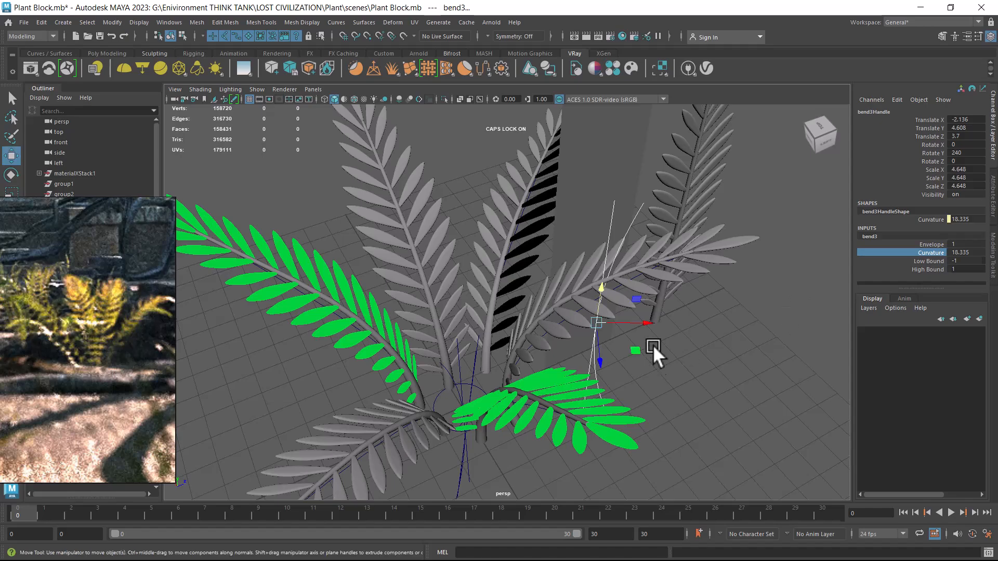
# Move the third bend handle in to its frond's stem base and lower it to about ground level
pyautogui.moveTo(644, 316); pyautogui.dragTo(598, 304)
pyautogui.moveTo(528, 230); pyautogui.dragTo(573, 312)
pyautogui.moveTo(488, 273); pyautogui.dragTo(487, 310)
pyautogui.scroll(-4, 526, 339)
pyautogui.moveTo(599, 370)
pyautogui.keyDown('alt'); pyautogui.mouseDown()
pyautogui.moveTo(526, 339)
pyautogui.moveTo(597, 351)
pyautogui.mouseUp(); pyautogui.keyUp('alt')
pyautogui.scroll(3, 596, 352)
# Hide the spare upright frond group and the flat reference plane beside the plant
pyautogui.click(602, 353)
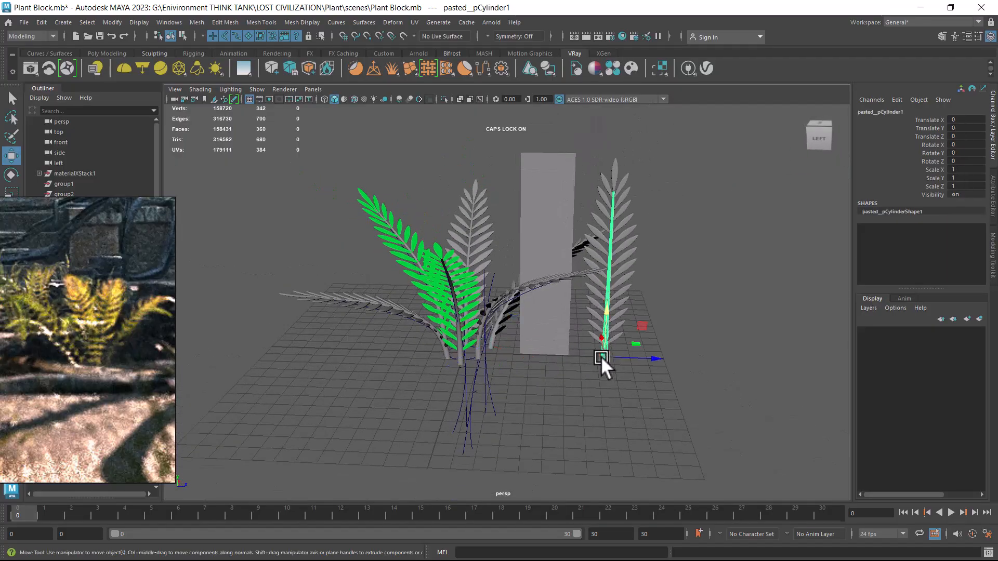
pyautogui.press('Up')
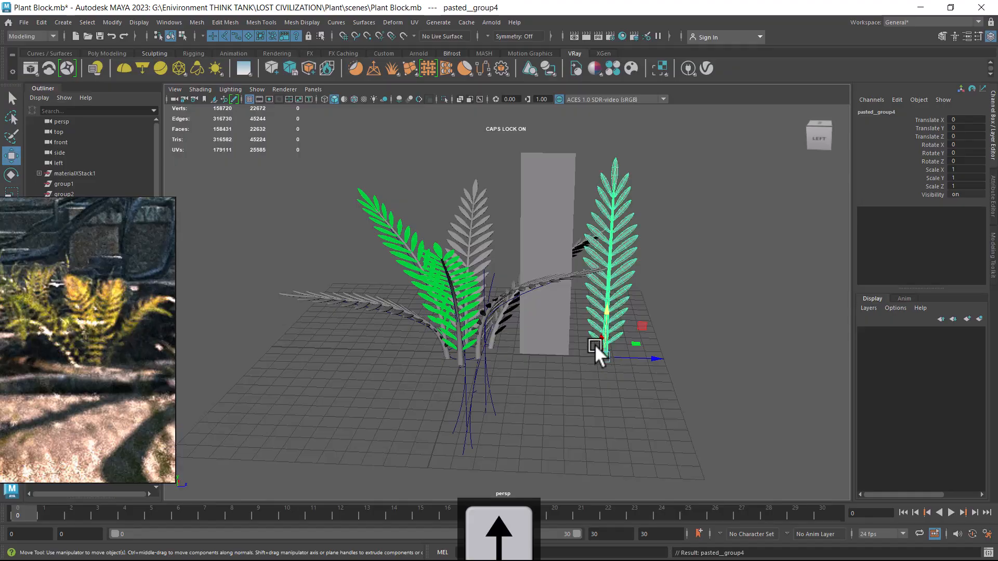
pyautogui.keyDown('shift'); pyautogui.click(541, 339); pyautogui.keyUp('shift')
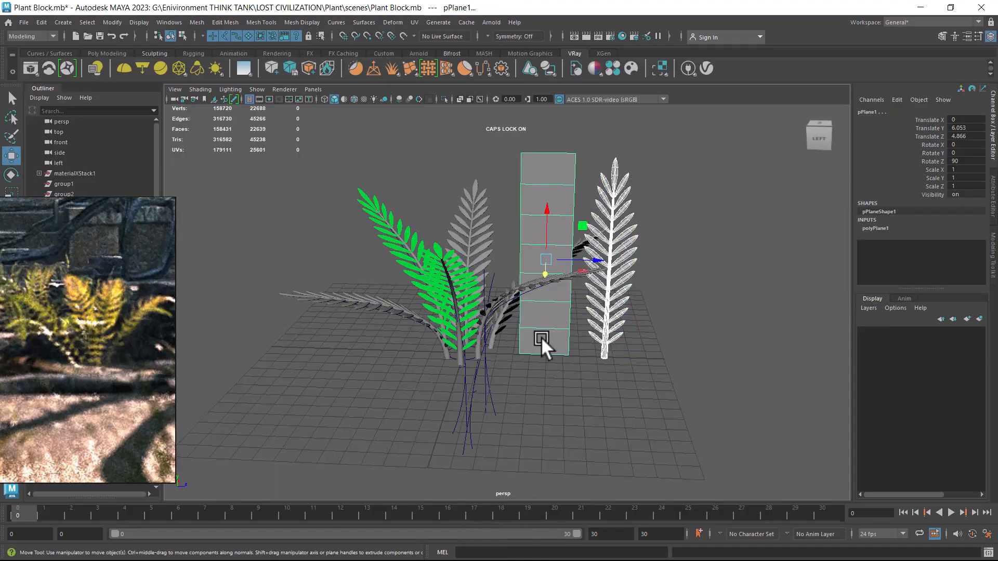
pyautogui.hotkey('ctrl', 'h')
pyautogui.keyDown('alt'); pyautogui.moveTo(610, 362); pyautogui.dragTo(491, 364); pyautogui.keyUp('alt')
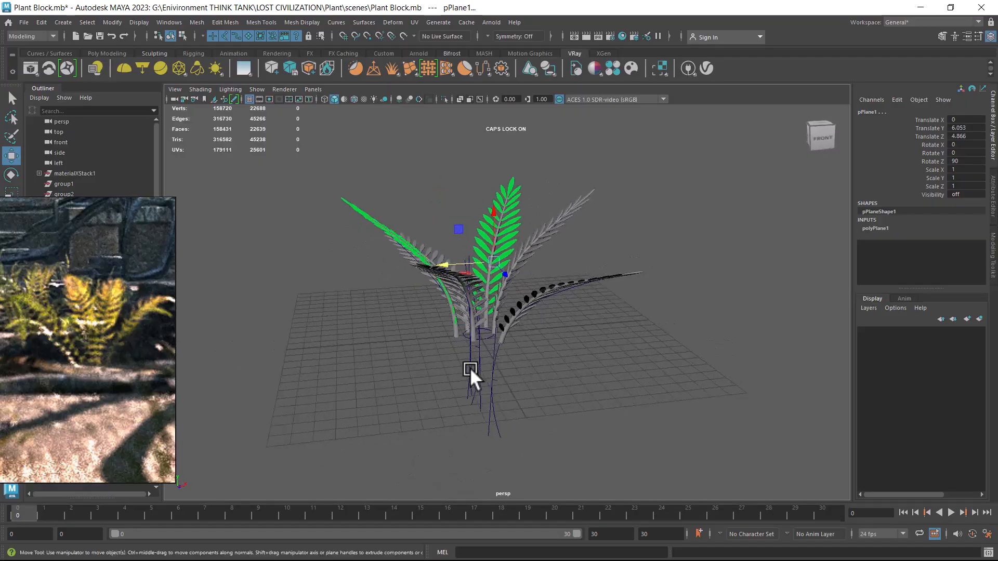
# Select the whole plant with its bend handles and delete its construction history to bake in the frond bends
pyautogui.moveTo(356, 171); pyautogui.dragTo(669, 397)
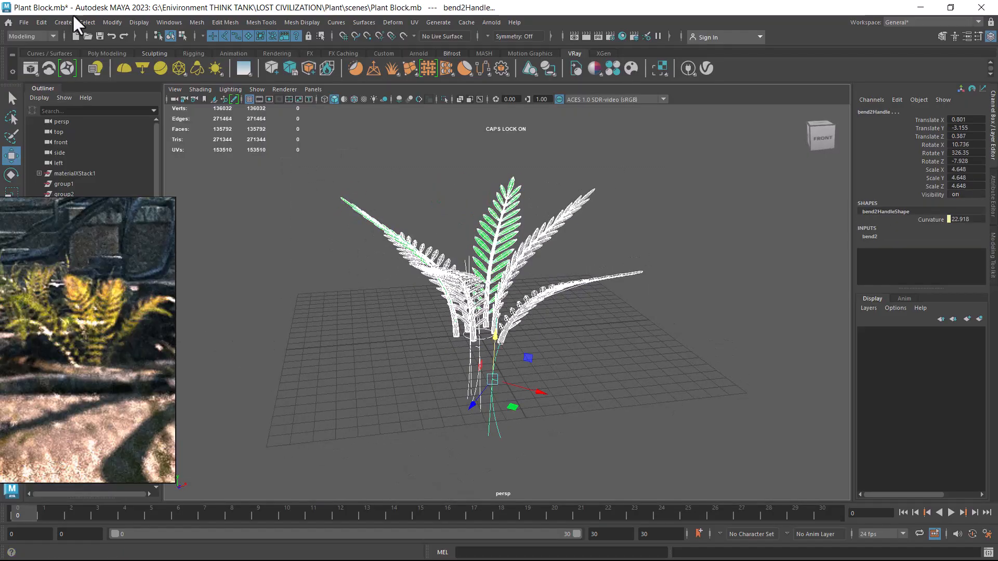
pyautogui.click(39, 22)
pyautogui.moveTo(94, 156)
pyautogui.click(195, 147)
pyautogui.keyDown('alt'); pyautogui.moveTo(213, 153); pyautogui.dragTo(670, 349); pyautogui.keyUp('alt')
pyautogui.click(609, 344)
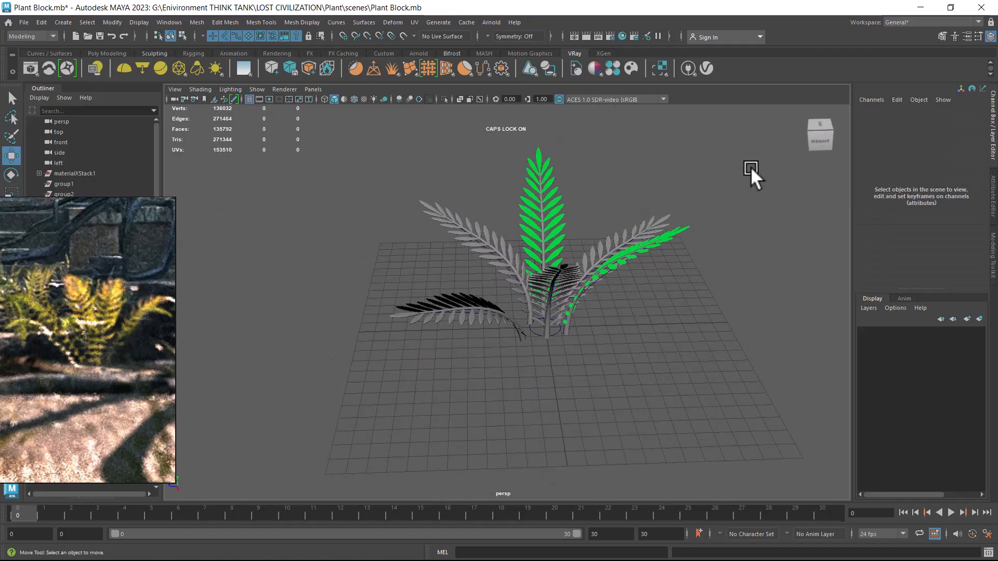
# Move the whole frond group with Rotate Y 240 in toward the guide circle, to about Translate X -0.357 and Translate Z -0.206
pyautogui.click(563, 275)
pyautogui.scroll(-2, 563, 275)
pyautogui.keyDown('alt'); pyautogui.moveTo(564, 275); pyautogui.dragTo(526, 364); pyautogui.keyUp('alt')
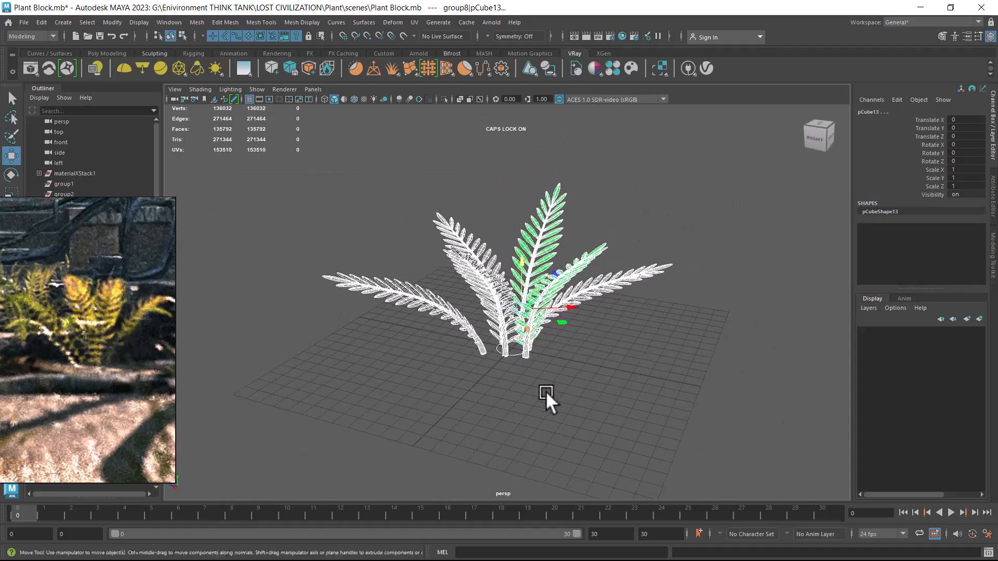
pyautogui.click(601, 363)
pyautogui.click(482, 354)
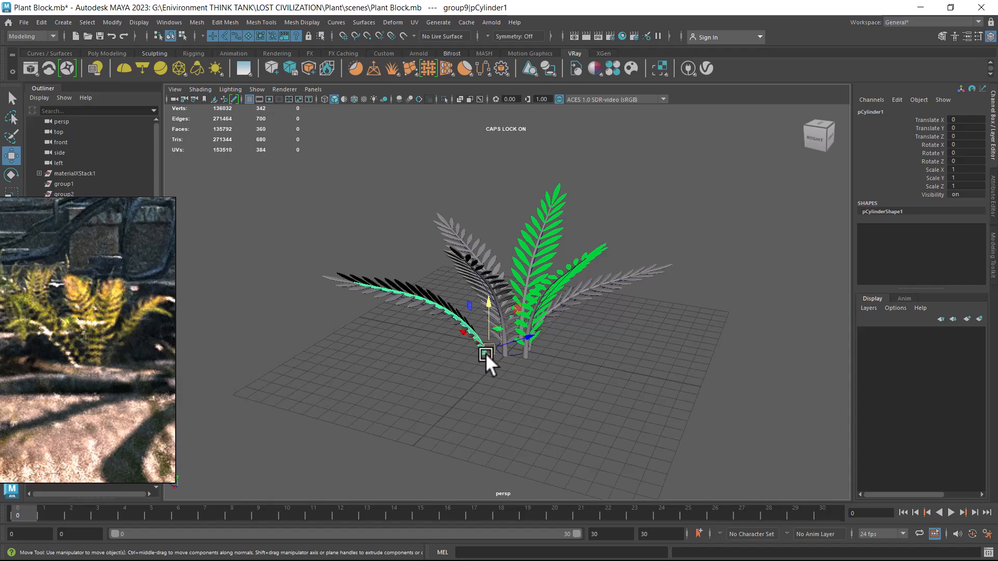
pyautogui.press('Up')
pyautogui.press('space')
pyautogui.moveTo(566, 361); pyautogui.dragTo(501, 364)
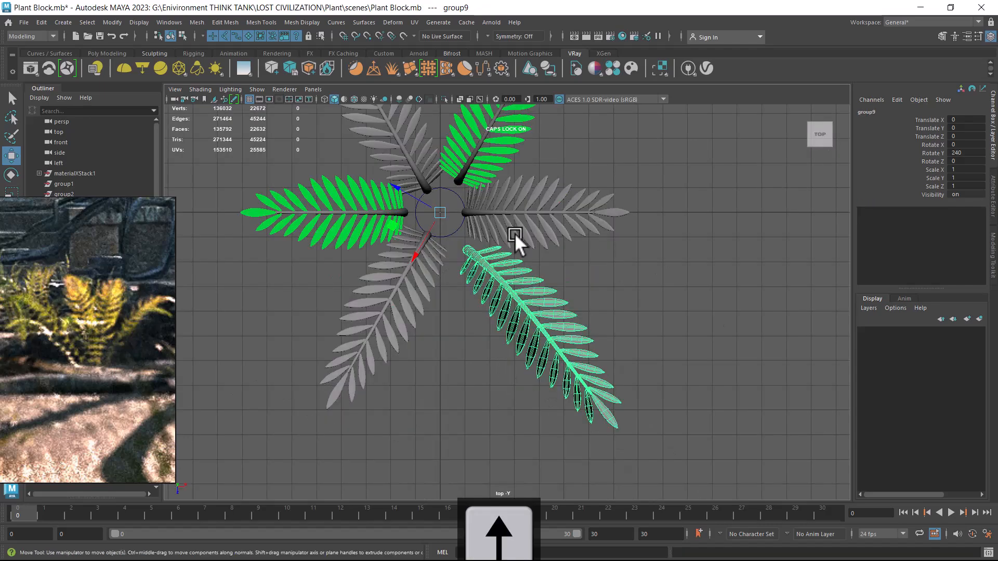
pyautogui.moveTo(468, 263); pyautogui.dragTo(461, 256)
pyautogui.press('space')
pyautogui.moveTo(547, 320); pyautogui.dragTo(556, 348)
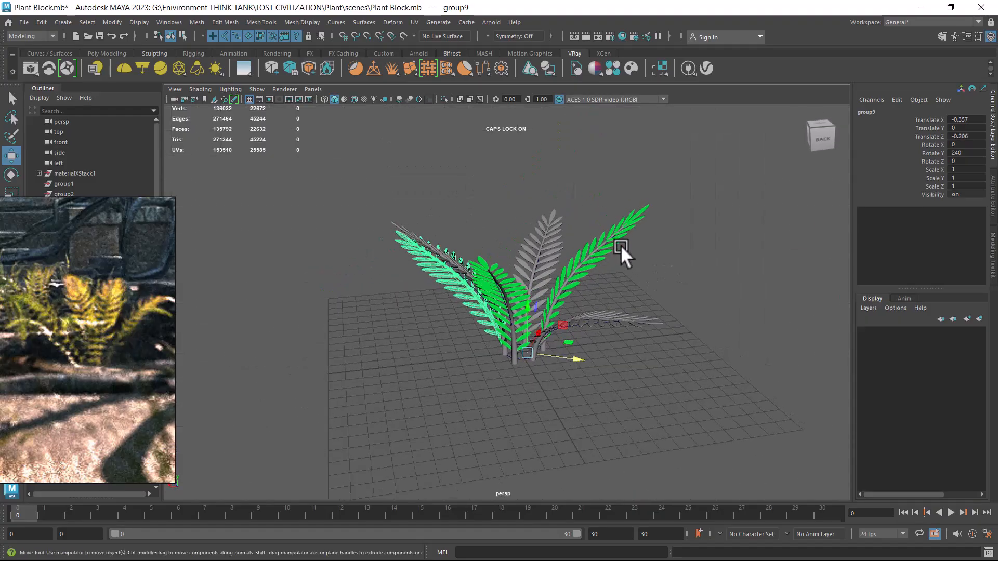
# Assign the existing lambert1 material to the green-shaded fronds
pyautogui.keyDown('alt'); pyautogui.moveTo(621, 245); pyautogui.dragTo(592, 262); pyautogui.keyUp('alt')
pyautogui.click(487, 249)
pyautogui.moveTo(487, 253); pyautogui.dragTo(556, 527, button='right')
pyautogui.keyDown('alt'); pyautogui.moveTo(562, 468); pyautogui.dragTo(647, 273); pyautogui.keyUp('alt')
pyautogui.click(590, 389)
pyautogui.keyDown('alt'); pyautogui.moveTo(647, 273); pyautogui.dragTo(588, 255, button='right'); pyautogui.keyUp('alt')
# Reverse the face normals of a single black leaflet, the fifth from the tip, on one frond
pyautogui.click(596, 259)
pyautogui.moveTo(660, 226); pyautogui.dragTo(672, 242, button='right')
pyautogui.click(586, 258)
pyautogui.keyDown('shift'); pyautogui.moveTo(679, 199); pyautogui.dragTo(763, 236, button='right'); pyautogui.keyUp('shift')
pyautogui.keyDown('shift'); pyautogui.moveTo(629, 200); pyautogui.dragTo(748, 230, button='right'); pyautogui.keyUp('shift')
pyautogui.click(682, 347)
pyautogui.keyDown('alt'); pyautogui.moveTo(682, 347); pyautogui.dragTo(708, 358); pyautogui.keyUp('alt')
pyautogui.keyDown('alt'); pyautogui.moveTo(683, 353); pyautogui.dragTo(597, 281, button='right'); pyautogui.keyUp('alt')
pyautogui.keyDown('alt'); pyautogui.moveTo(597, 281); pyautogui.dragTo(596, 284); pyautogui.keyUp('alt')
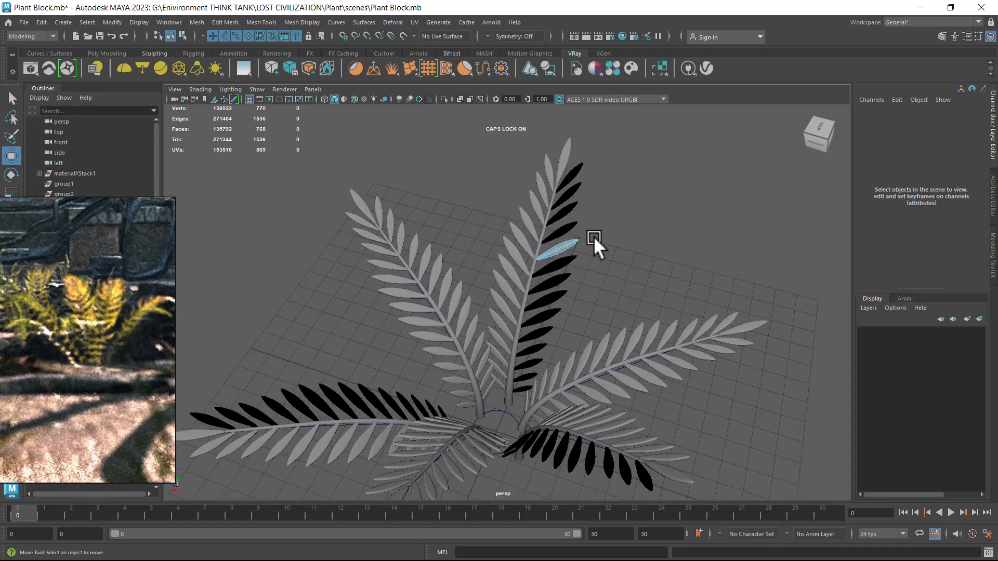
# Combine all the black leaflets on one side of the upper-right frond in top view, with the reference image minimized
pyautogui.moveTo(579, 205); pyautogui.dragTo(691, 153, button='right')
pyautogui.click(572, 164)
pyautogui.press('space')
pyautogui.moveTo(632, 197); pyautogui.dragTo(592, 156)
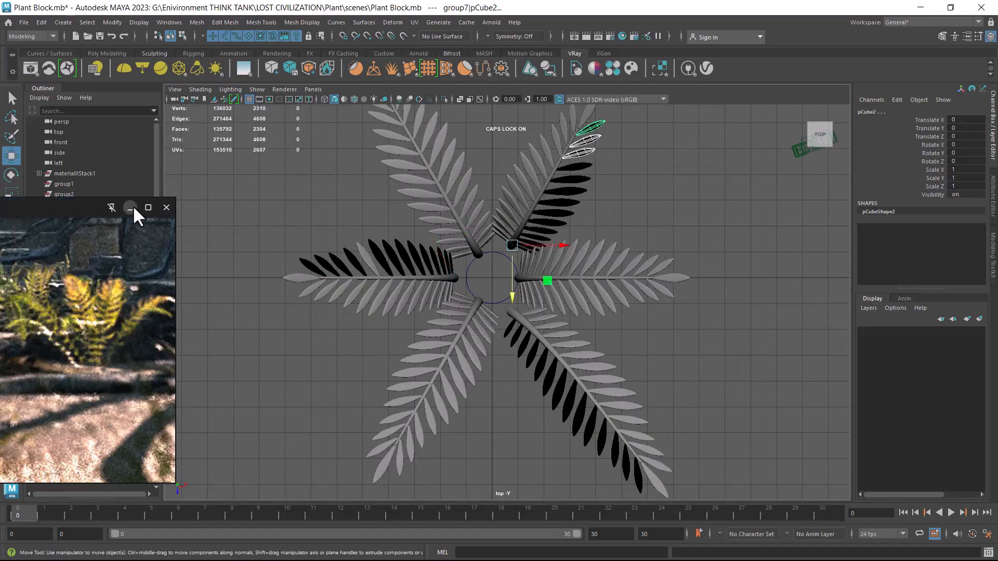
pyautogui.click(12, 119)
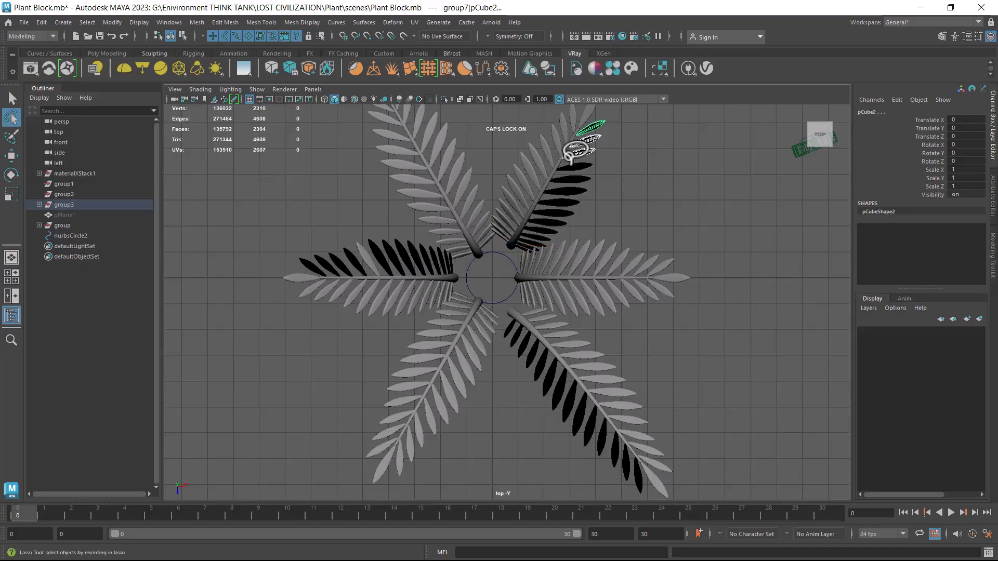
pyautogui.moveTo(608, 120)
pyautogui.mouseDown()
pyautogui.moveTo(534, 231)
pyautogui.moveTo(519, 234)
pyautogui.mouseUp()
pyautogui.keyDown('alt'); pyautogui.moveTo(602, 222); pyautogui.dragTo(601, 240, button='middle'); pyautogui.keyUp('alt')
pyautogui.press('w')
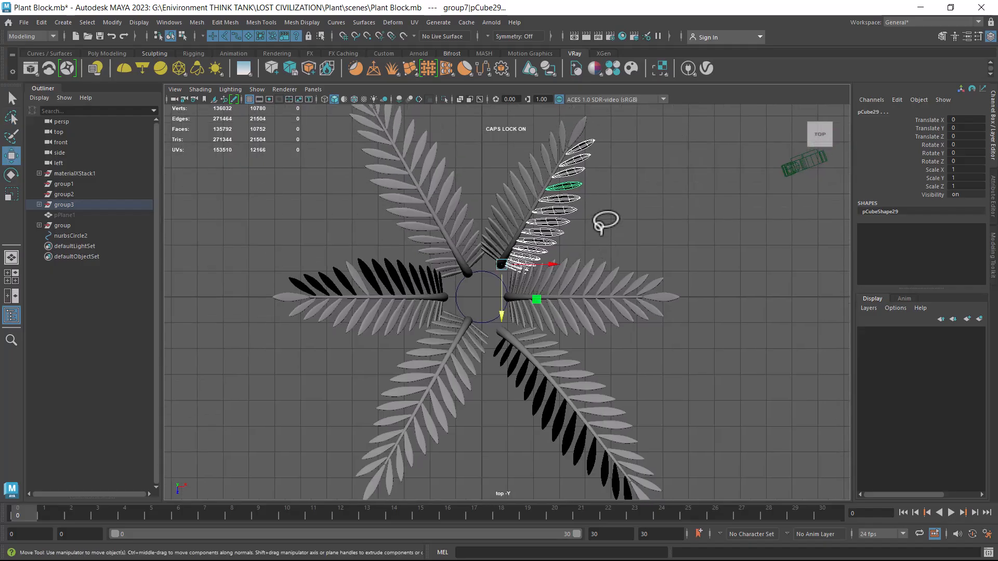
pyautogui.keyDown('shift'); pyautogui.rightClick(621, 185); pyautogui.keyUp('shift')
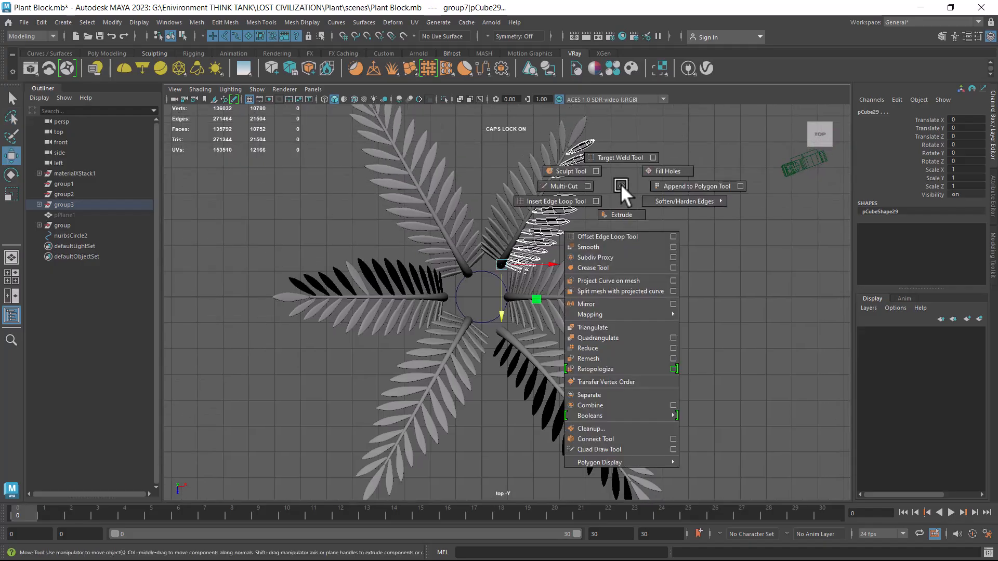
pyautogui.click(604, 404)
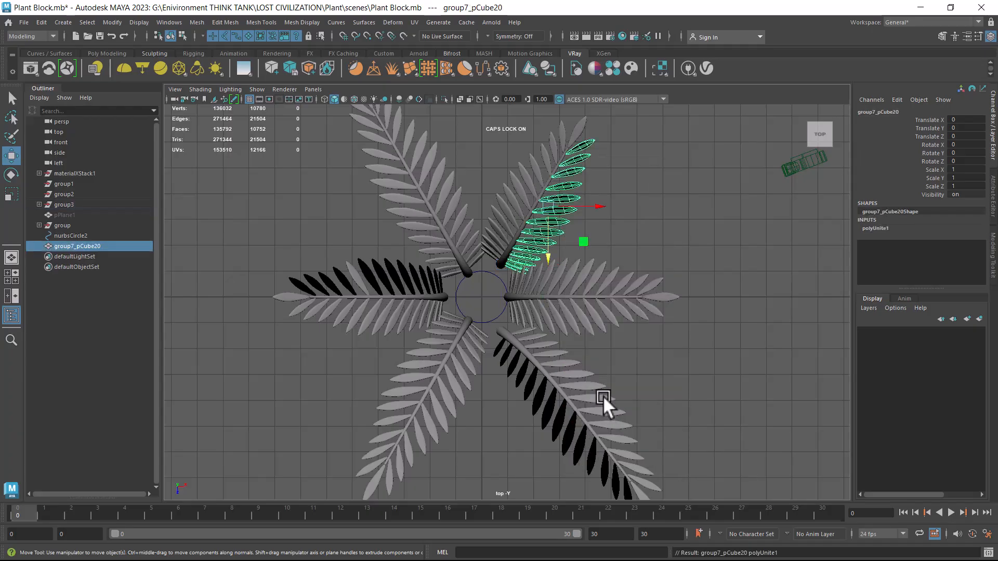
# Reverse the face normals of the combined leaflets on the upper-right frond
pyautogui.click(613, 155)
pyautogui.scroll(-2, 615, 171)
pyautogui.moveTo(619, 137); pyautogui.dragTo(378, 387)
pyautogui.keyDown('shift'); pyautogui.moveTo(547, 170); pyautogui.dragTo(603, 166, button='right'); pyautogui.keyUp('shift')
pyautogui.click(628, 246)
# Lasso-select the black leaflets on the lower-right frond and combine them into one mesh
pyautogui.keyDown('alt'); pyautogui.moveTo(586, 322); pyautogui.dragTo(584, 210, button='middle'); pyautogui.keyUp('alt')
pyautogui.scroll(2, 617, 386)
pyautogui.click(634, 382)
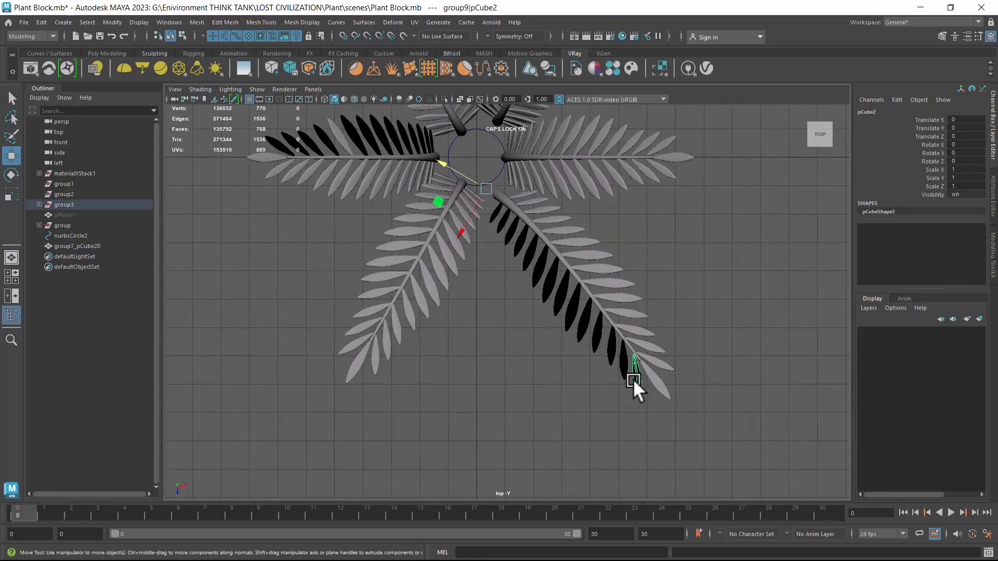
pyautogui.click(11, 118)
pyautogui.moveTo(644, 391); pyautogui.dragTo(491, 203)
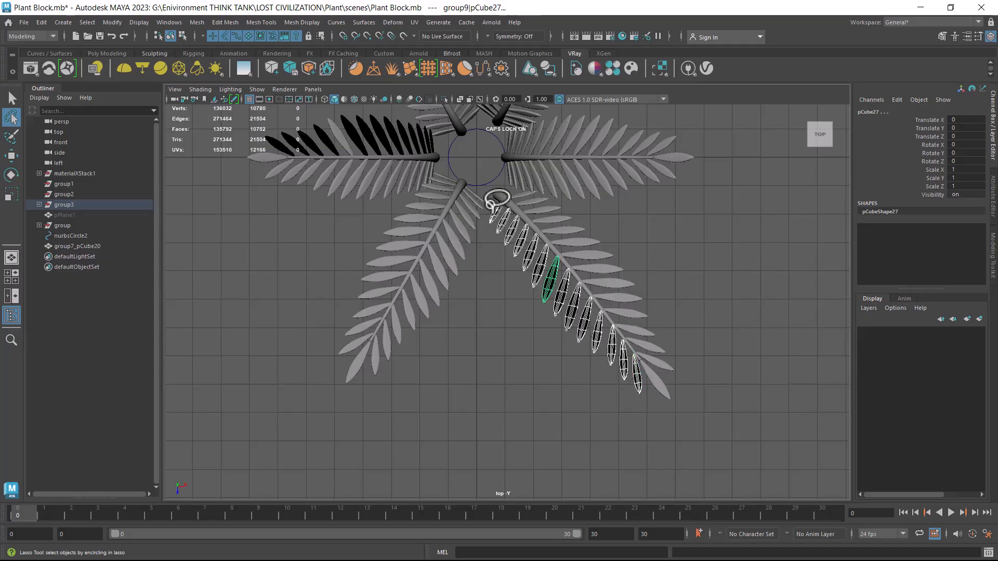
pyautogui.press('w')
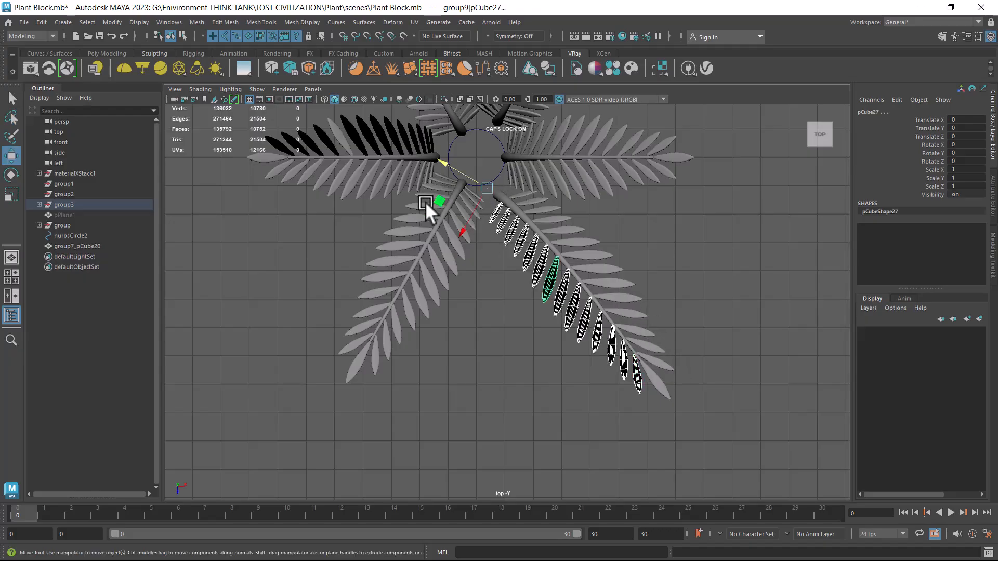
pyautogui.keyDown('alt'); pyautogui.moveTo(434, 186); pyautogui.dragTo(470, 222, button='middle'); pyautogui.keyUp('alt')
pyautogui.keyDown('shift'); pyautogui.moveTo(740, 248); pyautogui.dragTo(722, 467, button='right'); pyautogui.keyUp('shift')
# Reverse all face normals of the lower-right frond's combined leaflets and return to object selection
pyautogui.keyDown('shift'); pyautogui.moveTo(720, 271); pyautogui.dragTo(721, 306, button='right'); pyautogui.keyUp('shift')
pyautogui.moveTo(653, 235); pyautogui.dragTo(657, 265, button='right')
pyautogui.moveTo(436, 256); pyautogui.dragTo(663, 458)
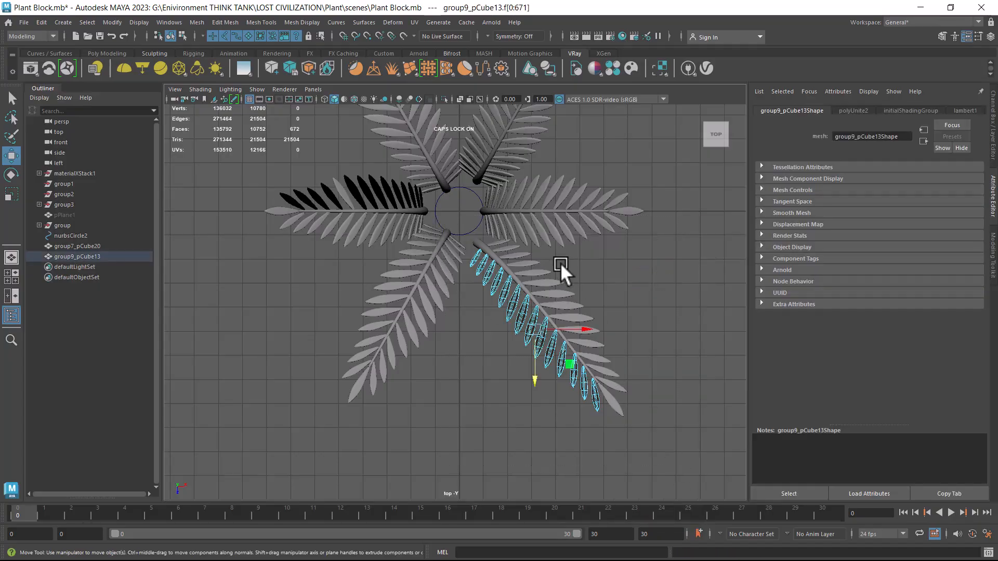
pyautogui.keyDown('shift'); pyautogui.moveTo(573, 253); pyautogui.dragTo(684, 276, button='right'); pyautogui.keyUp('shift')
pyautogui.moveTo(512, 264); pyautogui.dragTo(520, 294, button='right')
pyautogui.click(612, 252)
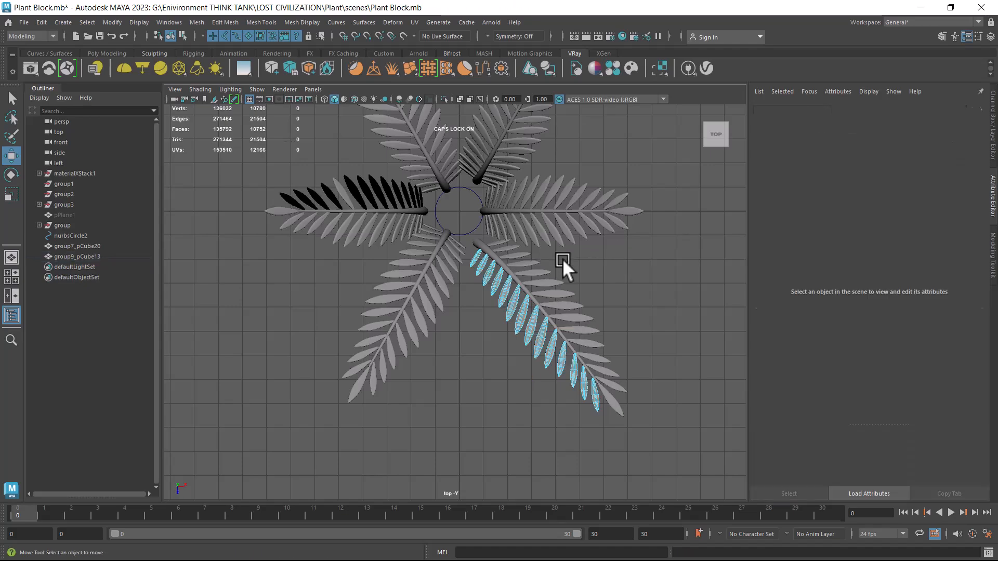
pyautogui.moveTo(466, 280); pyautogui.dragTo(572, 278, button='right')
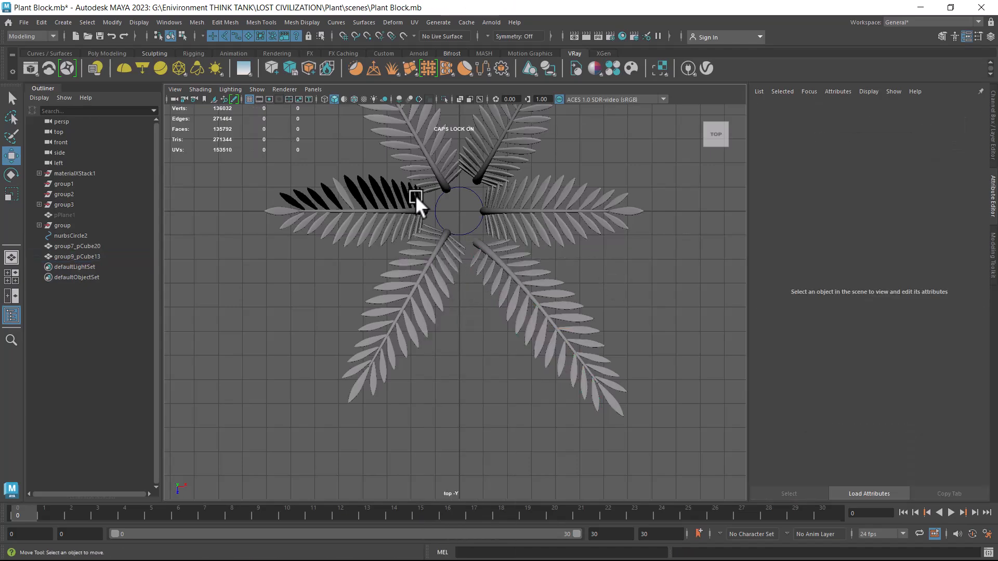
# Combine the black leaflets of the frond pointing left in top view, leaving out the grey one
pyautogui.scroll(3, 463, 277)
pyautogui.keyDown('alt'); pyautogui.moveTo(463, 276); pyautogui.dragTo(589, 378, button='middle'); pyautogui.keyUp('alt')
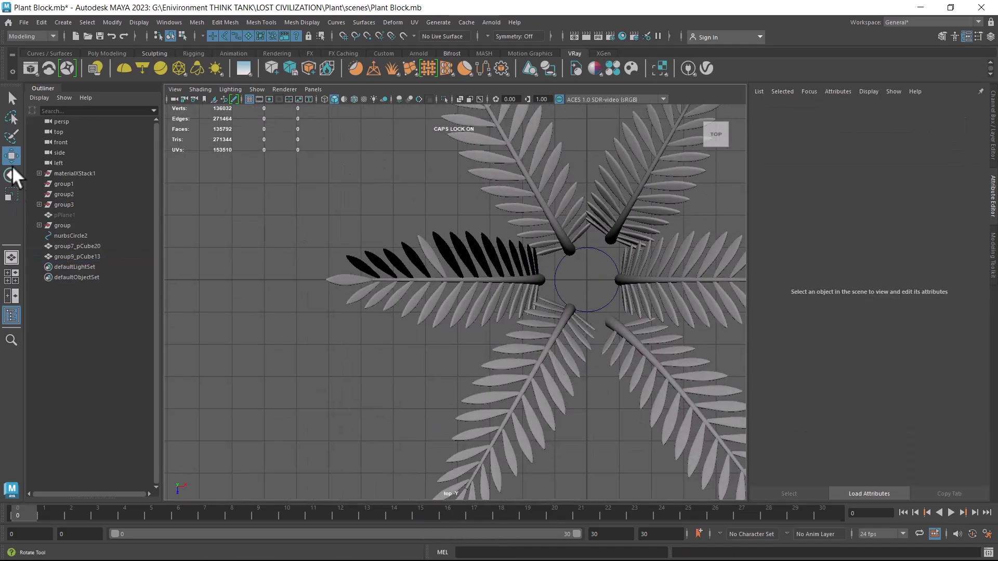
pyautogui.click(10, 116)
pyautogui.moveTo(545, 265); pyautogui.dragTo(356, 253)
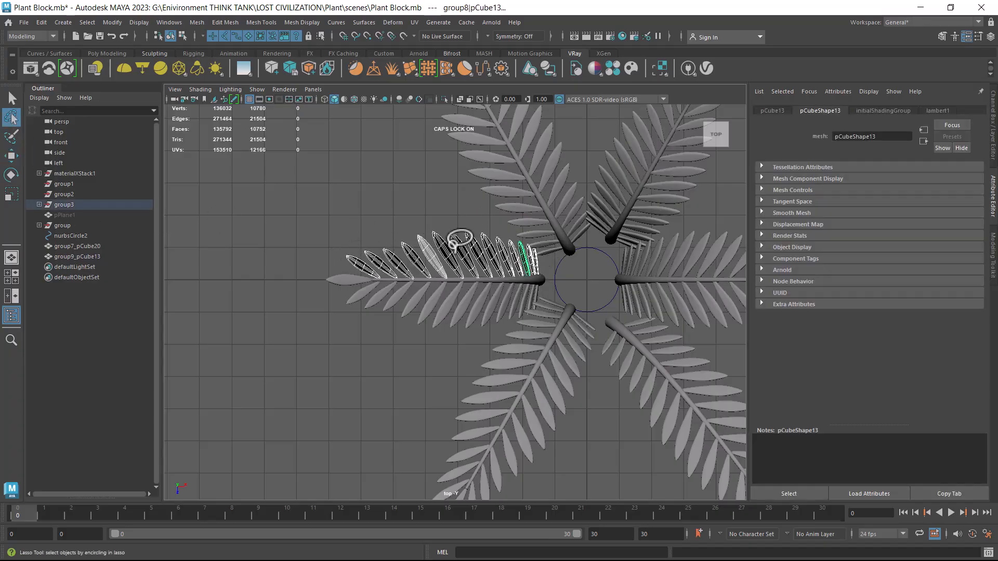
pyautogui.press('w')
pyautogui.keyDown('ctrl'); pyautogui.click(431, 255); pyautogui.keyUp('ctrl')
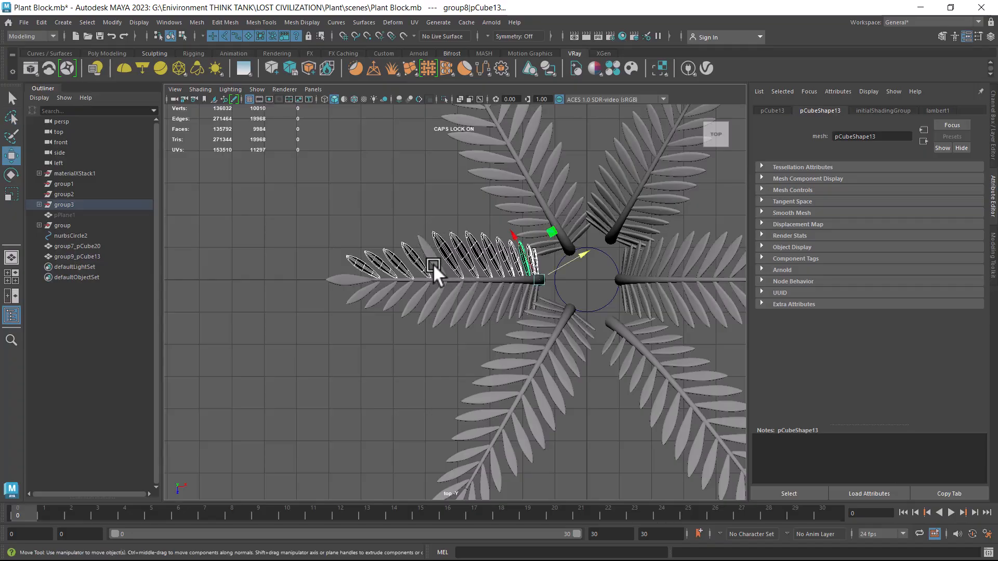
pyautogui.keyDown('shift'); pyautogui.moveTo(423, 161); pyautogui.dragTo(423, 386, button='right'); pyautogui.keyUp('shift')
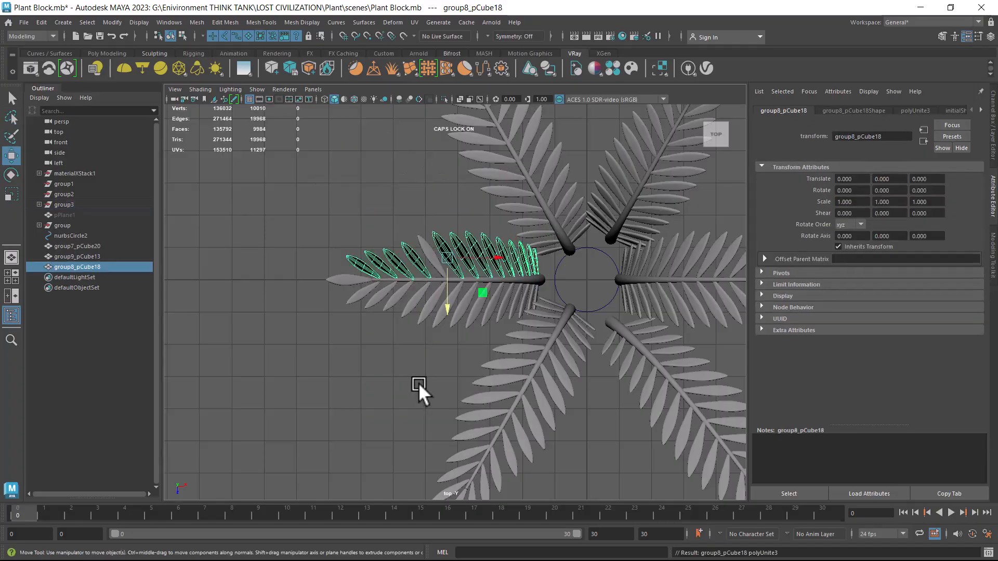
# Reverse the face normals of the left-pointing frond's combined leaflets and return to the perspective view
pyautogui.moveTo(428, 210); pyautogui.dragTo(357, 228, button='right')
pyautogui.moveTo(301, 196); pyautogui.dragTo(582, 285)
pyautogui.keyDown('shift'); pyautogui.moveTo(387, 218); pyautogui.dragTo(576, 199, button='right'); pyautogui.keyUp('shift')
pyautogui.scroll(-2, 452, 411)
pyautogui.press('space')
pyautogui.moveTo(544, 363); pyautogui.dragTo(487, 395)
pyautogui.scroll(-2, 574, 304)
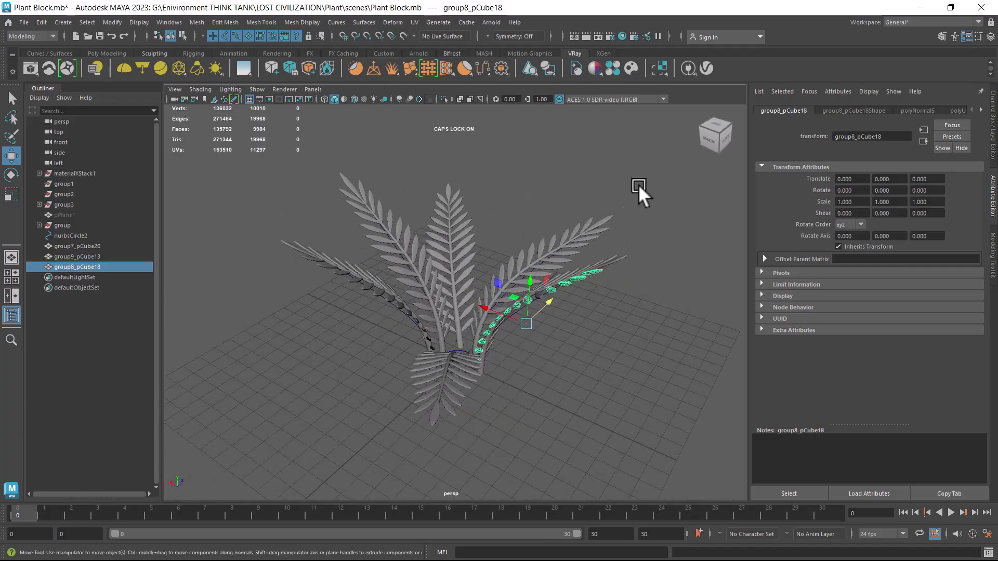
pyautogui.click(639, 184)
# Assign a new Phong material to the entire plant and set its Color to green
pyautogui.moveTo(466, 338)
pyautogui.keyDown('alt'); pyautogui.mouseDown()
pyautogui.moveTo(483, 351)
pyautogui.moveTo(481, 266)
pyautogui.moveTo(464, 333)
pyautogui.mouseUp(); pyautogui.keyUp('alt')
pyautogui.moveTo(330, 177); pyautogui.dragTo(641, 451)
pyautogui.moveTo(414, 207); pyautogui.dragTo(503, 496, button='right')
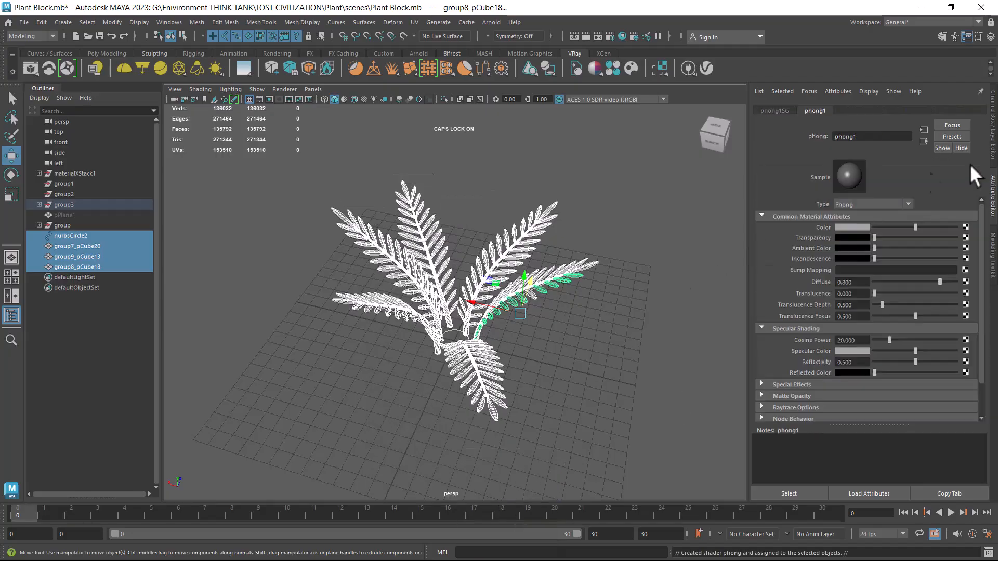
pyautogui.click(848, 227)
pyautogui.click(835, 201)
pyautogui.click(611, 369)
pyautogui.keyDown('alt'); pyautogui.moveTo(611, 369); pyautogui.dragTo(585, 397); pyautogui.keyUp('alt')
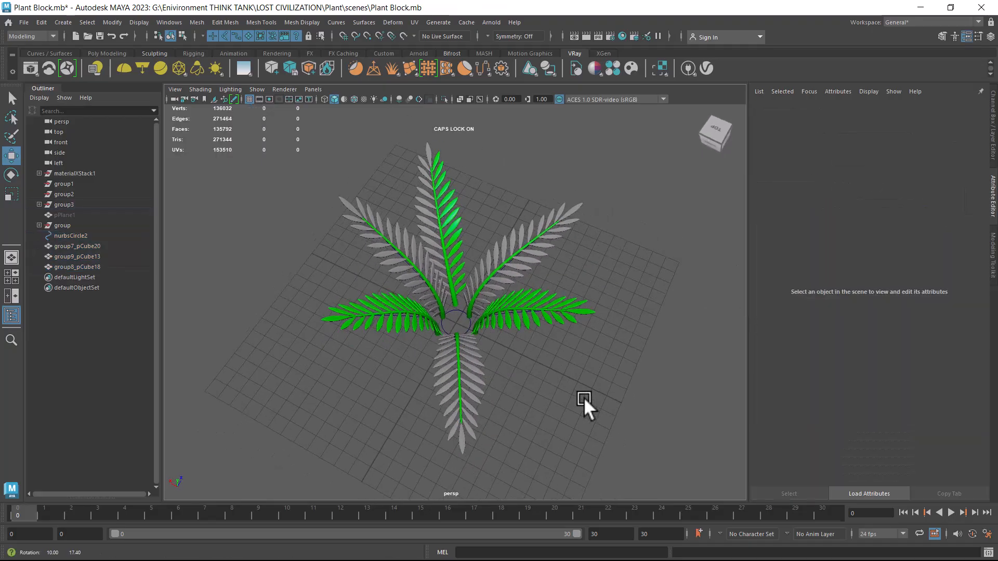
# Try to assign the existing phong1 material to the whole group of the front frond with grey leaflets
pyautogui.click(472, 423)
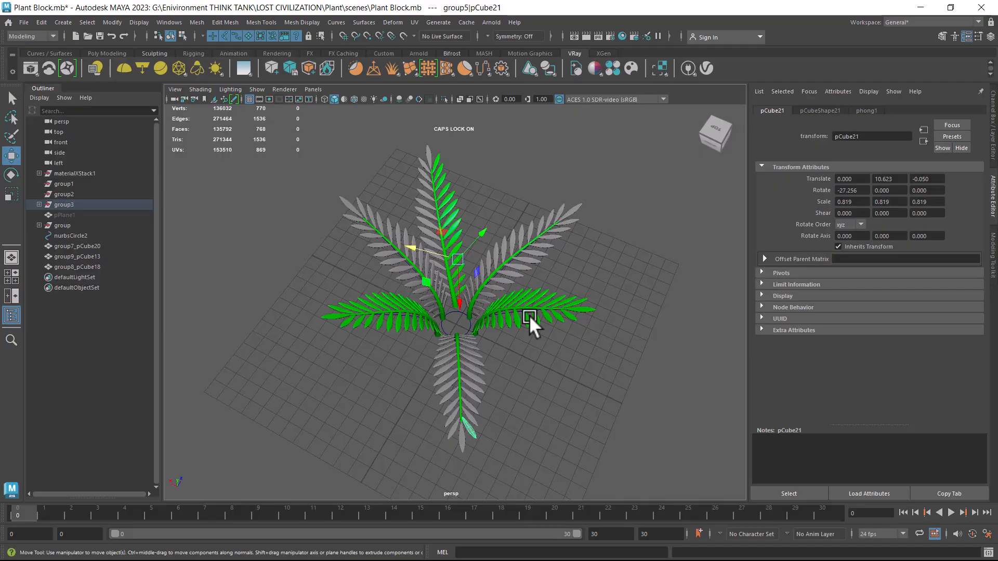
pyautogui.press('Up')
pyautogui.moveTo(465, 342); pyautogui.dragTo(547, 523, button='right')
pyautogui.click(605, 356)
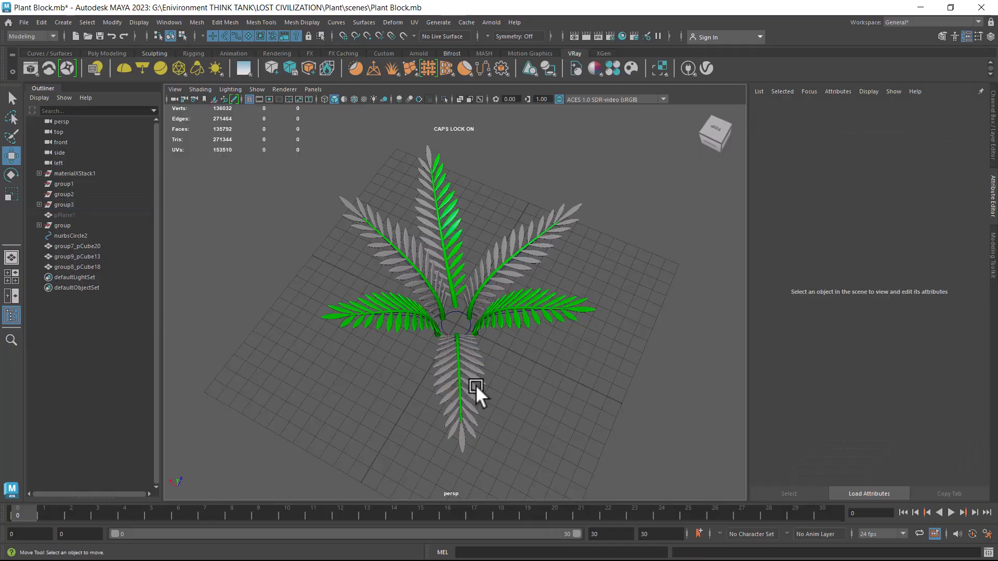
# Select the whole plant and delete its construction history
pyautogui.click(472, 385)
pyautogui.keyDown('alt'); pyautogui.moveTo(542, 379); pyautogui.dragTo(548, 353, button='middle'); pyautogui.keyUp('alt')
pyautogui.keyDown('alt'); pyautogui.moveTo(549, 353); pyautogui.dragTo(501, 351); pyautogui.keyUp('alt')
pyautogui.keyDown('alt'); pyautogui.moveTo(557, 327); pyautogui.dragTo(503, 277); pyautogui.keyUp('alt')
pyautogui.scroll(-3, 501, 275)
pyautogui.moveTo(356, 174); pyautogui.dragTo(655, 385)
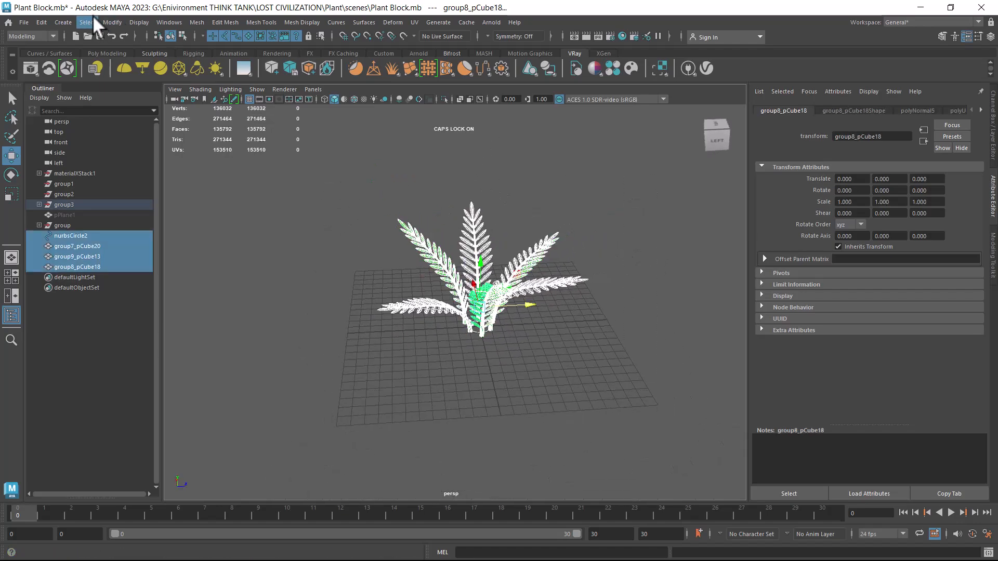
pyautogui.click(41, 22)
pyautogui.moveTo(151, 147)
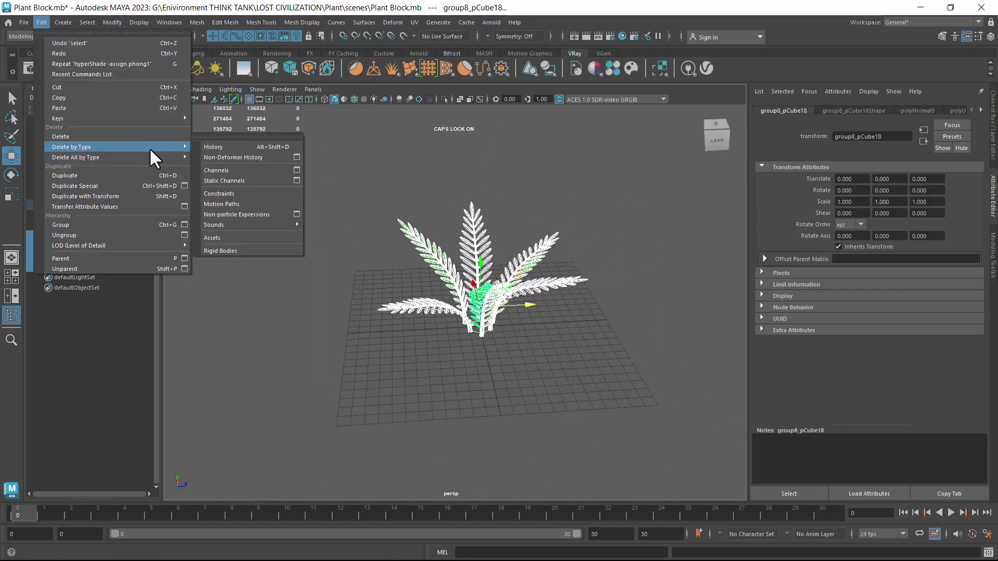
pyautogui.click(235, 148)
# Delete all history and non-deformer history throughout the scene
pyautogui.click(41, 22)
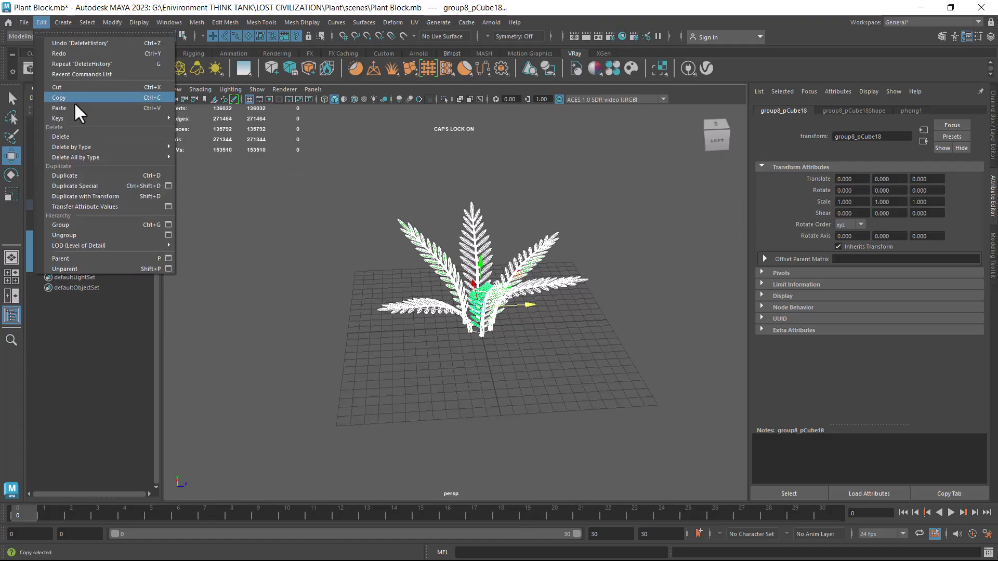
pyautogui.moveTo(158, 157)
pyautogui.click(202, 149)
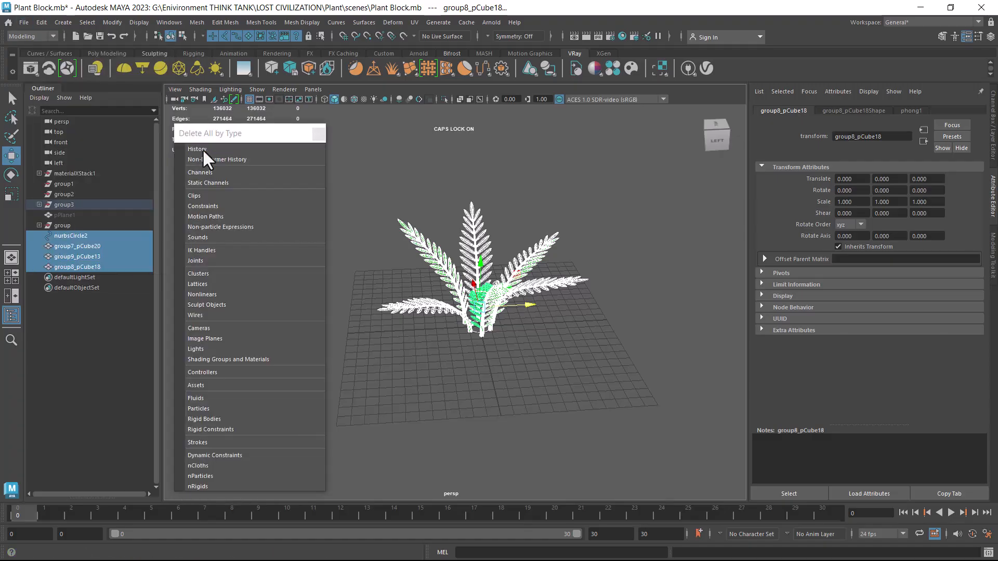
pyautogui.click(214, 152)
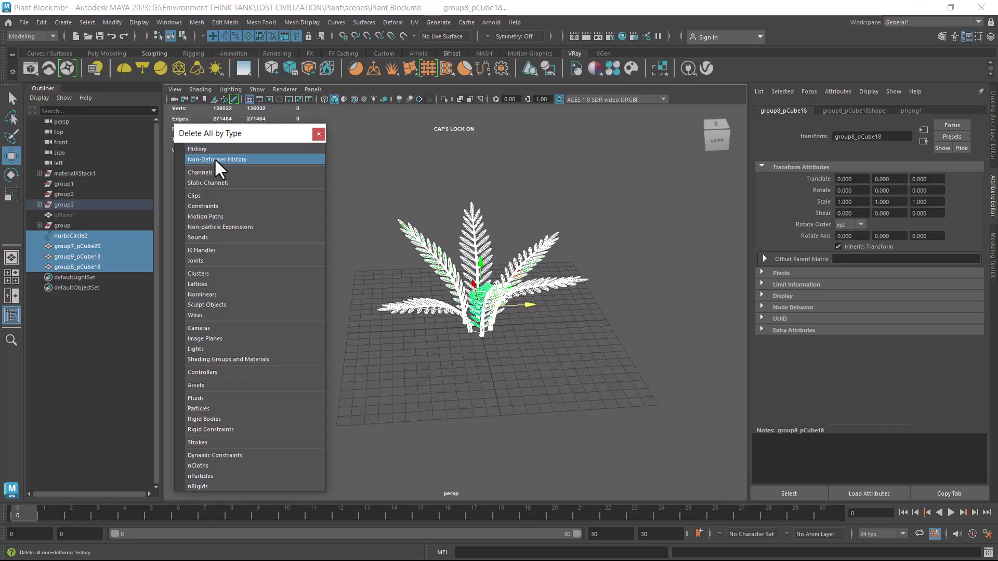
pyautogui.click(214, 159)
pyautogui.click(210, 196)
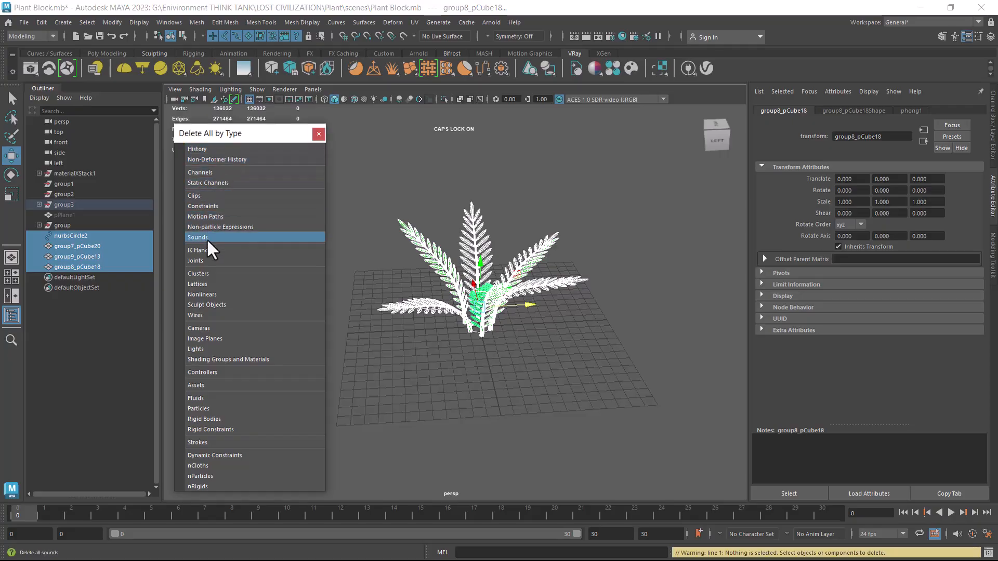
pyautogui.click(319, 132)
# Try again to assign the existing phong1 material to the entire plant
pyautogui.click(556, 207)
pyautogui.moveTo(352, 169); pyautogui.dragTo(699, 371)
pyautogui.moveTo(481, 238); pyautogui.dragTo(551, 525, button='right')
pyautogui.keyDown('alt'); pyautogui.moveTo(552, 327); pyautogui.dragTo(505, 333); pyautogui.keyUp('alt')
pyautogui.click(592, 354)
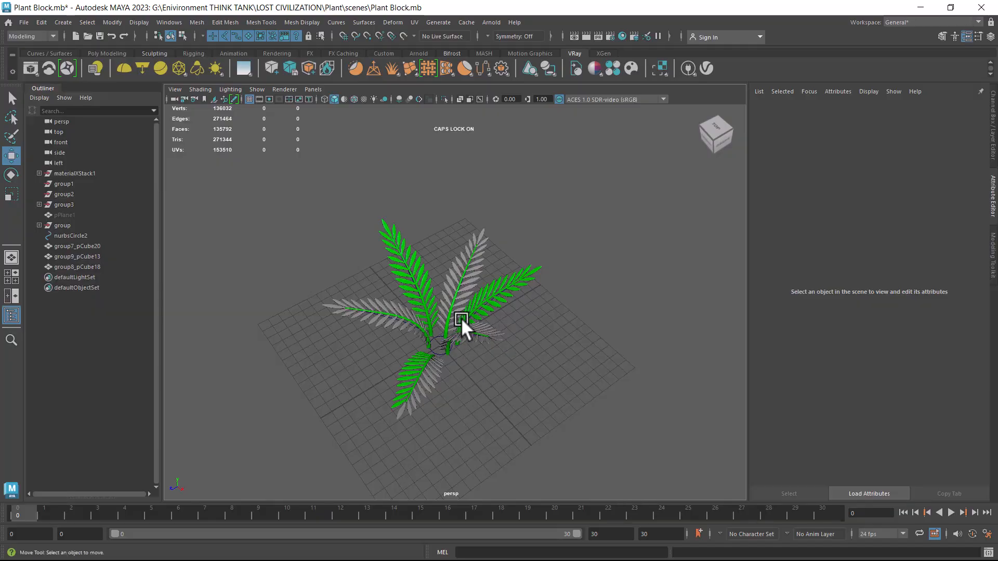
# Assign a new Blinn material to the entire plant and set its Color to red
pyautogui.click(476, 272)
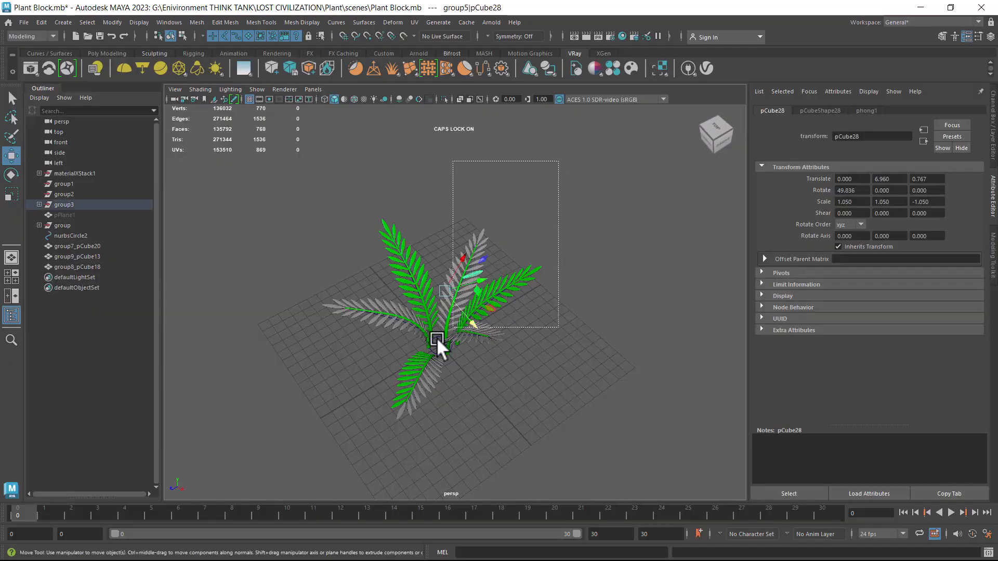
pyautogui.moveTo(500, 283); pyautogui.dragTo(372, 389)
pyautogui.moveTo(414, 234); pyautogui.dragTo(500, 467, button='right')
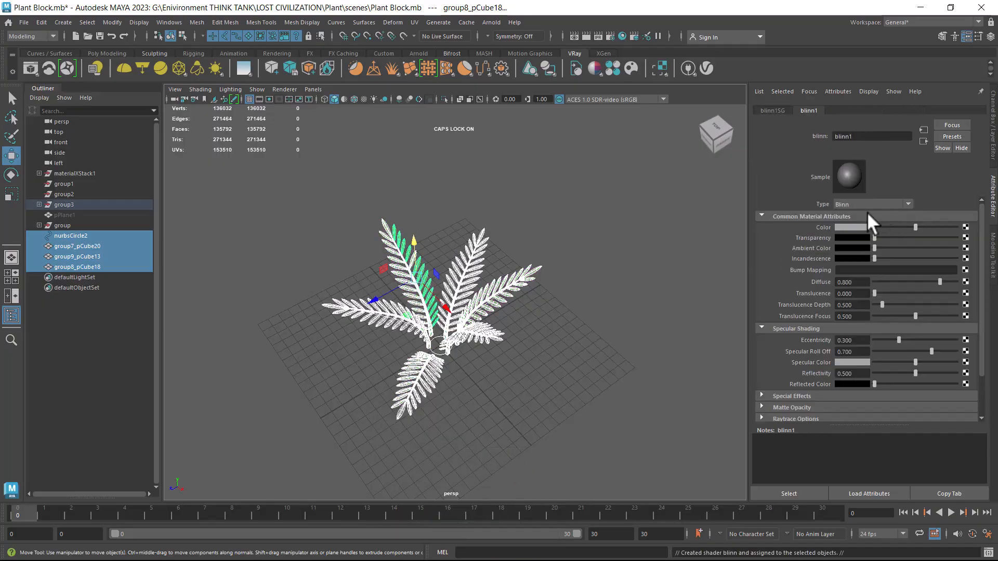
pyautogui.click(857, 227)
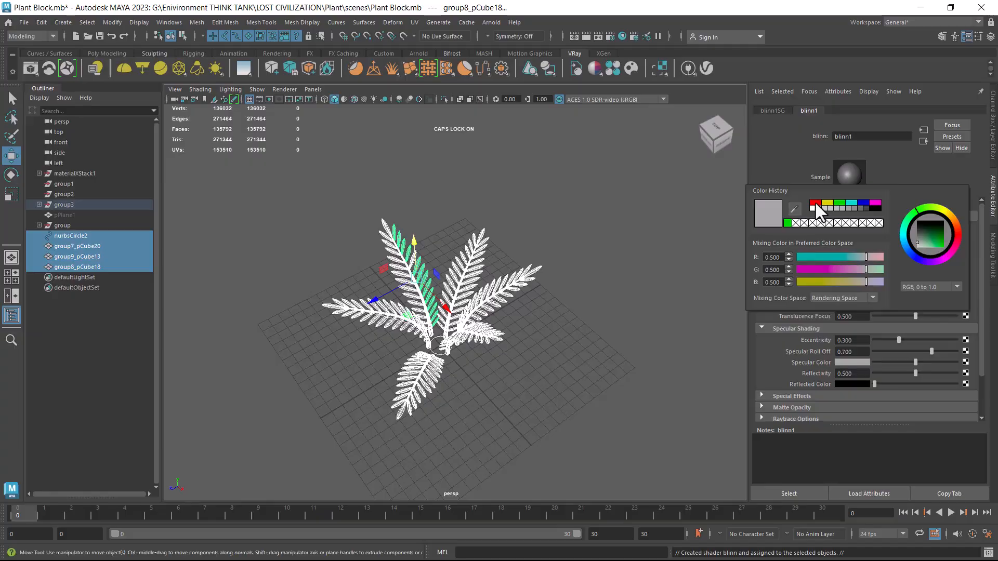
pyautogui.click(817, 204)
# Examine from several angles how the new red material covers the leaflets and stems of the fronds
pyautogui.keyDown('alt'); pyautogui.moveTo(488, 357); pyautogui.dragTo(503, 440, button='right'); pyautogui.keyUp('alt')
pyautogui.keyDown('alt'); pyautogui.moveTo(503, 441); pyautogui.dragTo(545, 372, button='middle'); pyautogui.keyUp('alt')
pyautogui.keyDown('alt'); pyautogui.moveTo(545, 333); pyautogui.dragTo(541, 259); pyautogui.keyUp('alt')
pyautogui.click(522, 416)
pyautogui.click(491, 384)
pyautogui.moveTo(476, 113); pyautogui.dragTo(504, 95, button='middle')
pyautogui.keyDown('alt'); pyautogui.moveTo(546, 260); pyautogui.dragTo(596, 392); pyautogui.keyUp('alt')
pyautogui.hotkey('ctrl', 'z')
pyautogui.keyDown('alt'); pyautogui.moveTo(597, 392); pyautogui.dragTo(522, 320, button='right'); pyautogui.keyUp('alt')
# Select the whole plant, render the perspective view with Arnold, and close the render
pyautogui.moveTo(316, 170); pyautogui.dragTo(603, 395)
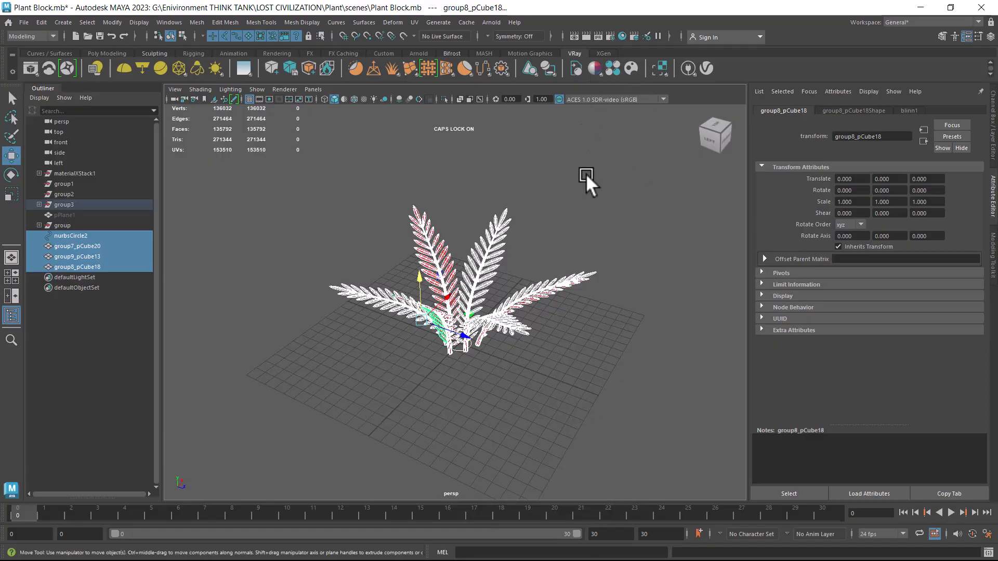
pyautogui.click(585, 35)
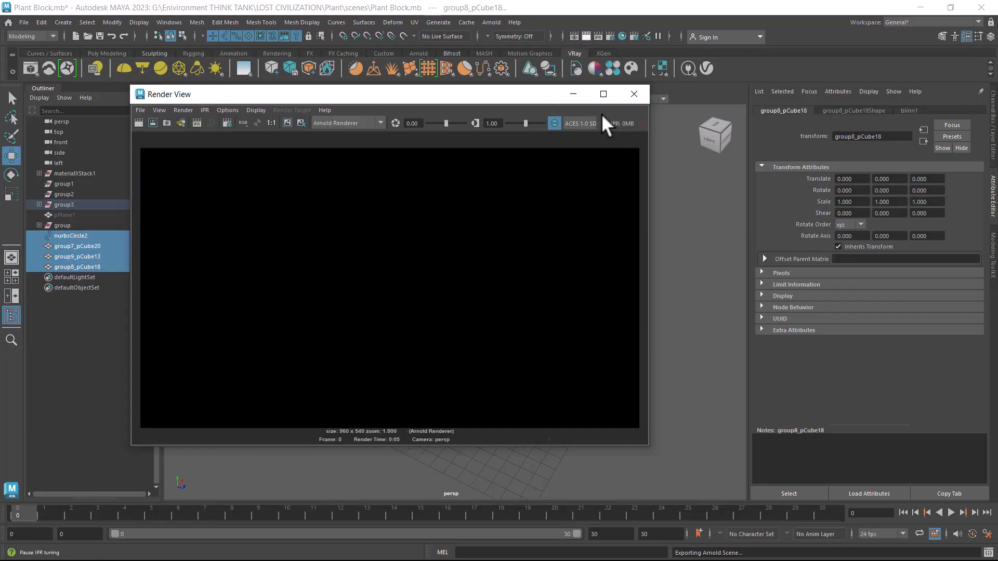
pyautogui.click(635, 94)
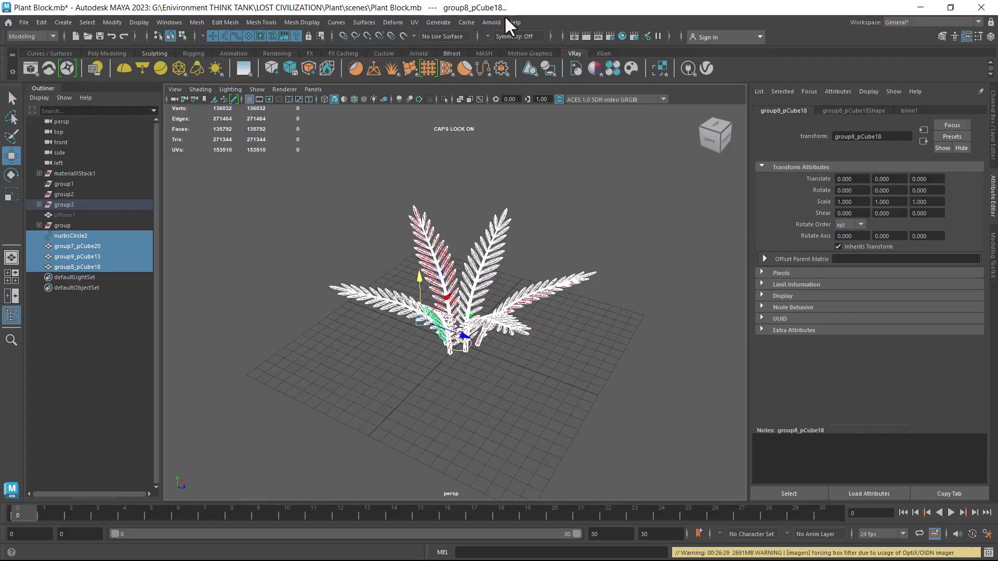
# Add an Arnold Physical Sky light to the scene
pyautogui.click(490, 21)
pyautogui.click(491, 21)
pyautogui.click(491, 21)
pyautogui.moveTo(554, 77)
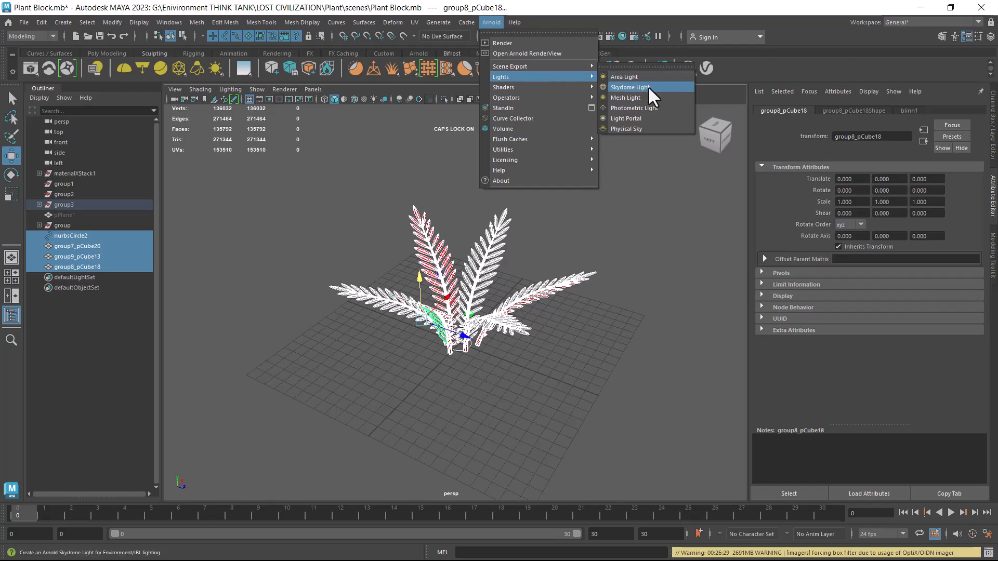
pyautogui.click(645, 129)
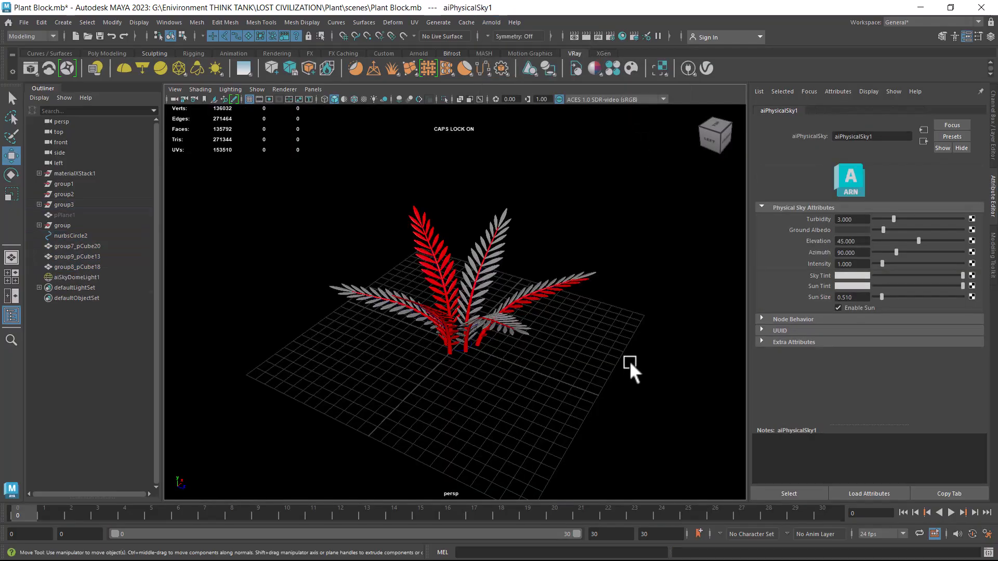
# Create a polygon plane as ground under the plant, render the view with Arnold, and close the render
pyautogui.keyDown('shift'); pyautogui.moveTo(644, 286); pyautogui.dragTo(593, 269, button='right'); pyautogui.keyUp('shift')
pyautogui.keyDown('alt'); pyautogui.moveTo(439, 379); pyautogui.dragTo(589, 345); pyautogui.keyUp('alt')
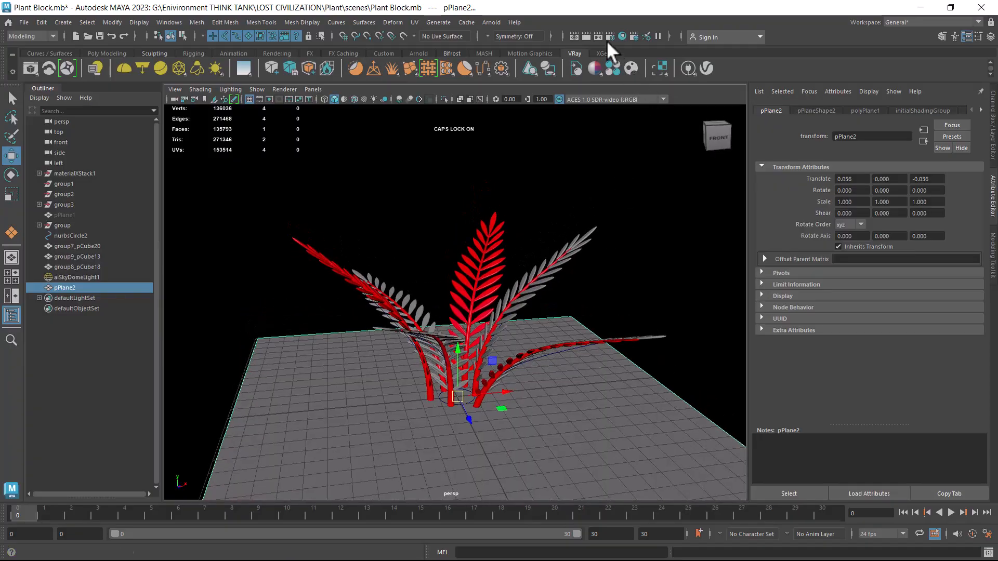
pyautogui.click(586, 35)
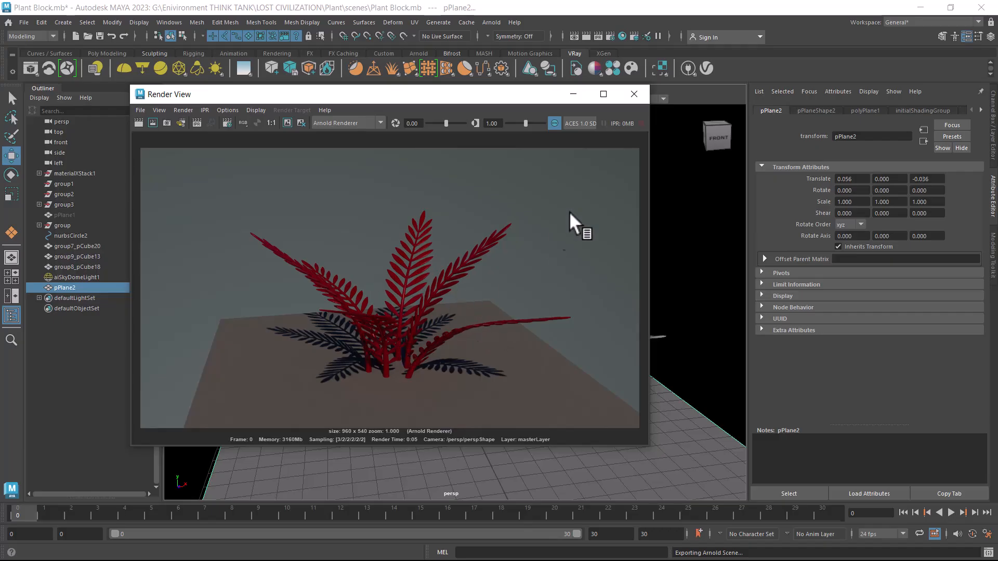
pyautogui.click(634, 94)
# Select all the fronds without the ground plane and assign the existing phong1 material to them
pyautogui.keyDown('alt'); pyautogui.moveTo(579, 301); pyautogui.dragTo(401, 322); pyautogui.keyUp('alt')
pyautogui.moveTo(253, 196); pyautogui.dragTo(531, 341)
pyautogui.moveTo(203, 184); pyautogui.dragTo(624, 378)
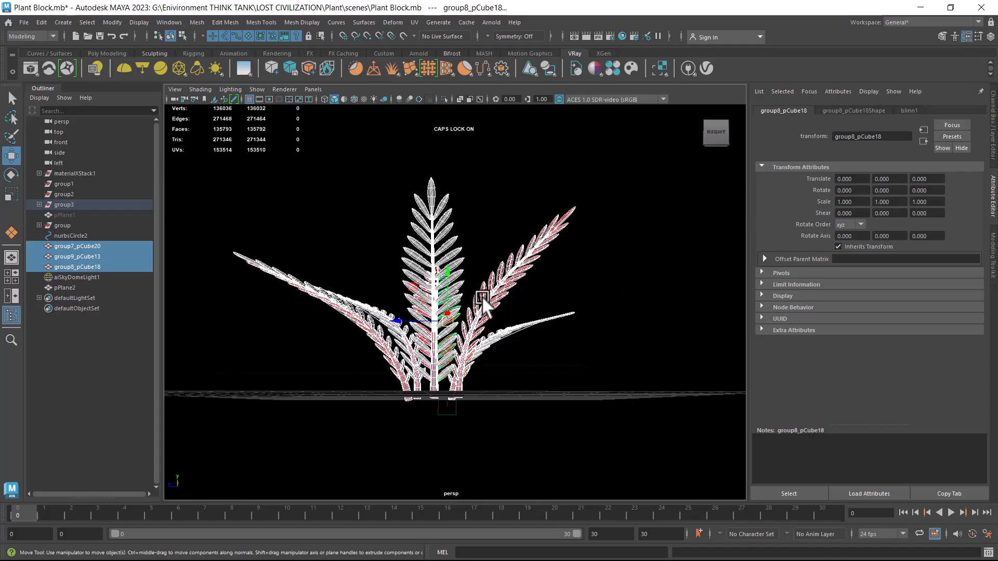
pyautogui.rightClick(432, 222)
pyautogui.moveTo(451, 509)
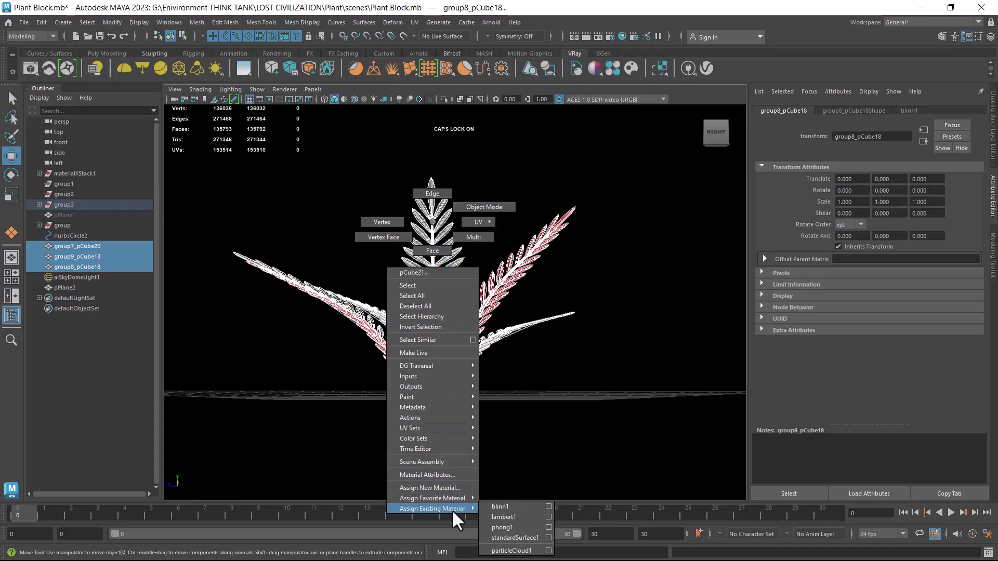
pyautogui.click(512, 525)
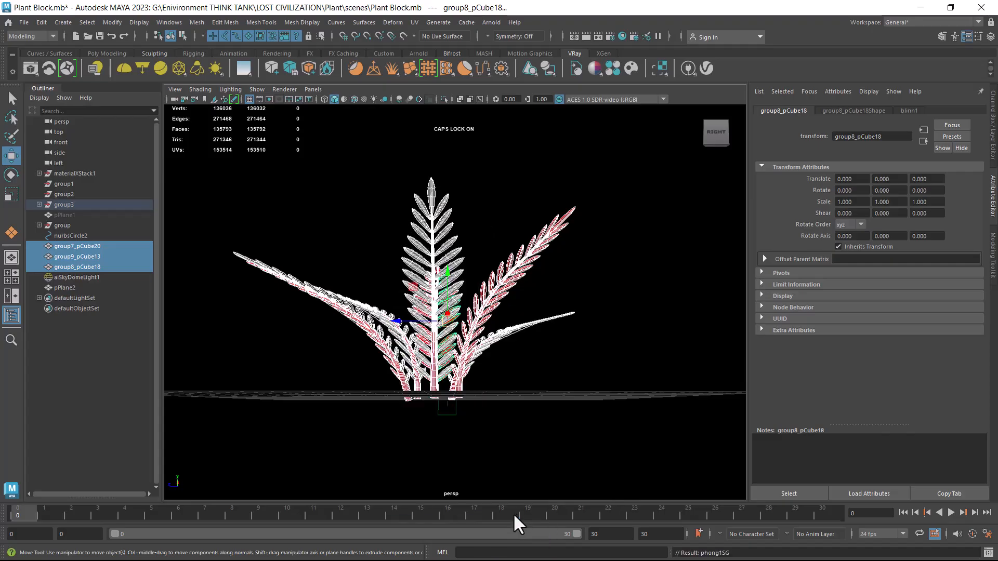
# Render the green fern from a slightly raised side angle with Arnold and close the render
pyautogui.keyDown('alt'); pyautogui.moveTo(557, 337); pyautogui.dragTo(614, 383); pyautogui.keyUp('alt')
pyautogui.click(454, 392)
pyautogui.click(586, 36)
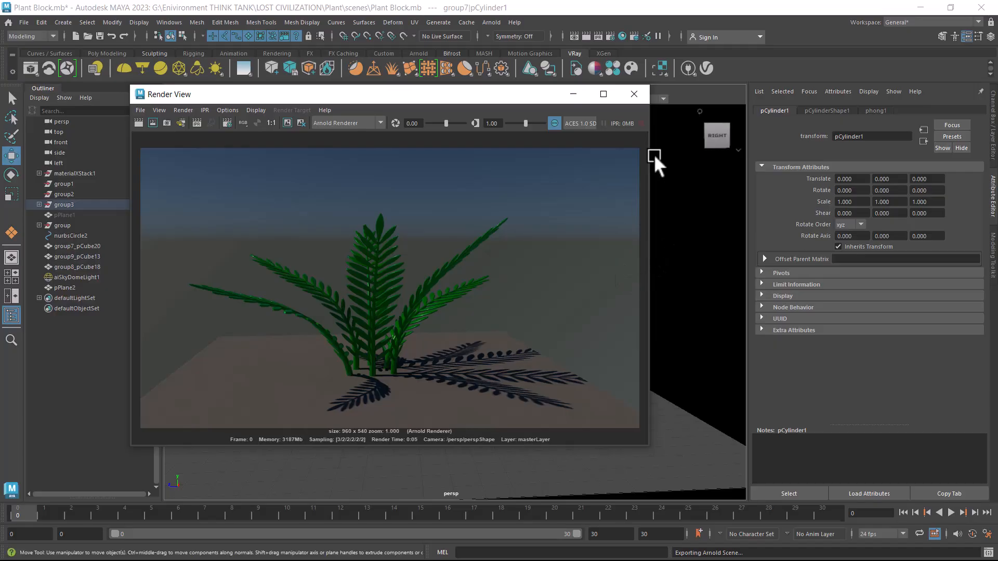
pyautogui.click(634, 94)
# Enlarge the ground plane by setting its Scale X, Y and Z to 500
pyautogui.keyDown('alt'); pyautogui.moveTo(567, 254); pyautogui.dragTo(428, 389); pyautogui.keyUp('alt')
pyautogui.click(428, 388)
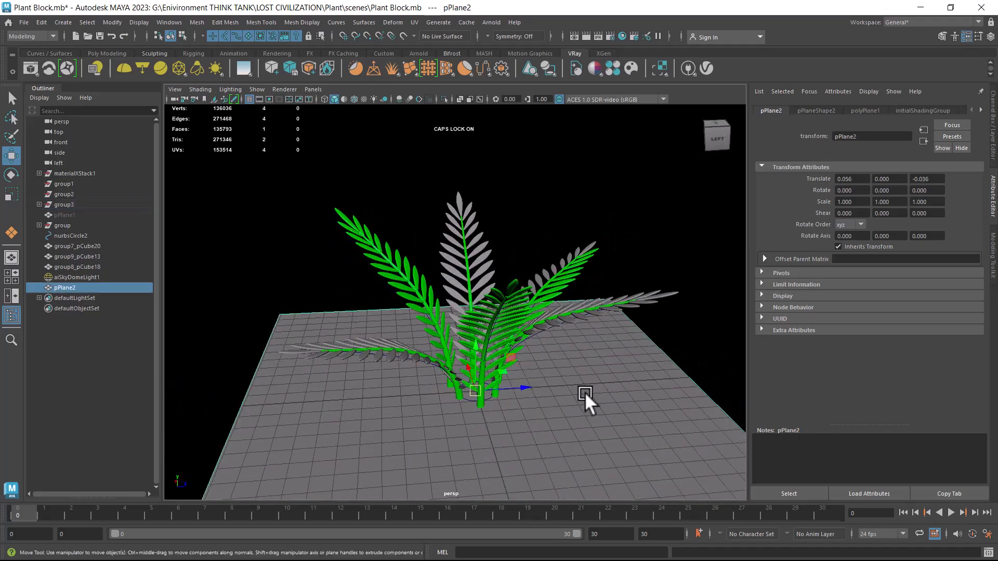
pyautogui.click(990, 37)
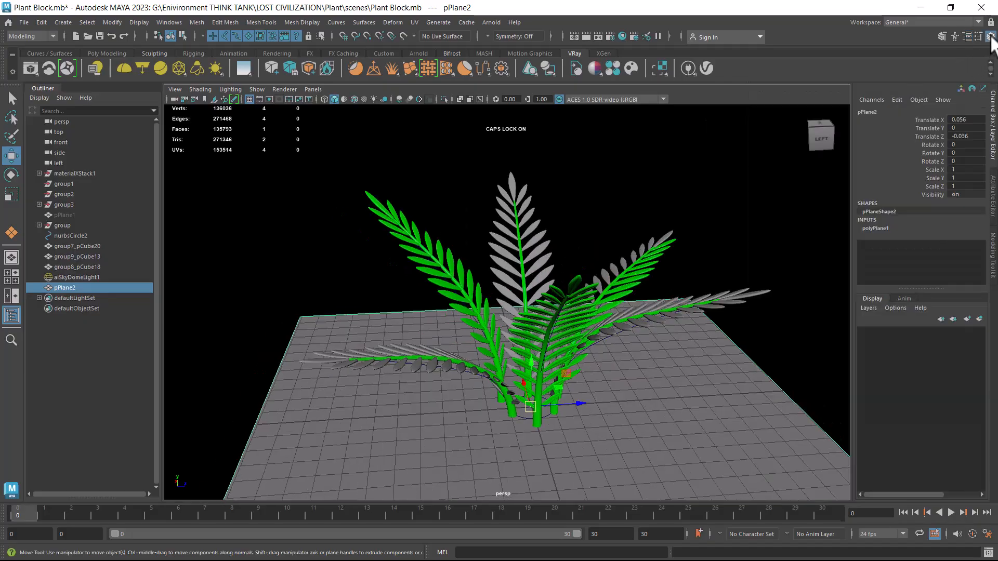
pyautogui.press('r')
pyautogui.moveTo(547, 410); pyautogui.dragTo(604, 369)
pyautogui.moveTo(967, 171)
pyautogui.mouseDown()
pyautogui.moveTo(976, 197)
pyautogui.moveTo(974, 184)
pyautogui.mouseUp()
pyautogui.write('500')
pyautogui.press('Return')
pyautogui.keyDown('alt'); pyautogui.moveTo(752, 349); pyautogui.dragTo(708, 342); pyautogui.keyUp('alt')
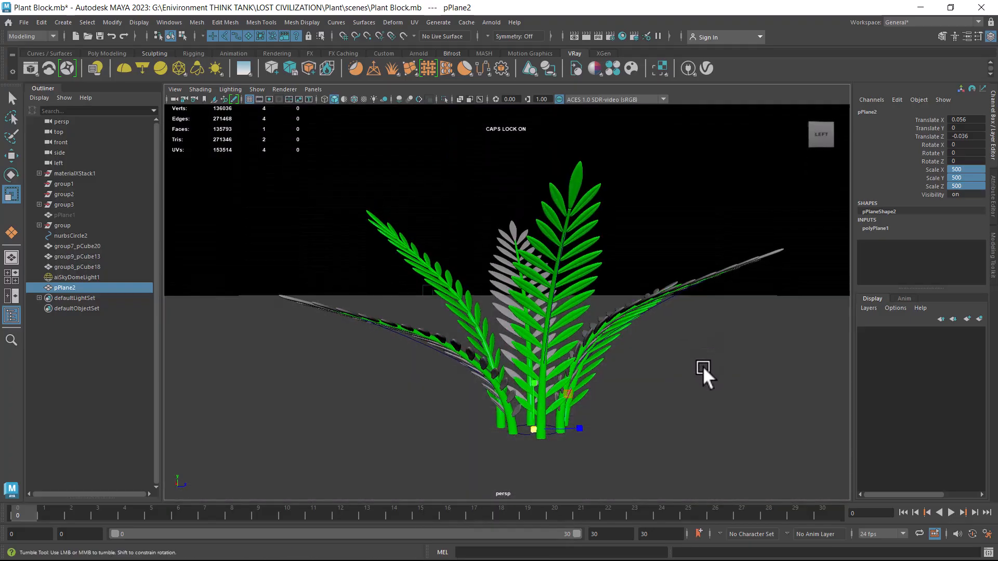
# Render the fern from a low side view with Arnold and start saving the rendered image
pyautogui.click(587, 37)
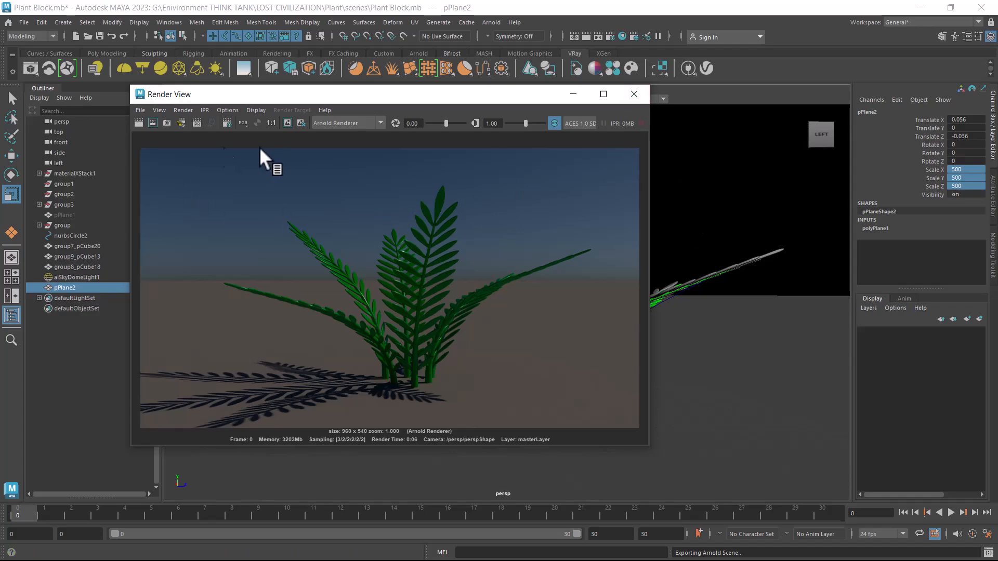
pyautogui.click(140, 110)
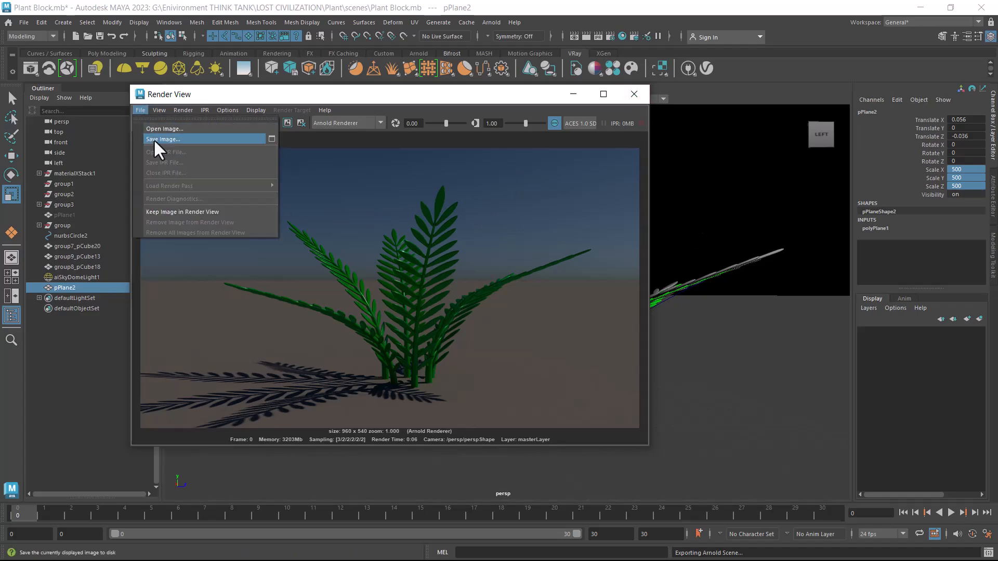
pyautogui.click(154, 139)
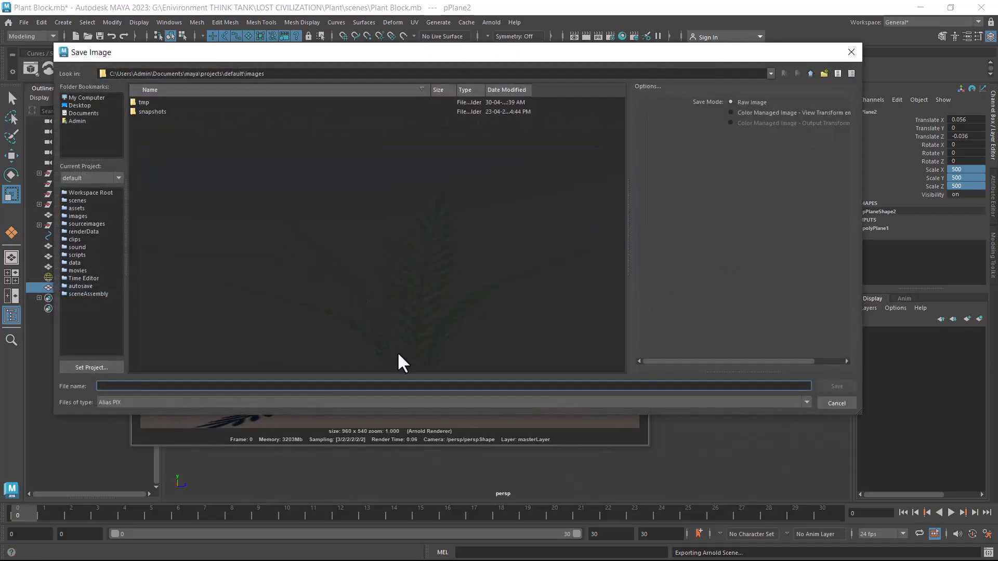
# Switch to File Explorer and copy the path of the images folder inside the LOST CIVILIZATION Plant project
pyautogui.click(73, 104)
pyautogui.press('super')
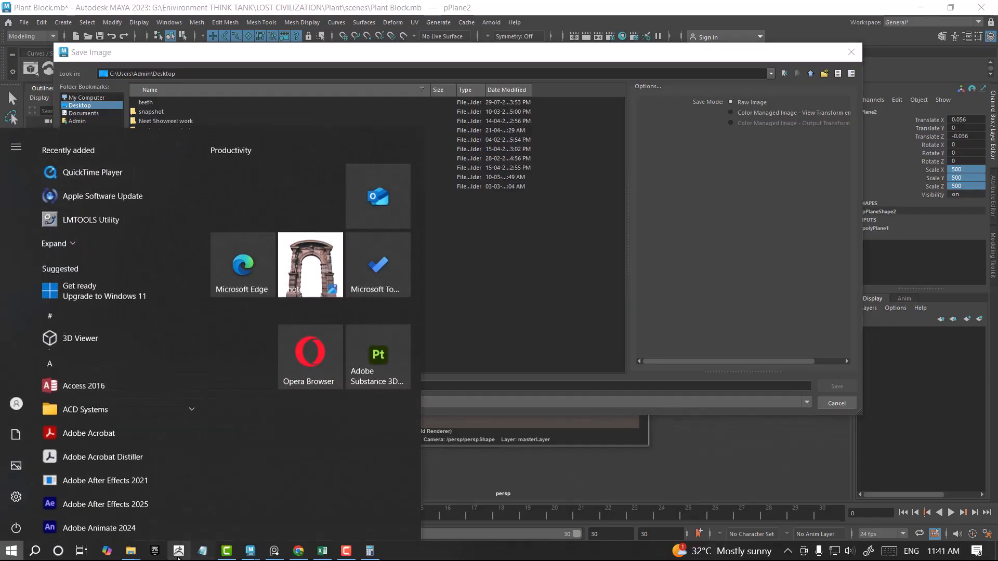
pyautogui.moveTo(130, 551)
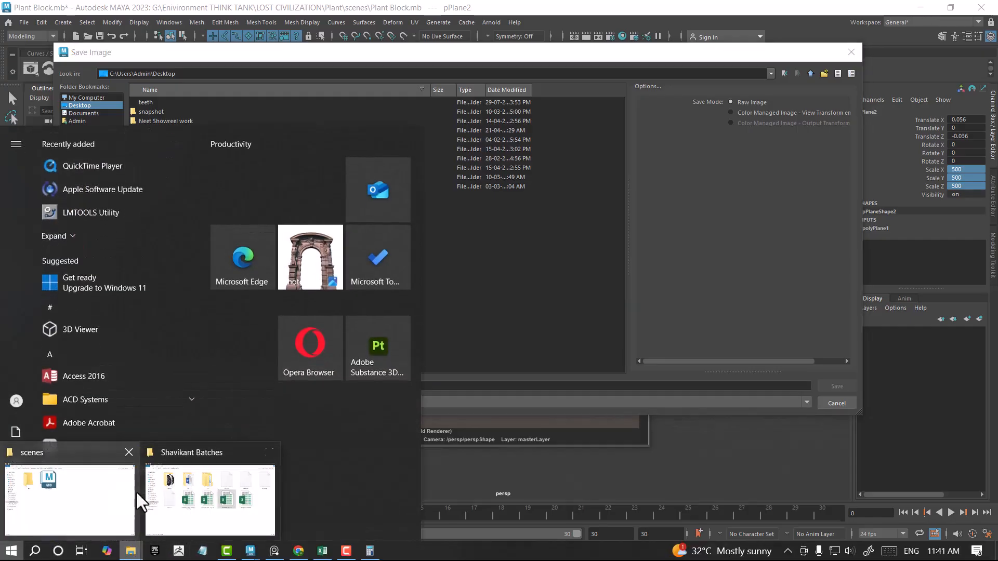
pyautogui.moveTo(207, 486)
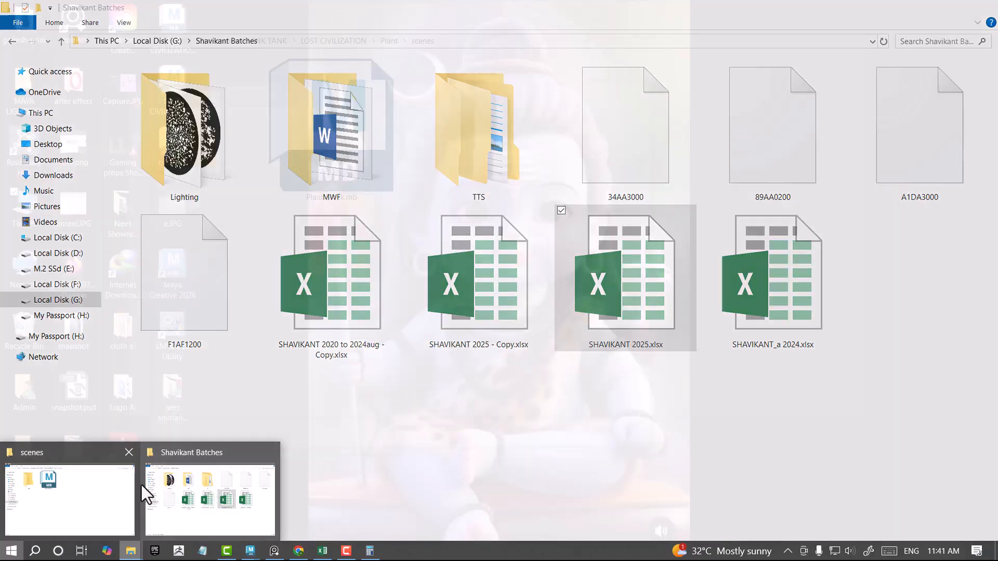
pyautogui.click(125, 488)
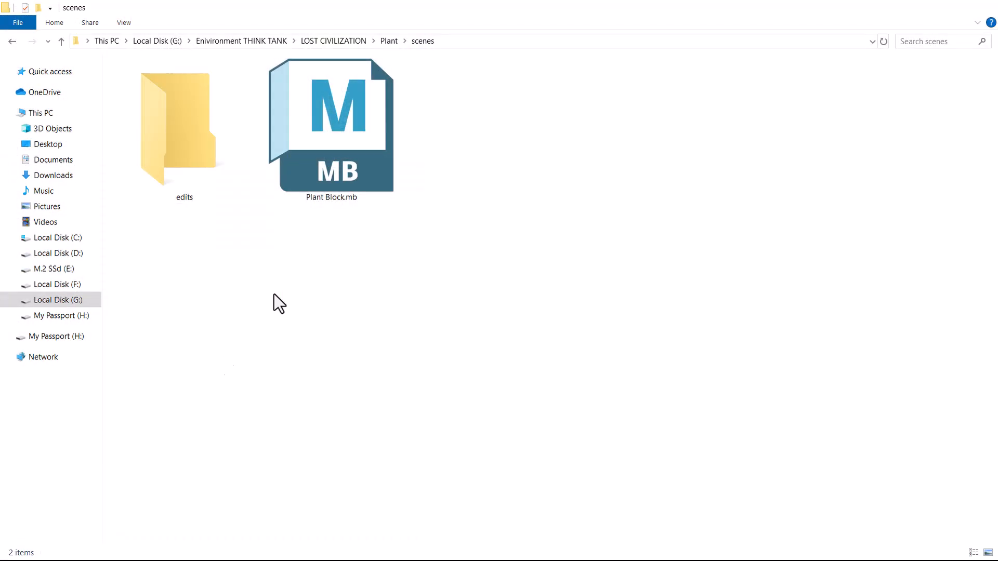
pyautogui.click(391, 40)
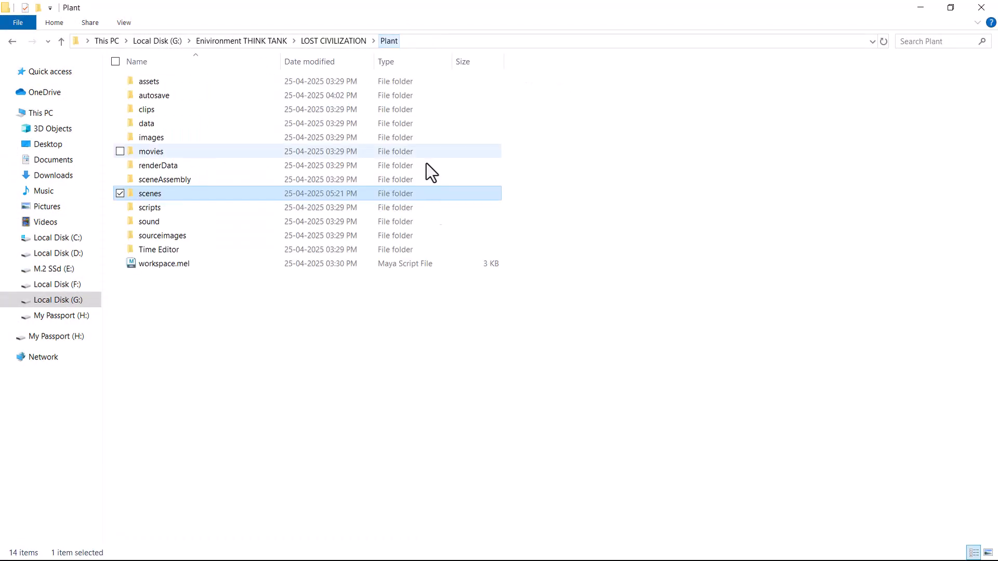
pyautogui.doubleClick(185, 139)
pyautogui.click(514, 42)
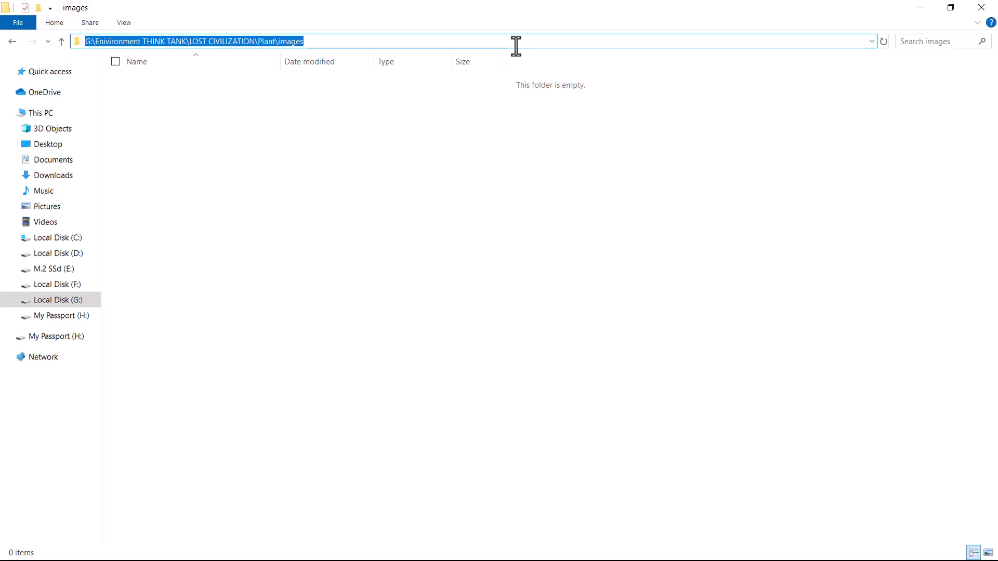
pyautogui.hotkey('ctrl', 'c')
# Switch back to Maya and set the image's save location to the copied Plant\images folder path
pyautogui.hotkey('alt', 'Tab')
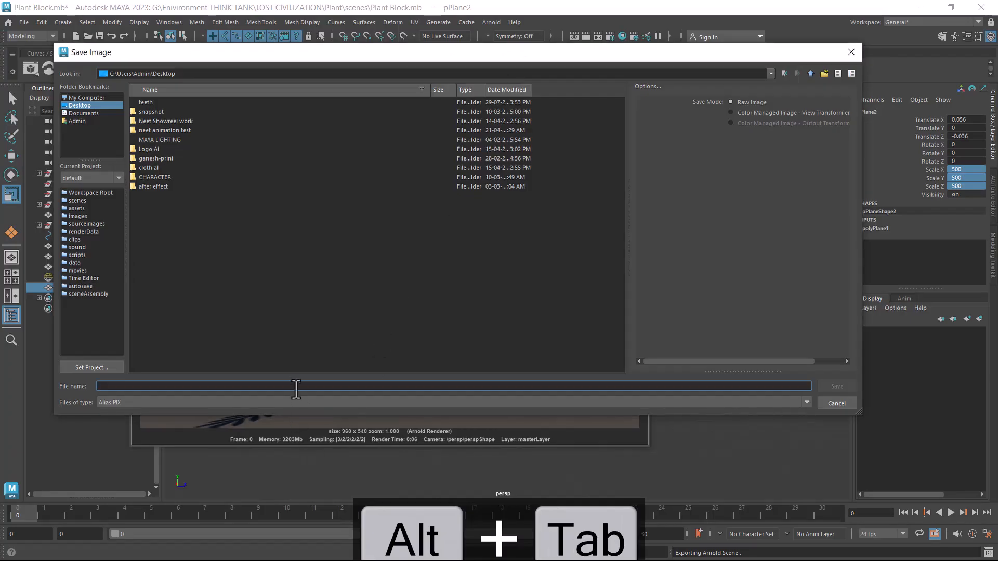
pyautogui.hotkey('ctrl', 'v')
pyautogui.press('Return')
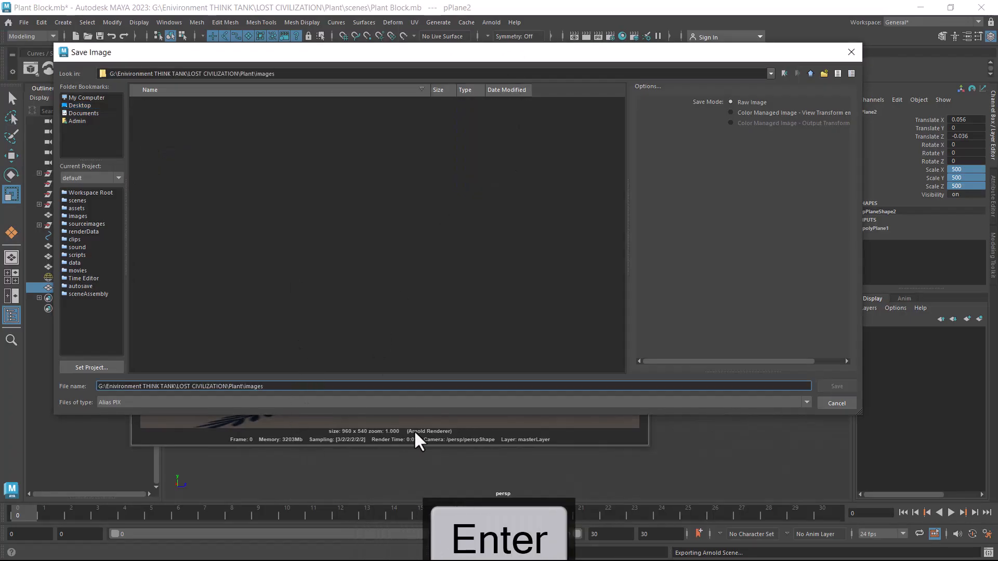
# Name the image file RENDER and set its file type to JPEG
pyautogui.moveTo(263, 387); pyautogui.dragTo(22, 387)
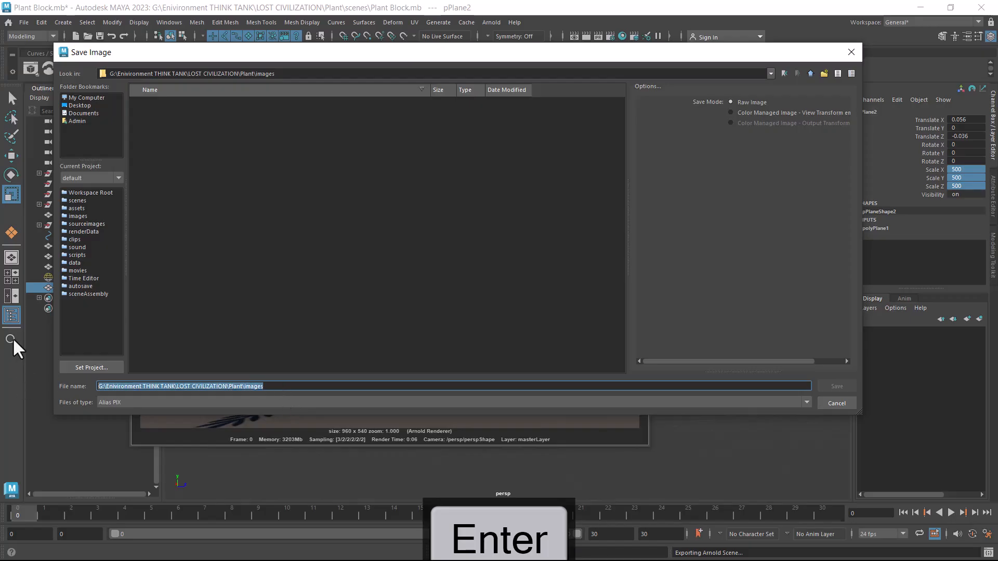
pyautogui.write('rENDER')
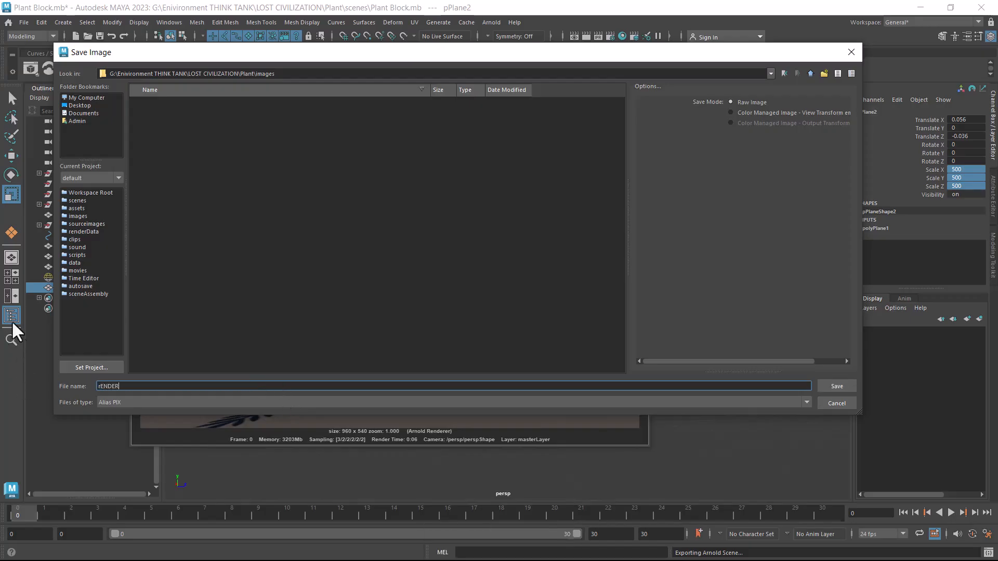
pyautogui.click(99, 387)
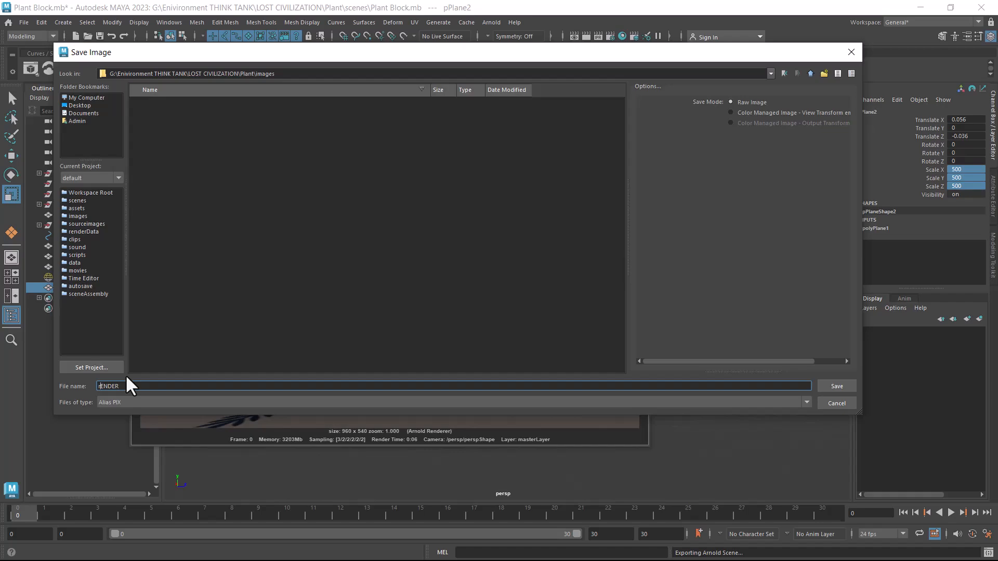
pyautogui.press('BackSpace')
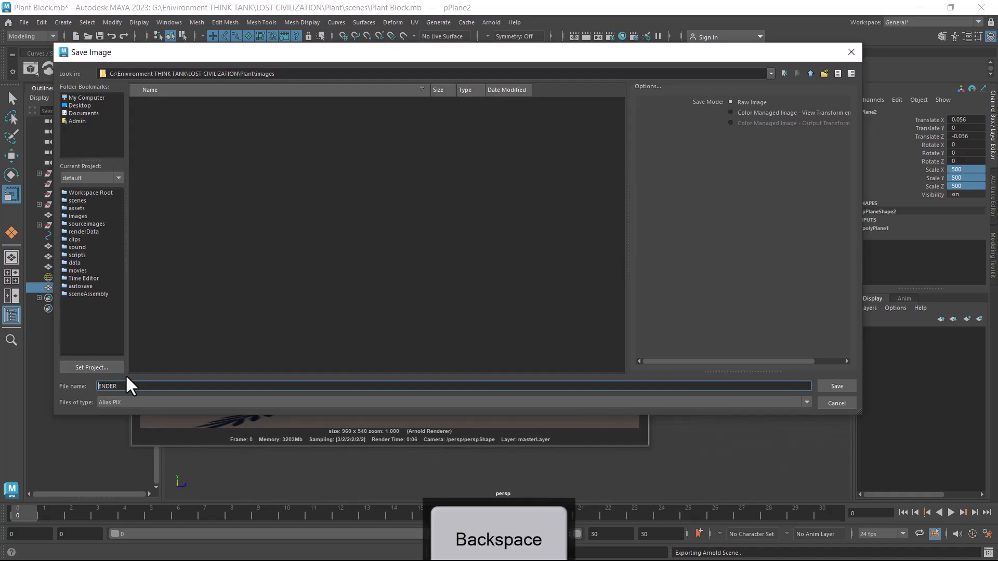
pyautogui.write('R')
pyautogui.click(151, 402)
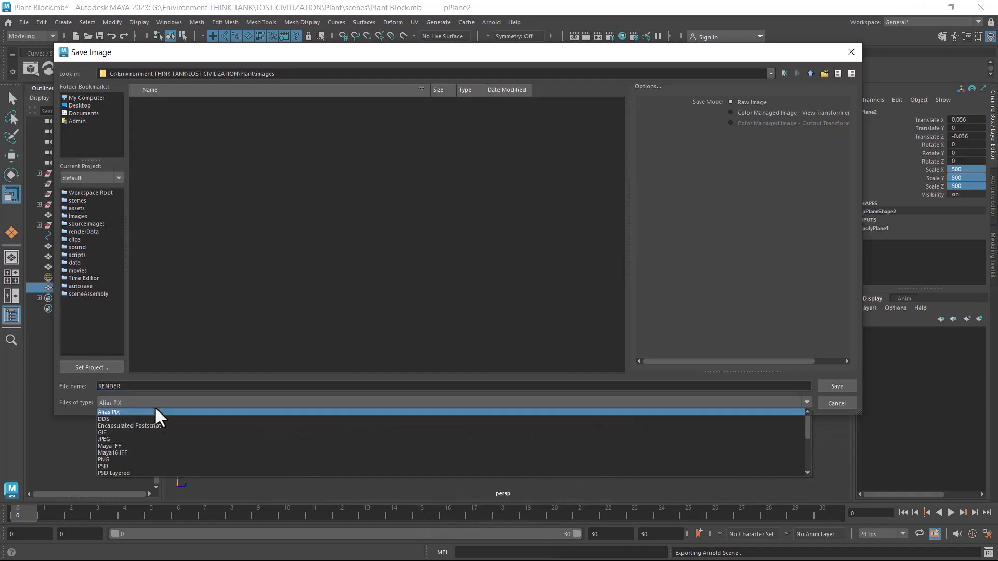
pyautogui.click(154, 439)
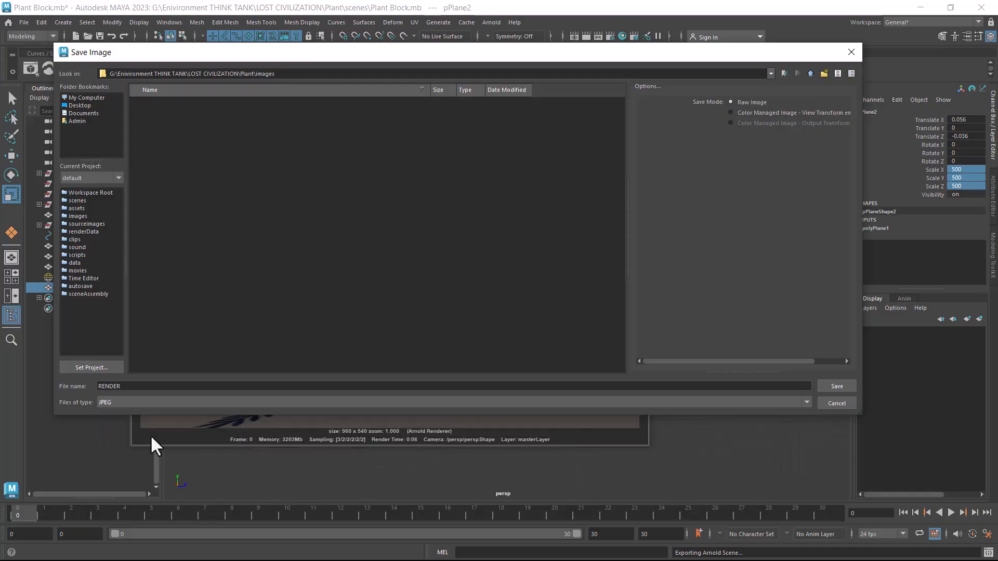
# Save the render as RENDER.jpg, then switch to File Explorer and open the saved file to check it
pyautogui.click(836, 386)
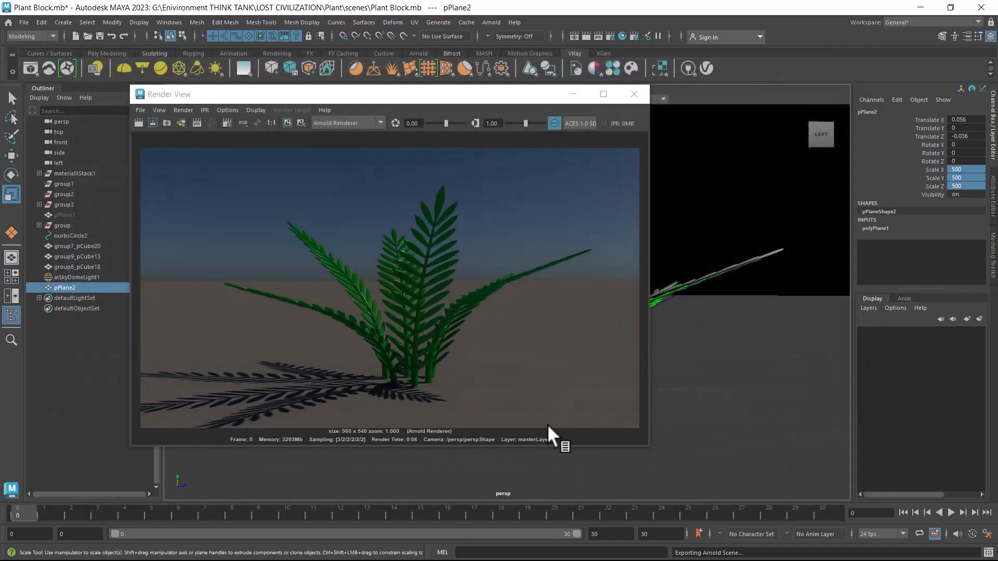
pyautogui.press('super')
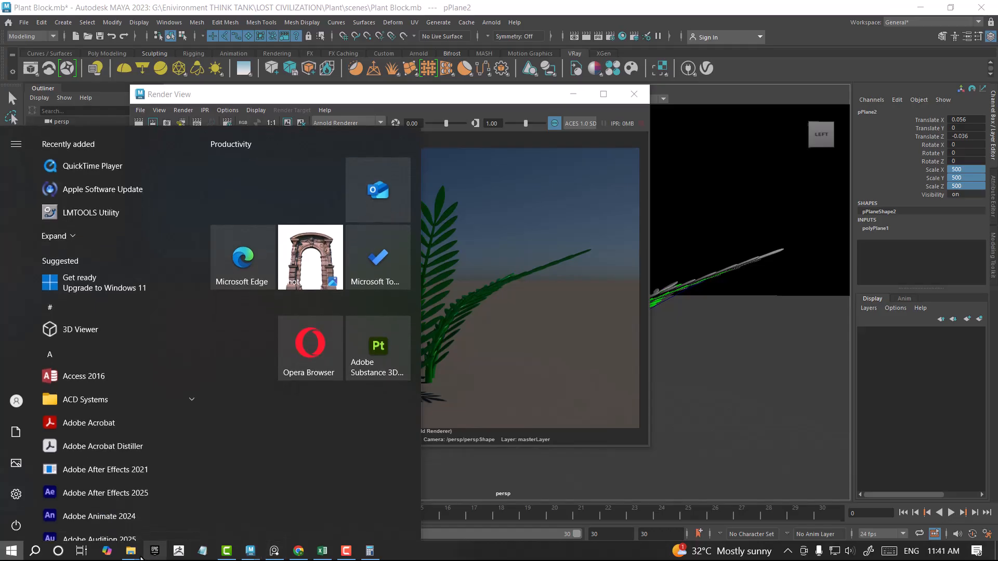
pyautogui.moveTo(132, 551)
pyautogui.click(127, 492)
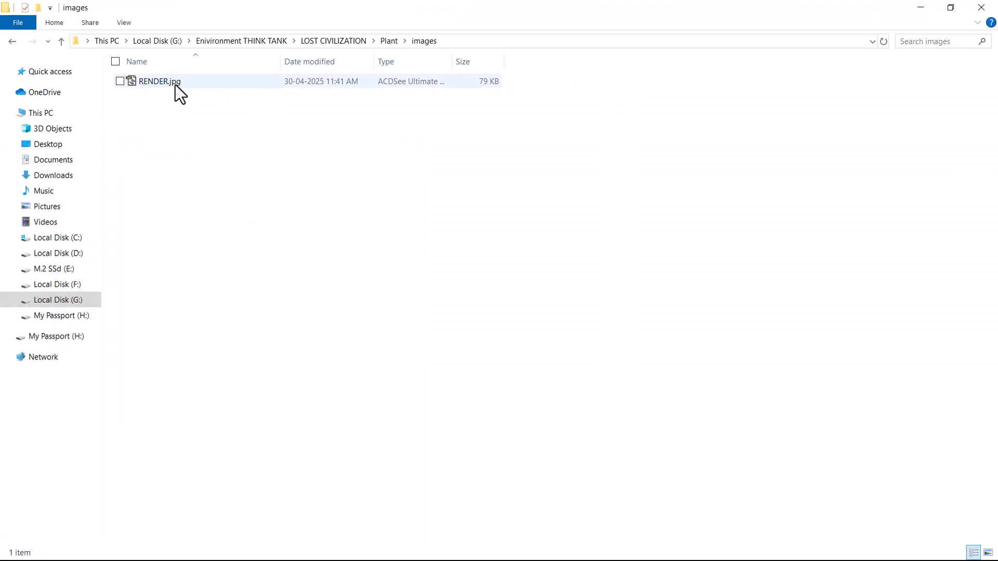
pyautogui.click(174, 82)
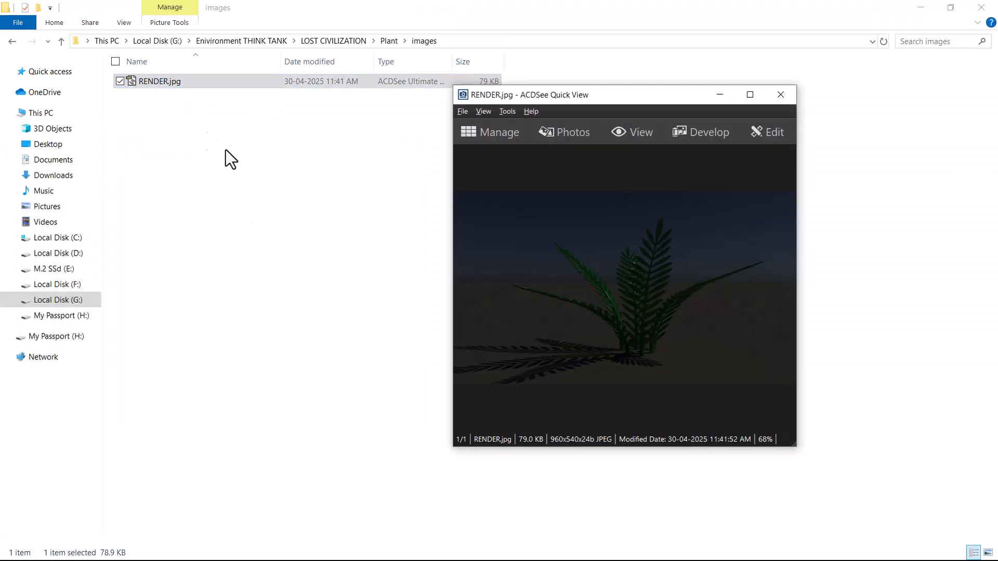
# Switch back to Maya and set the image save mode to Color Managed Image - View Transform embedded
pyautogui.click(921, 7)
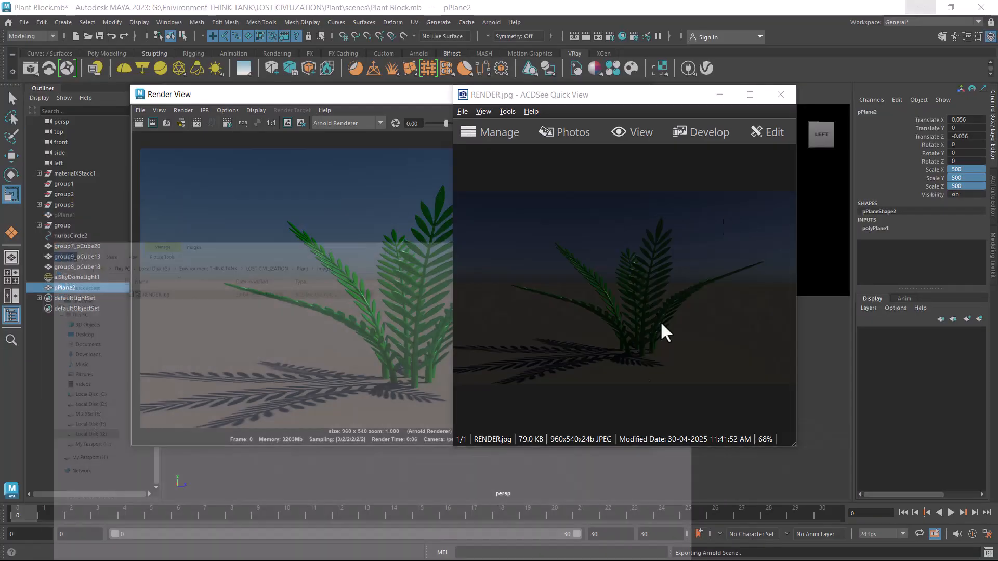
pyautogui.click(140, 111)
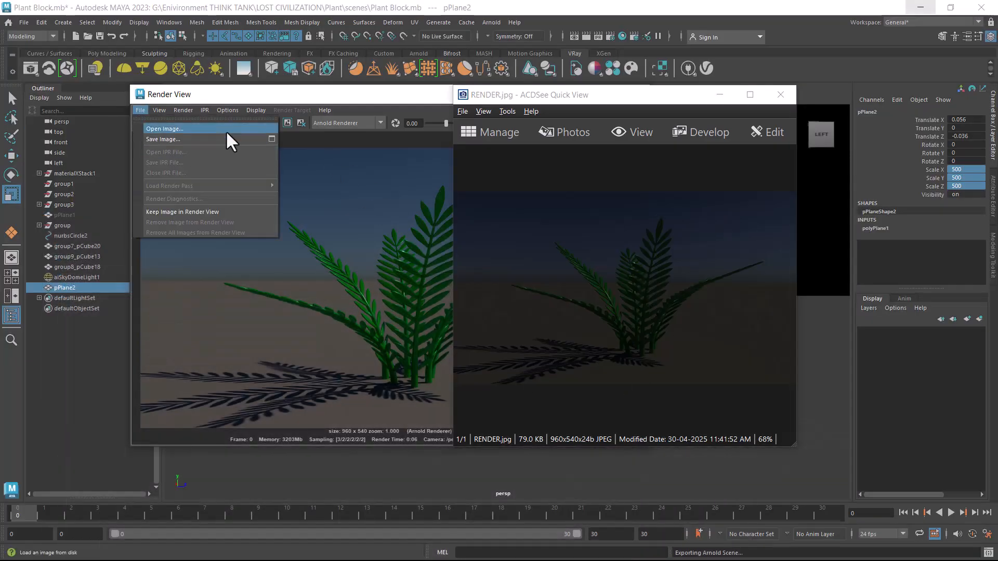
pyautogui.click(272, 139)
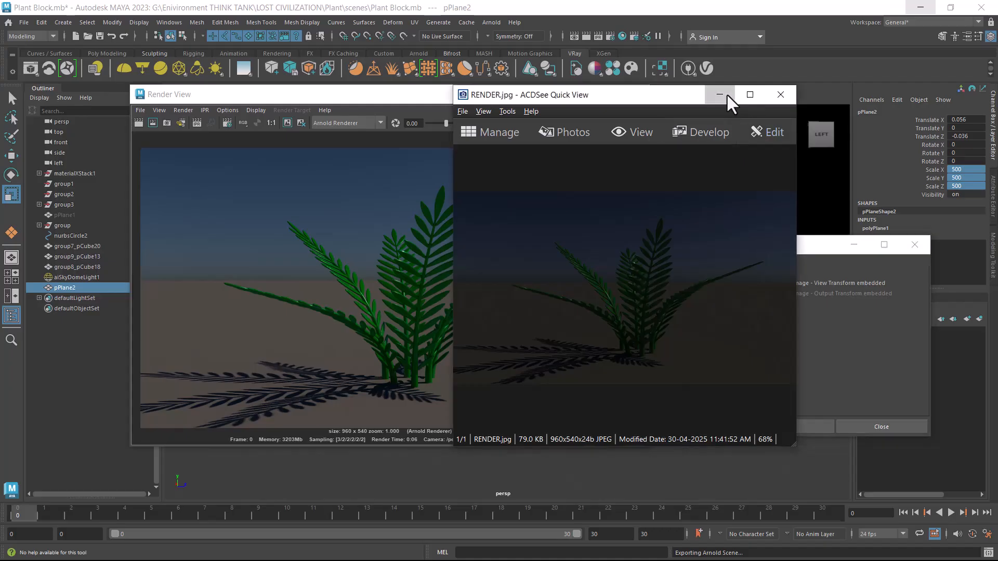
pyautogui.click(727, 95)
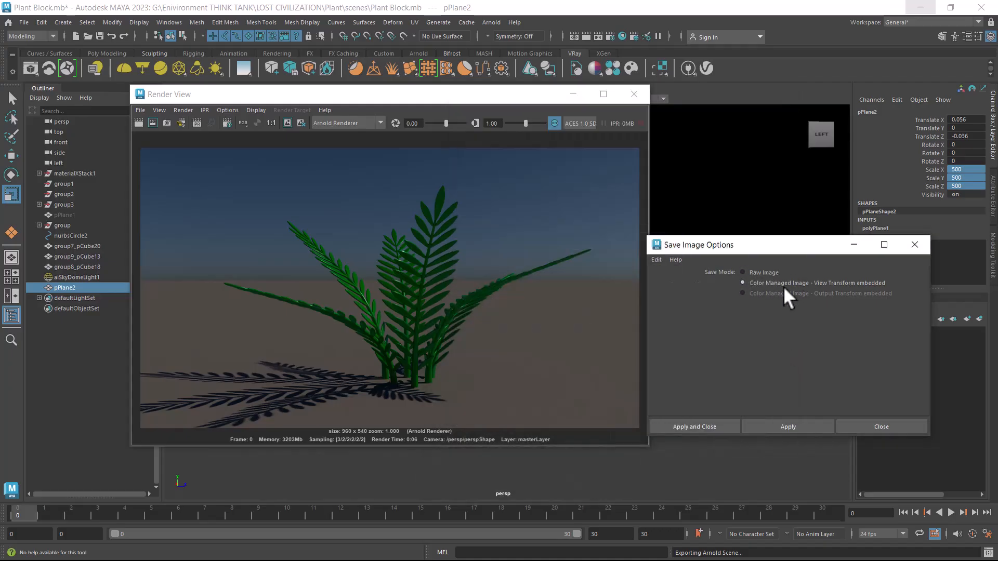
pyautogui.click(707, 427)
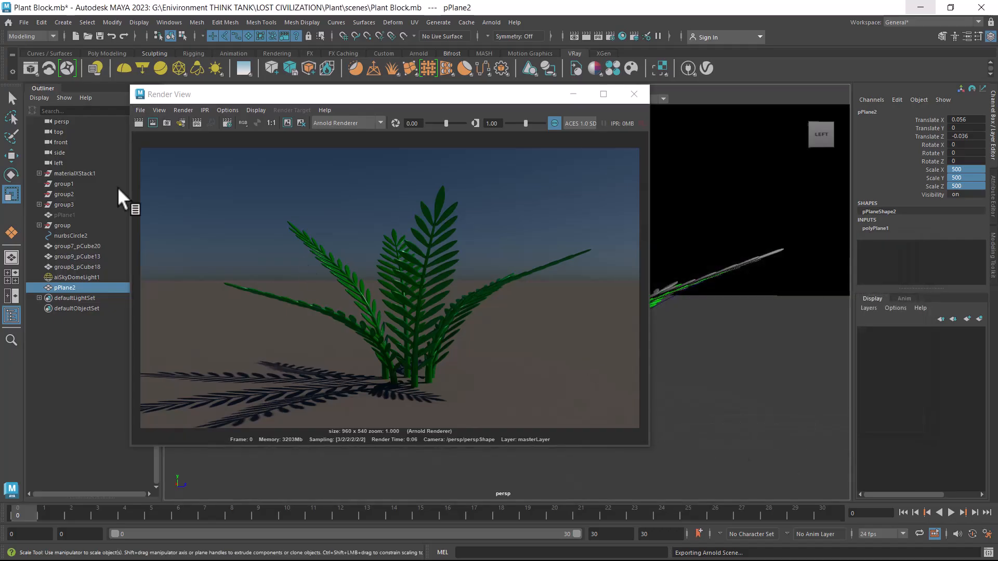
# Save the rendered image again in the Plant\images folder as a JPEG named RENDER1.jpg
pyautogui.click(137, 111)
pyautogui.click(178, 139)
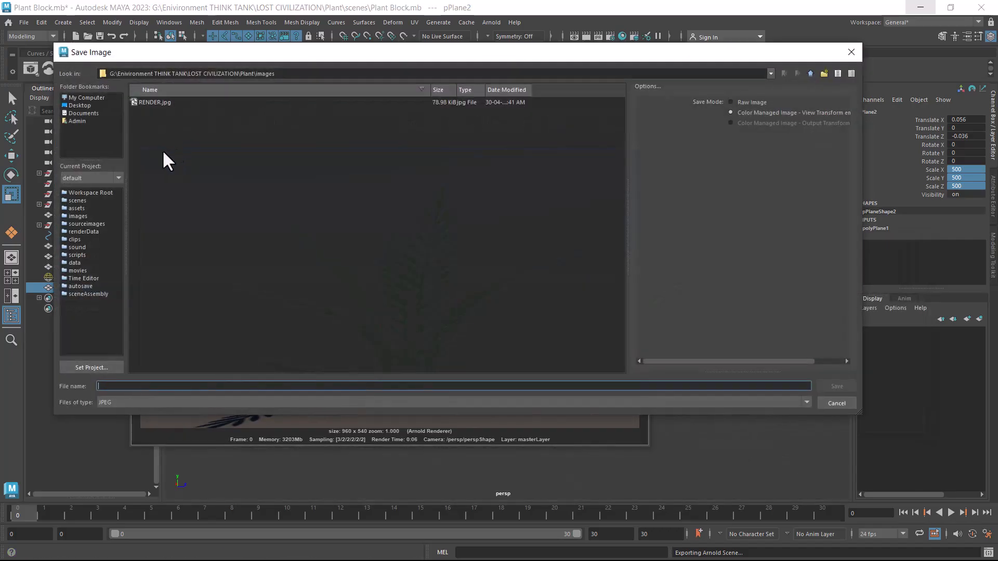
pyautogui.click(154, 103)
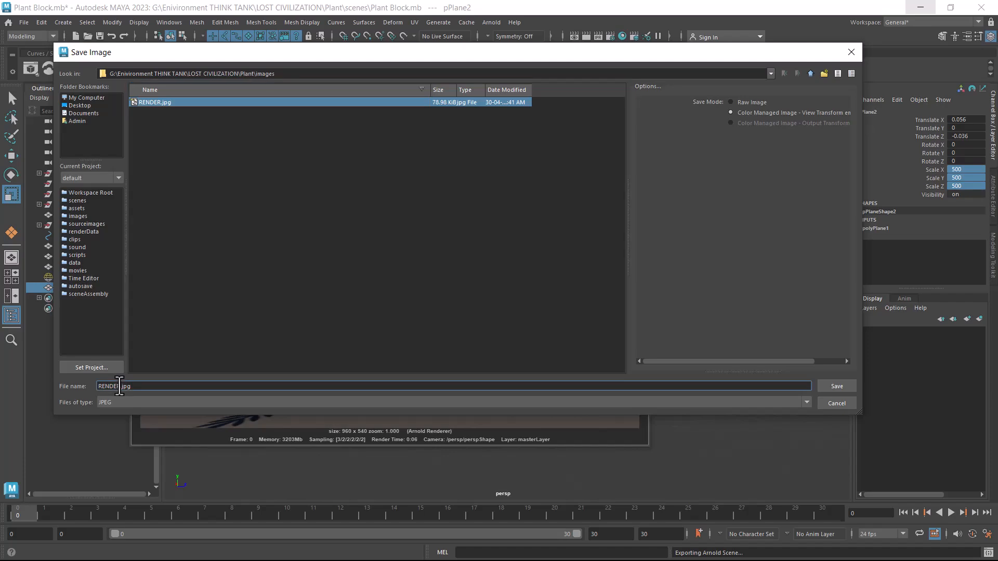
pyautogui.press('Return')
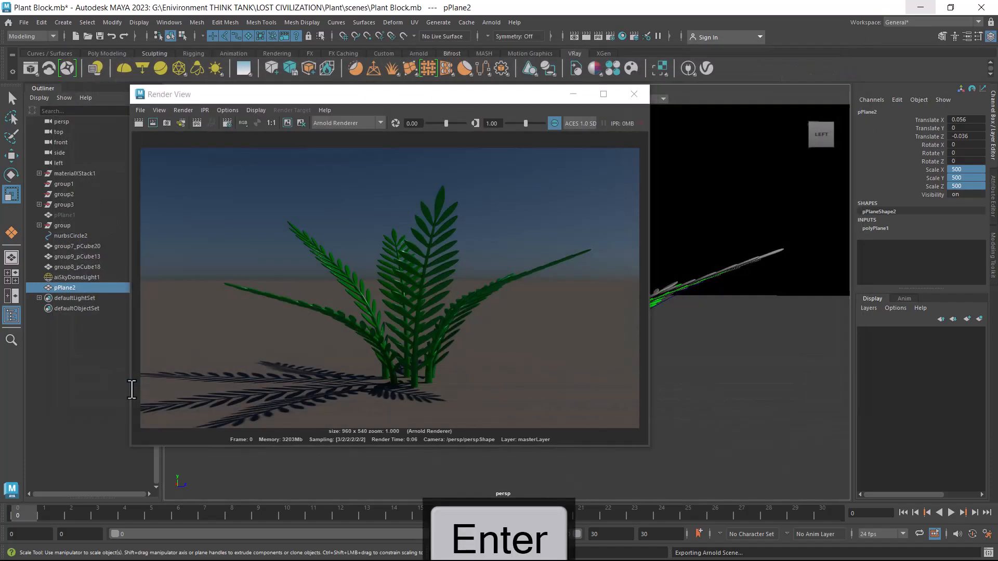
# Switch to File Explorer and open RENDER1.jpg from the images folder to examine the color-managed render
pyautogui.press('super')
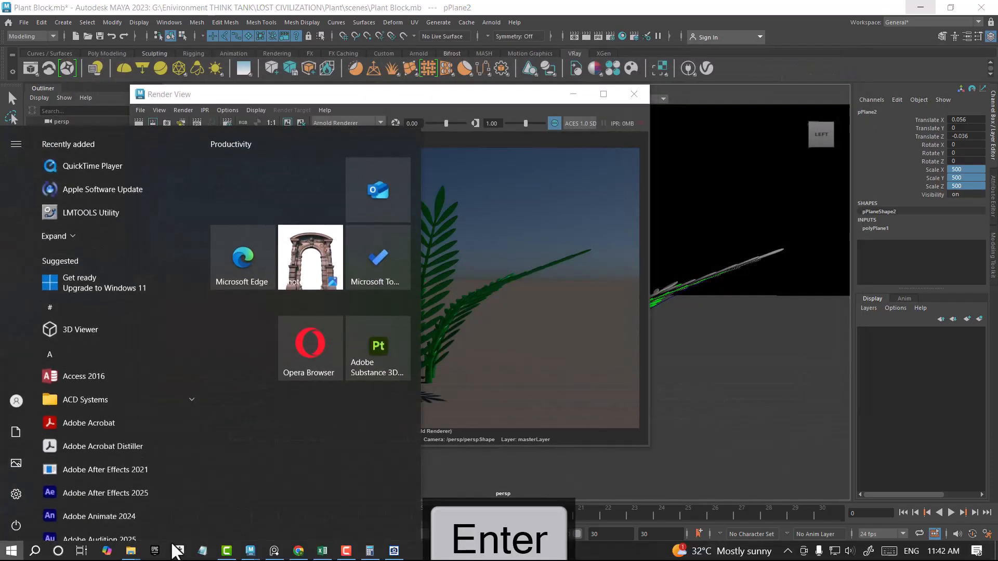
pyautogui.moveTo(131, 551)
pyautogui.click(117, 482)
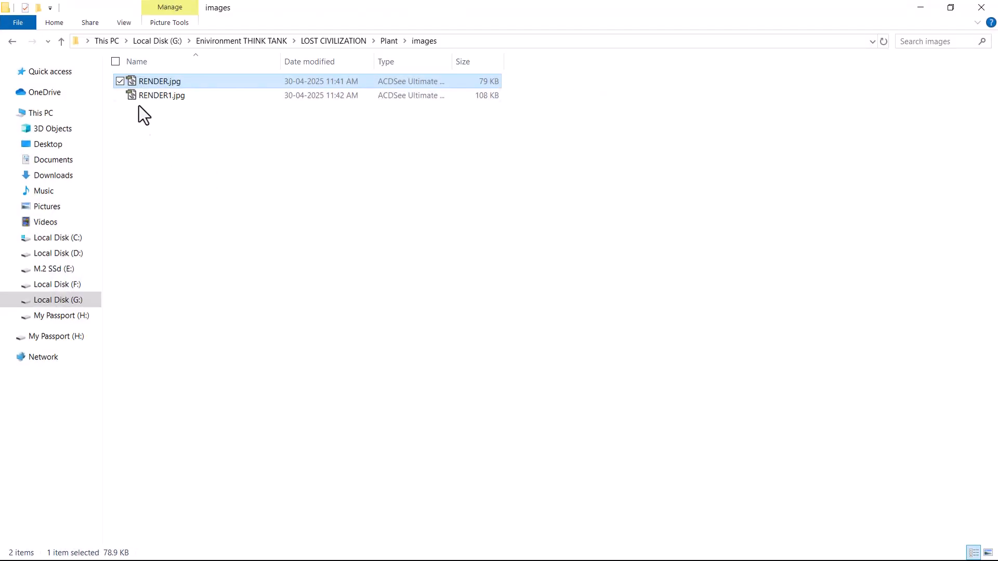
pyautogui.doubleClick(139, 96)
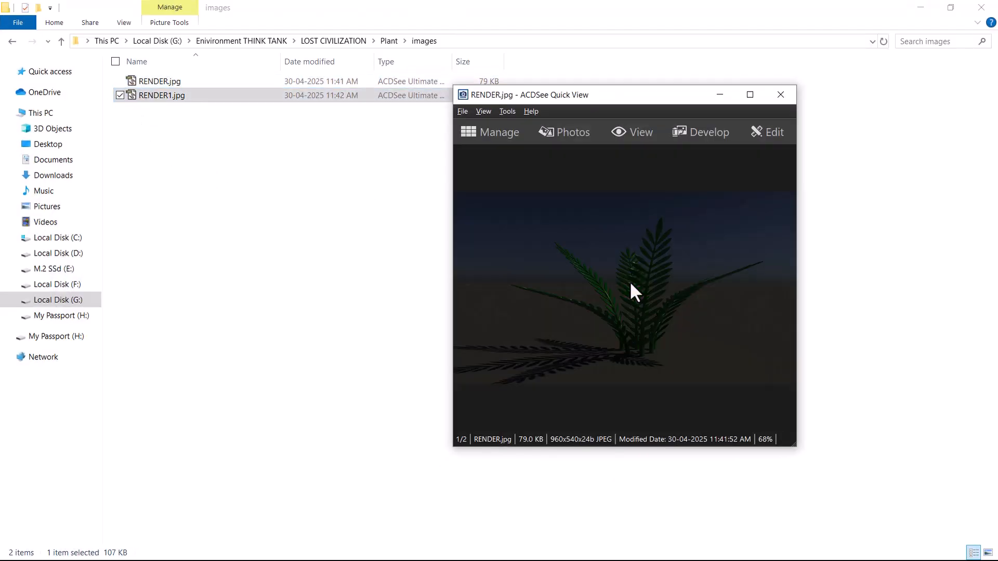
pyautogui.click(727, 97)
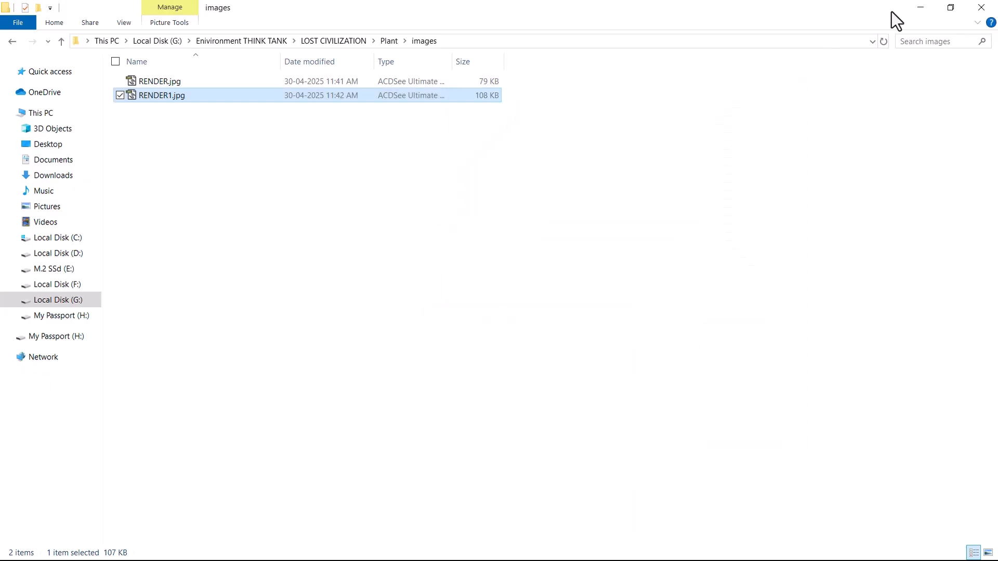
pyautogui.click(927, 4)
pyautogui.press('super')
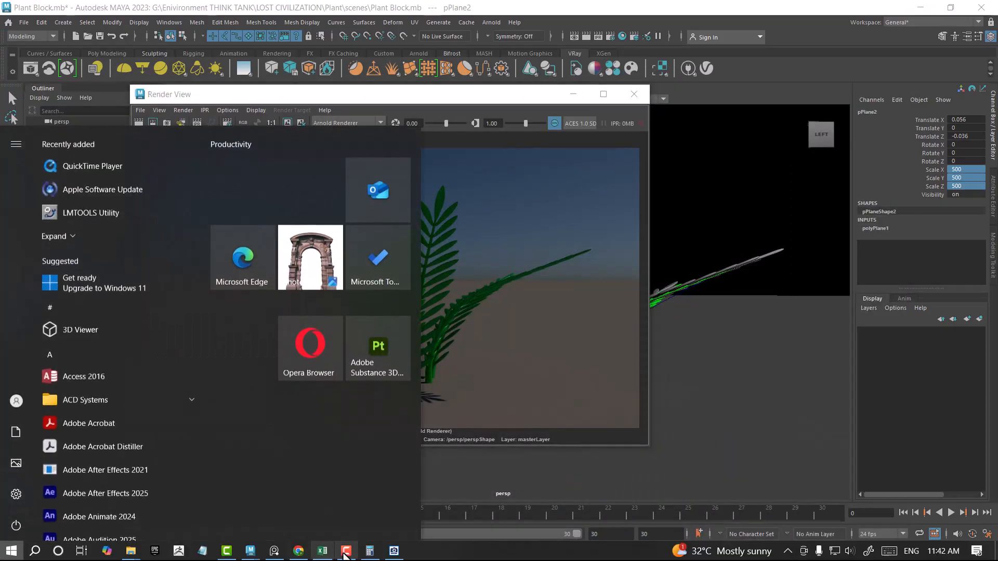